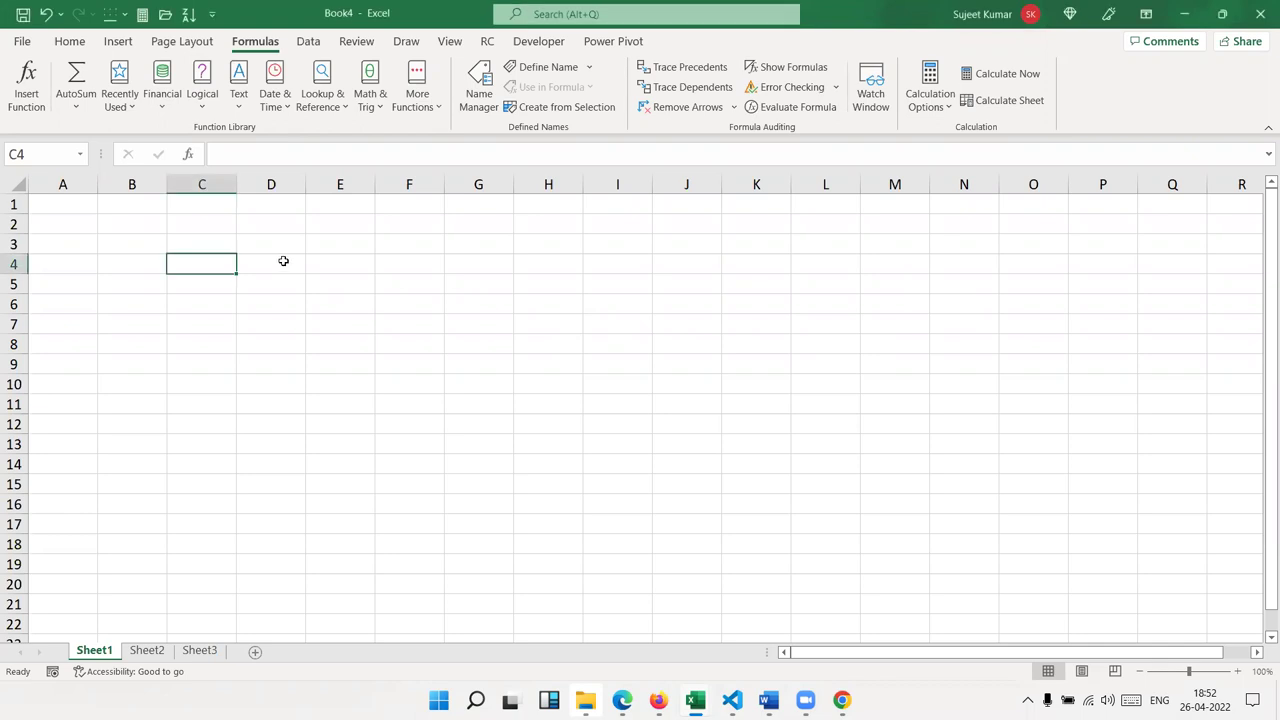
- Browse the Lookup & Reference function list, then cancel a started ADDRESS formula in B2
{"action": "scroll", "coordinate": [235, 247], "scroll_direction": "up", "scroll_amount": 3, "text": "ctrl"}
{"action": "scroll", "coordinate": [237, 247], "scroll_direction": "up", "scroll_amount": 3, "text": "ctrl"}
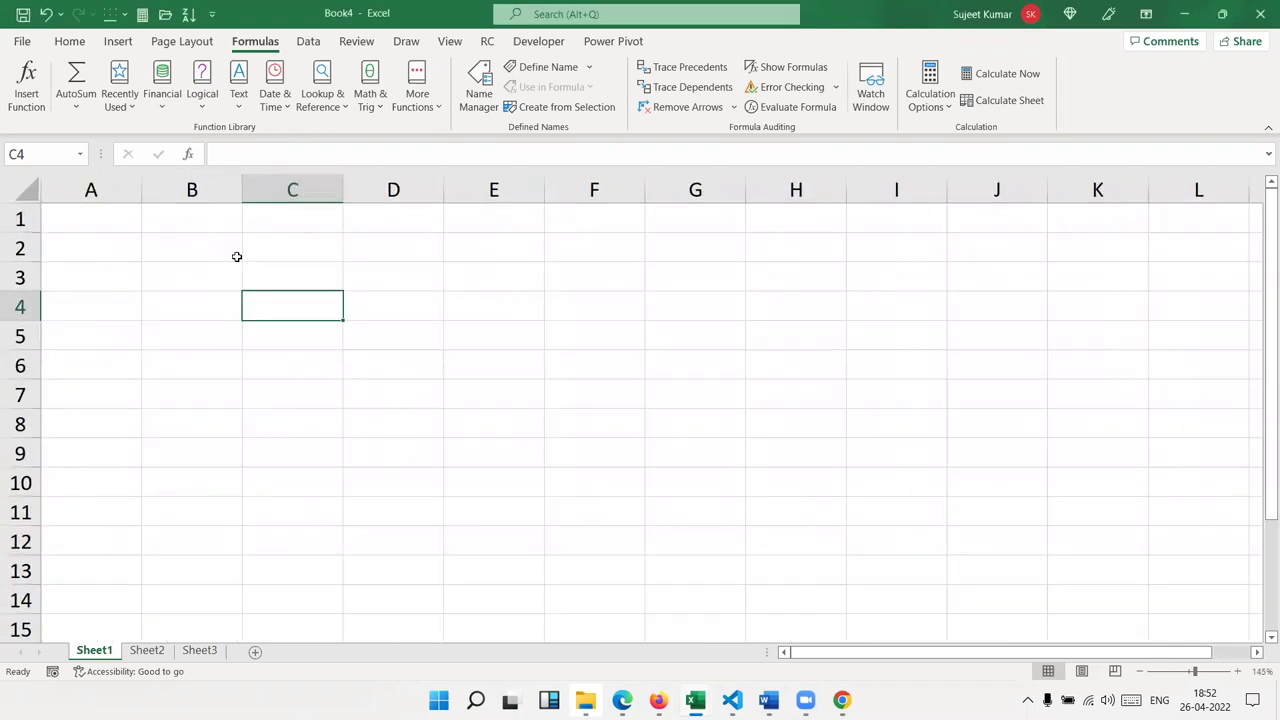
{"action": "left_click", "coordinate": [237, 262]}
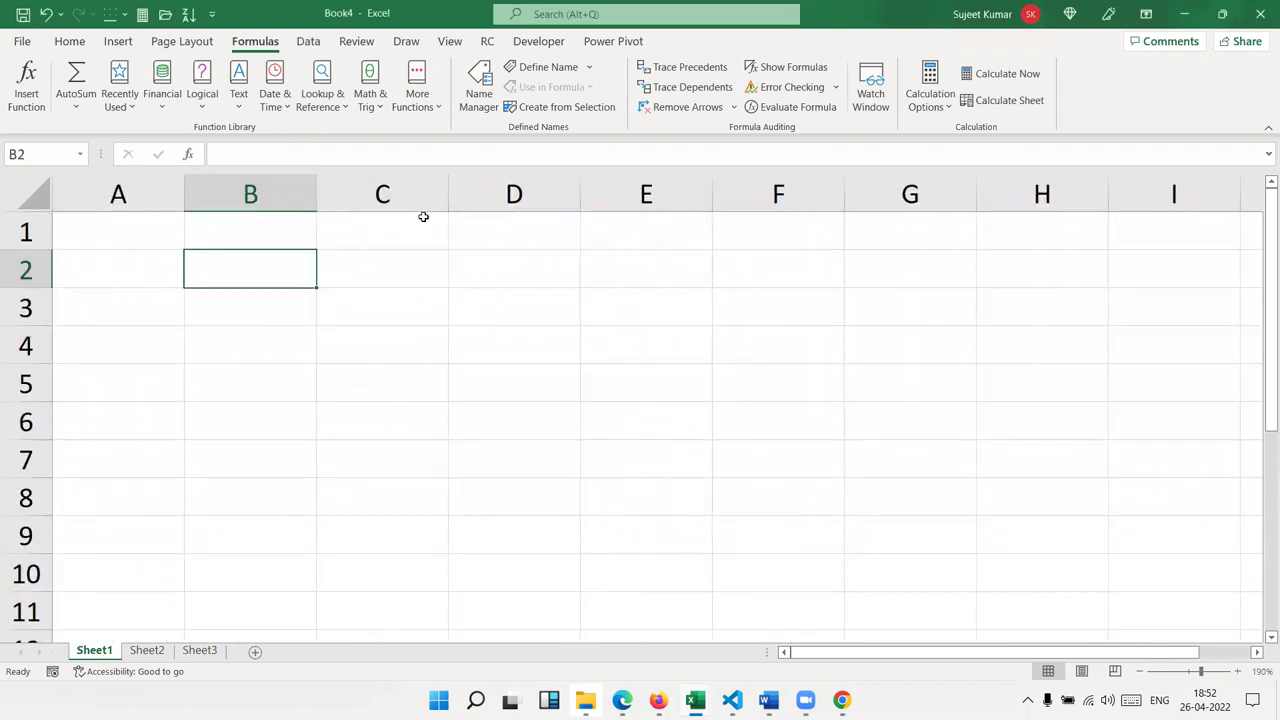
{"action": "key", "text": "Up"}
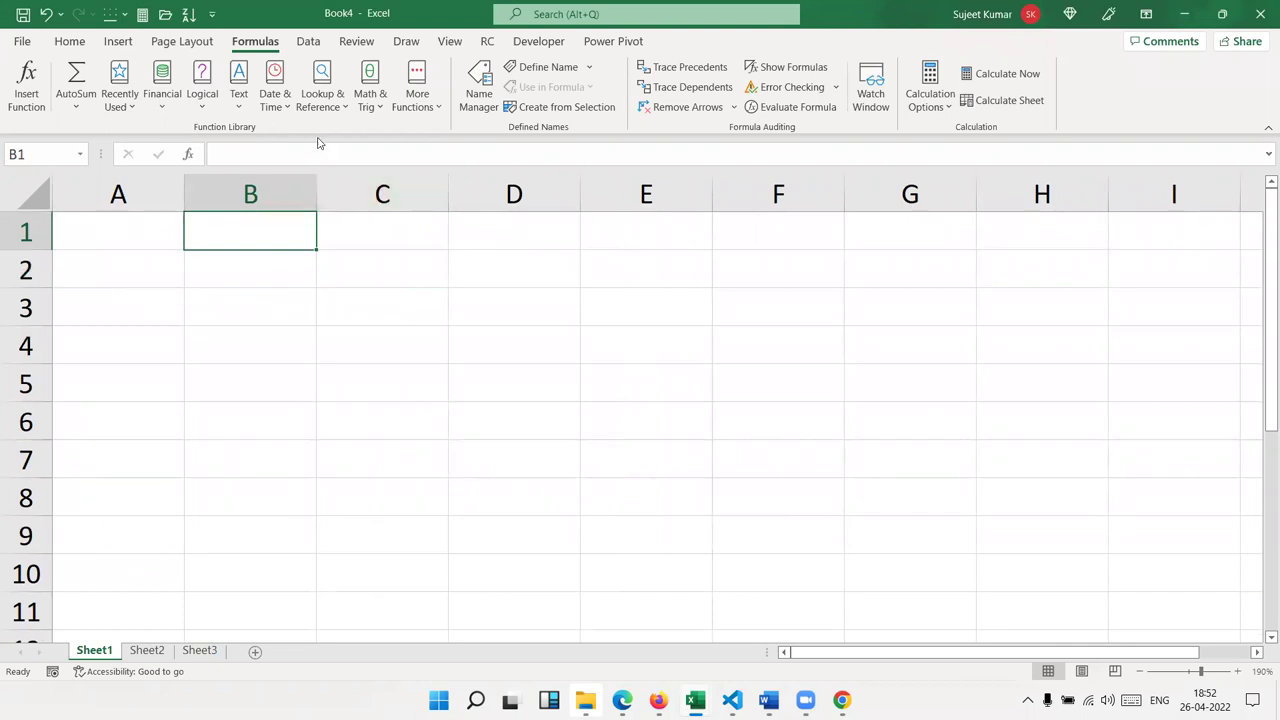
{"action": "left_click", "coordinate": [318, 118]}
{"action": "left_click", "coordinate": [206, 226]}
{"action": "left_click", "coordinate": [209, 262]}
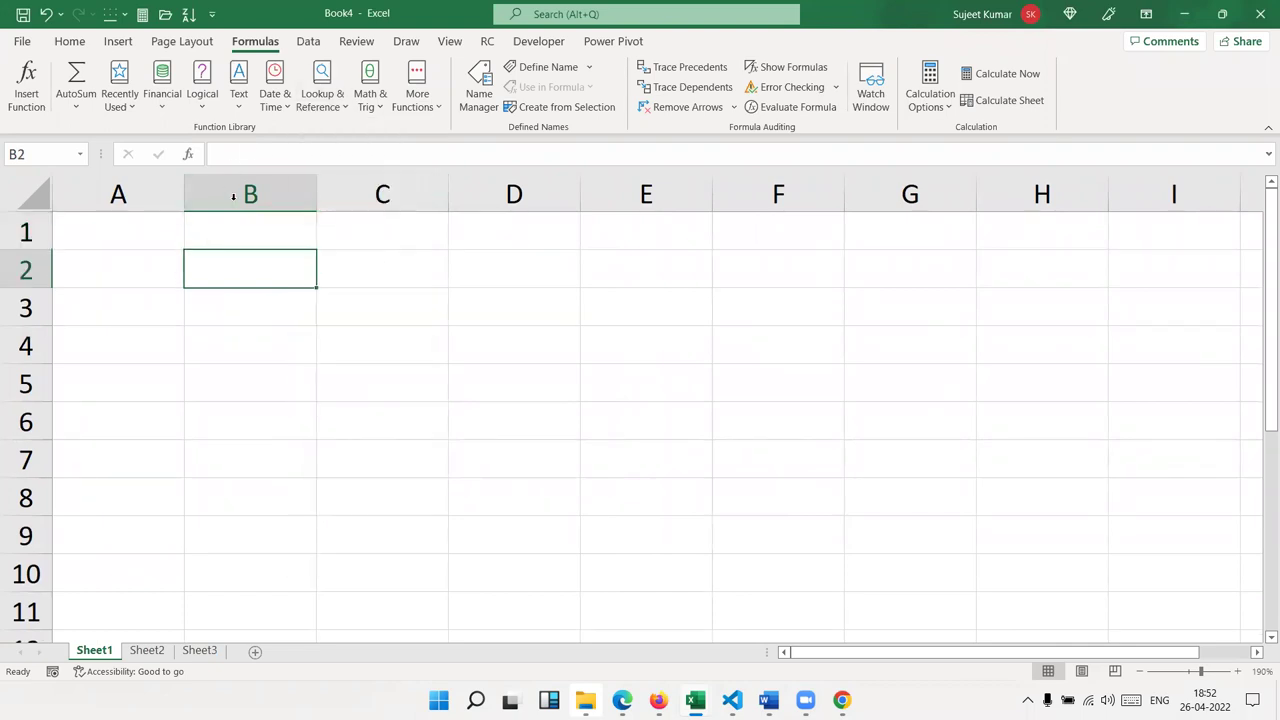
{"action": "type", "text": "=ad"}
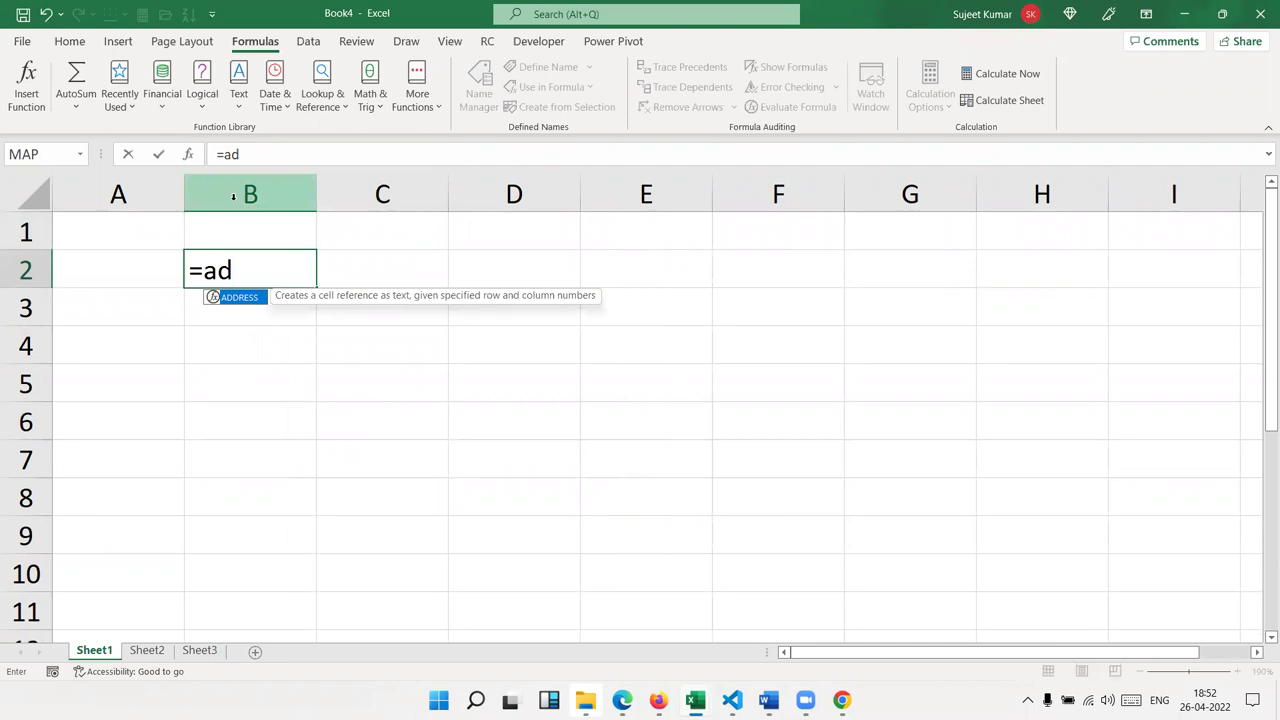
{"action": "key", "text": "Escape"}
{"action": "key", "text": "Escape"}
{"action": "key", "text": "Left"}
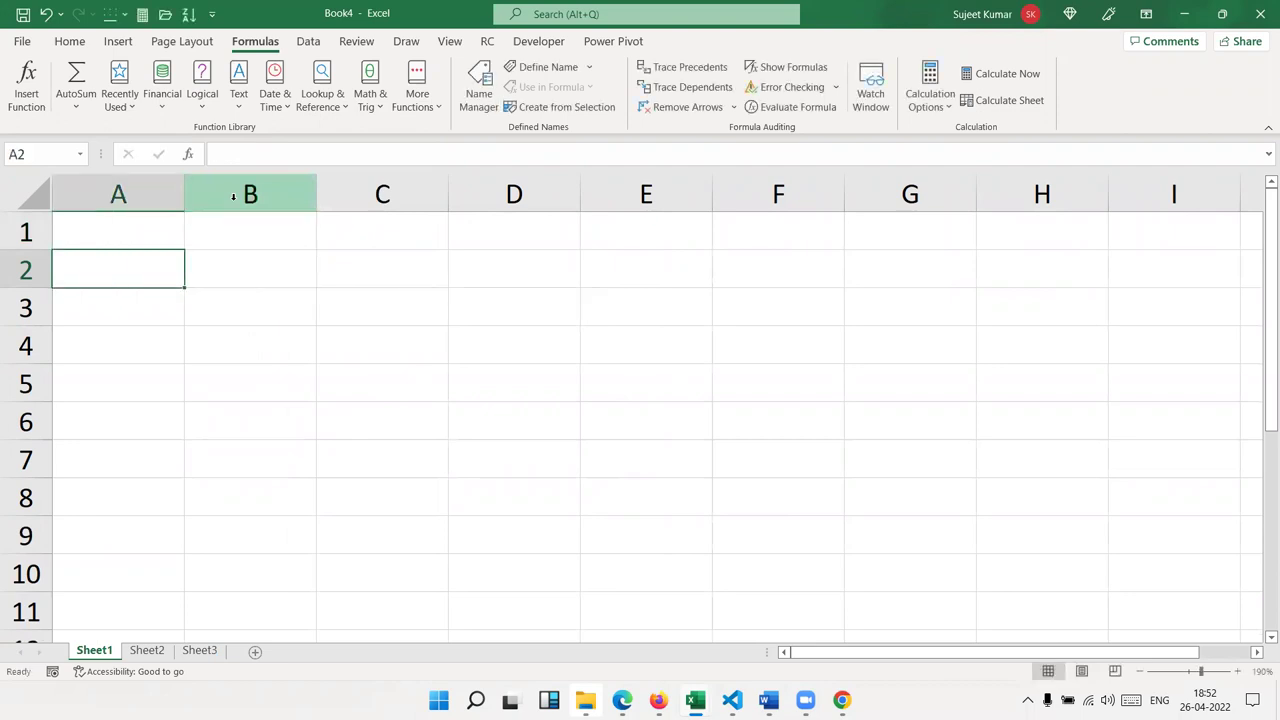
- Enter labels R and C in A2:B2, with 10 and 7 below them
{"action": "type", "text": "Ro"}
{"action": "key", "text": "BackSpace"}
{"action": "key", "text": "Tab"}
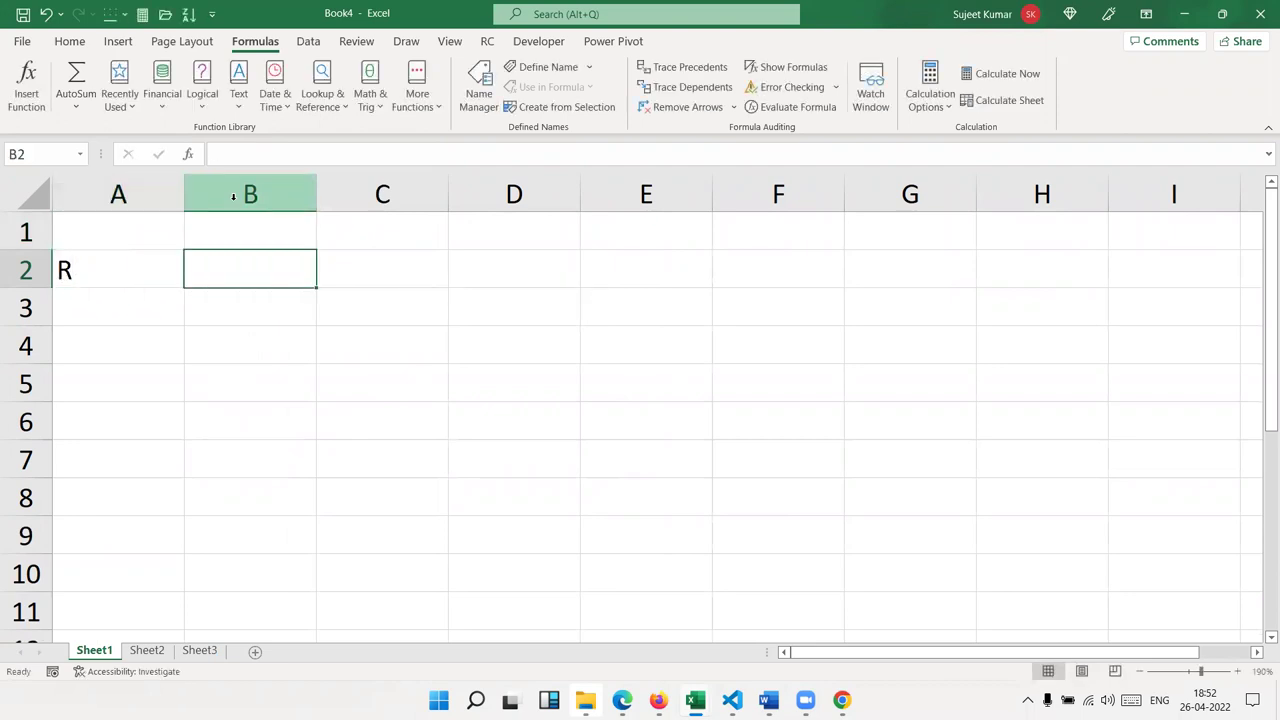
{"action": "type", "text": "C"}
{"action": "key", "text": "Return"}
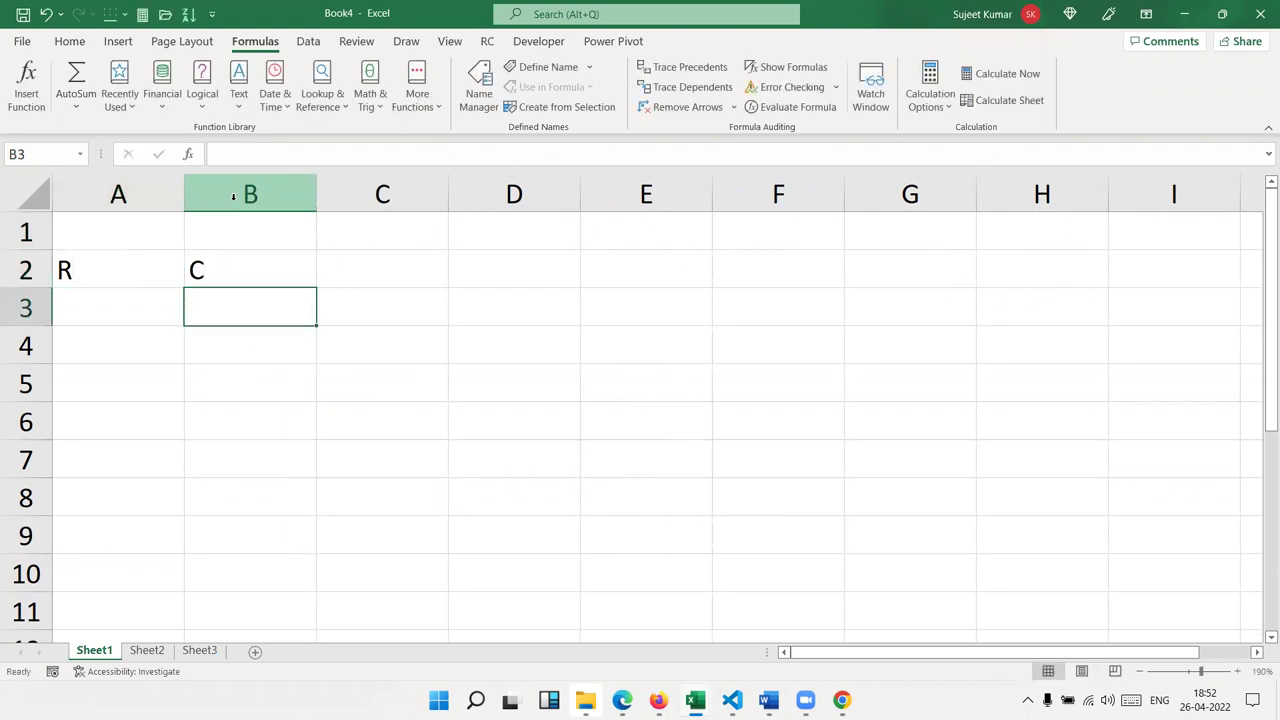
{"action": "key", "text": "Left"}
{"action": "type", "text": "10"}
{"action": "key", "text": "Tab"}
{"action": "type", "text": "7"}
{"action": "key", "text": "Tab"}
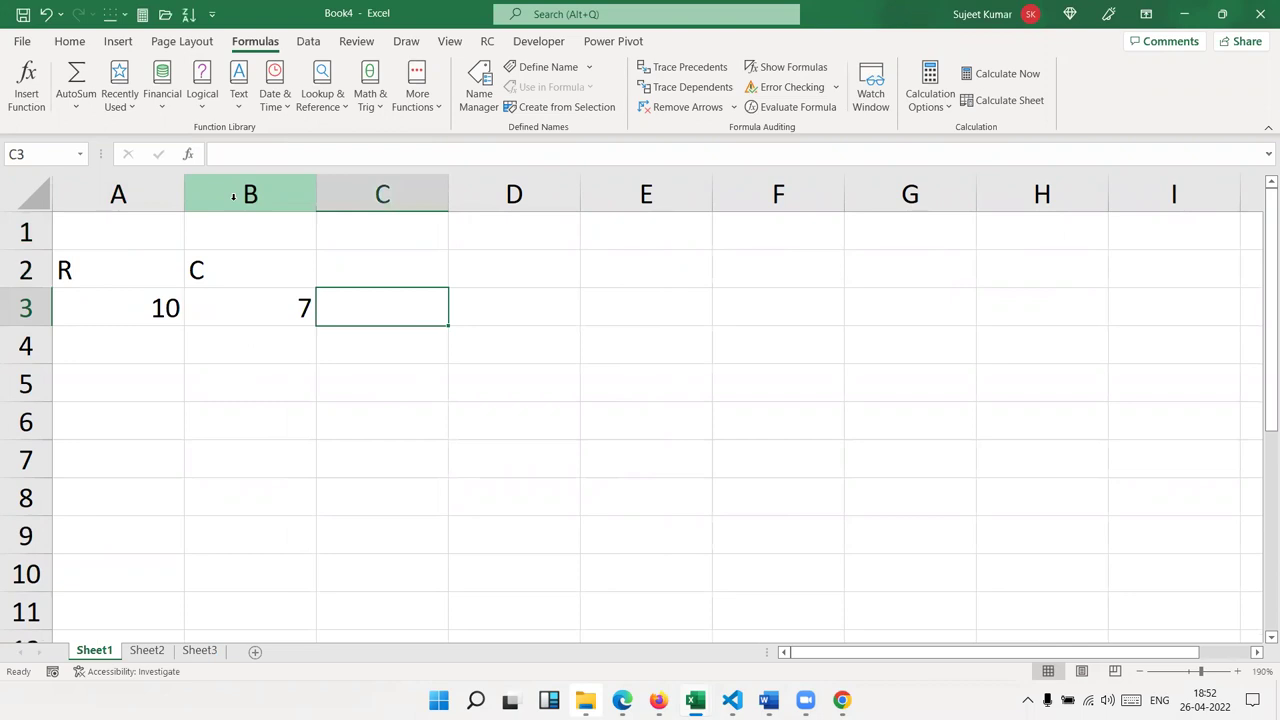
- Enter =ADDRESS(A3,B3) in C3 so it returns $G$10
{"action": "type", "text": "=ad"}
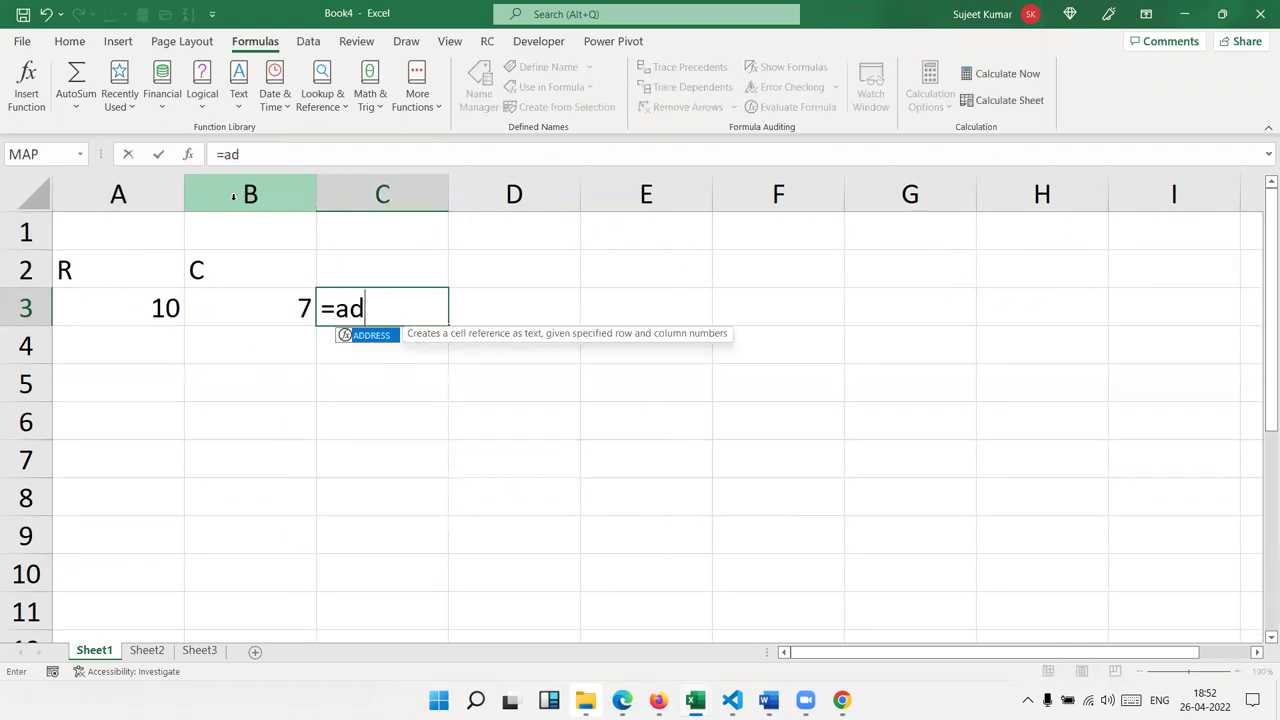
{"action": "key", "text": "Tab"}
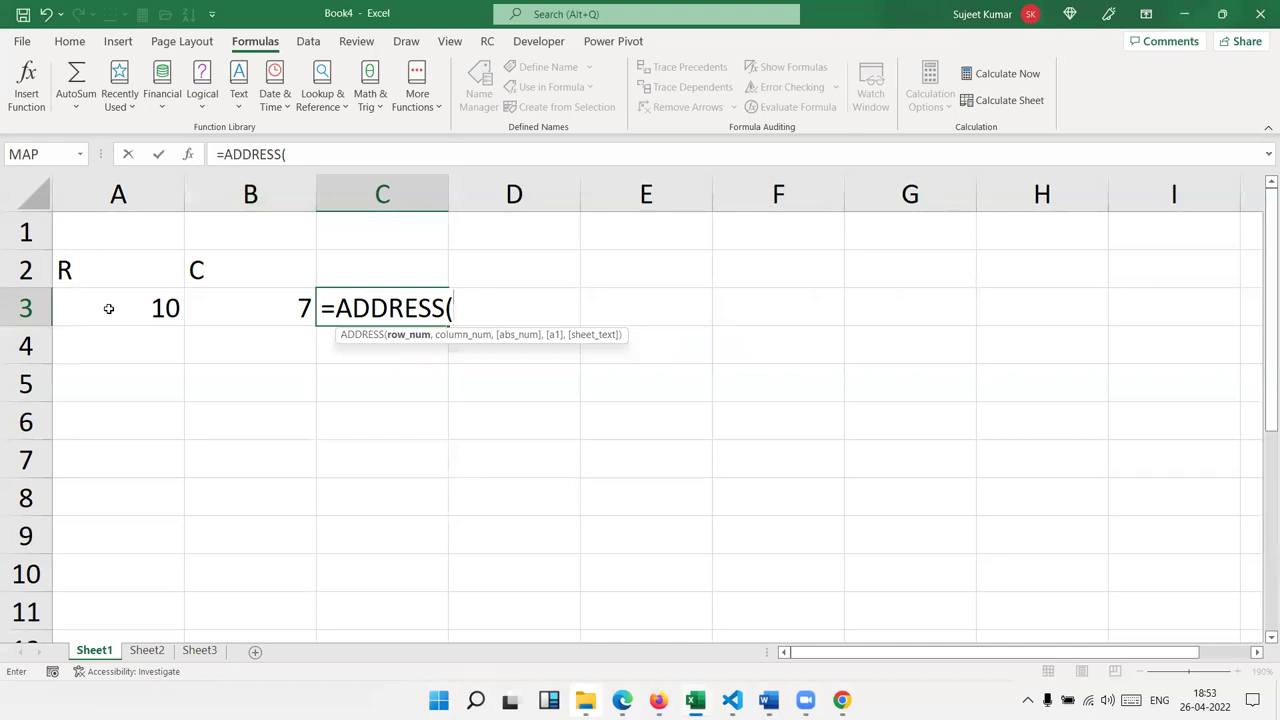
{"action": "left_click", "coordinate": [109, 308]}
{"action": "type", "text": ","}
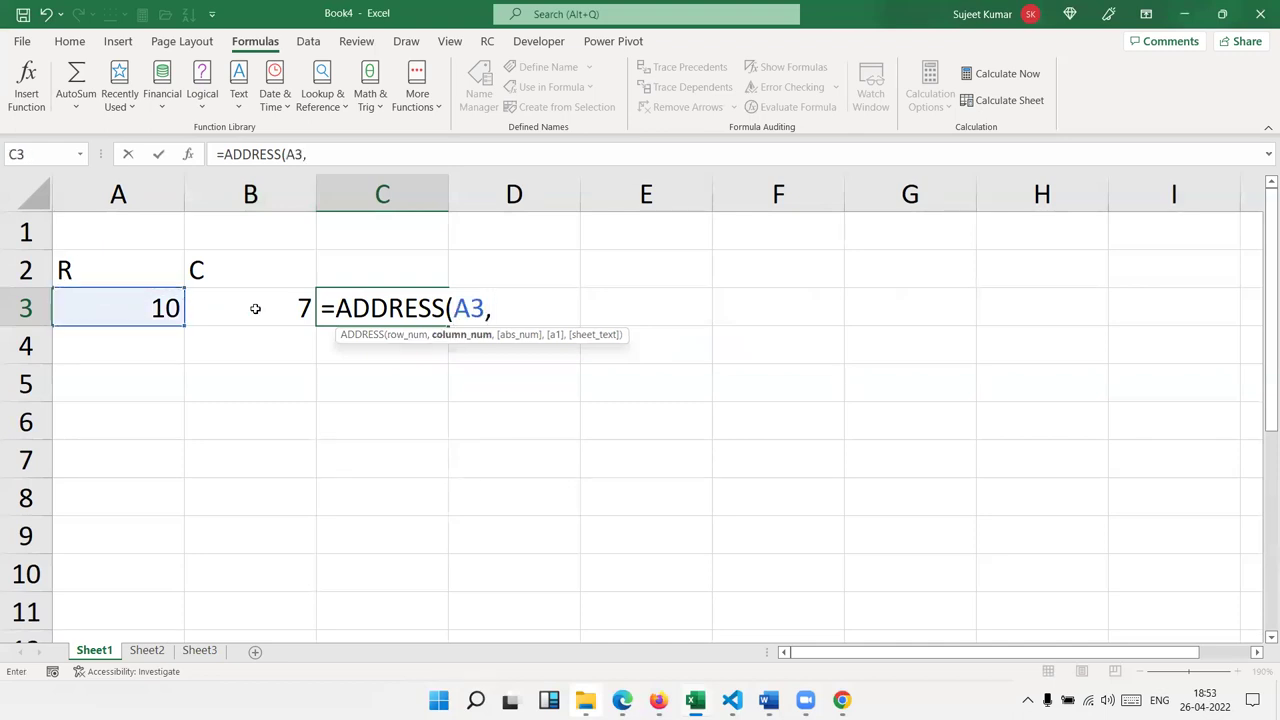
{"action": "left_click", "coordinate": [255, 308]}
{"action": "key", "text": "Return"}
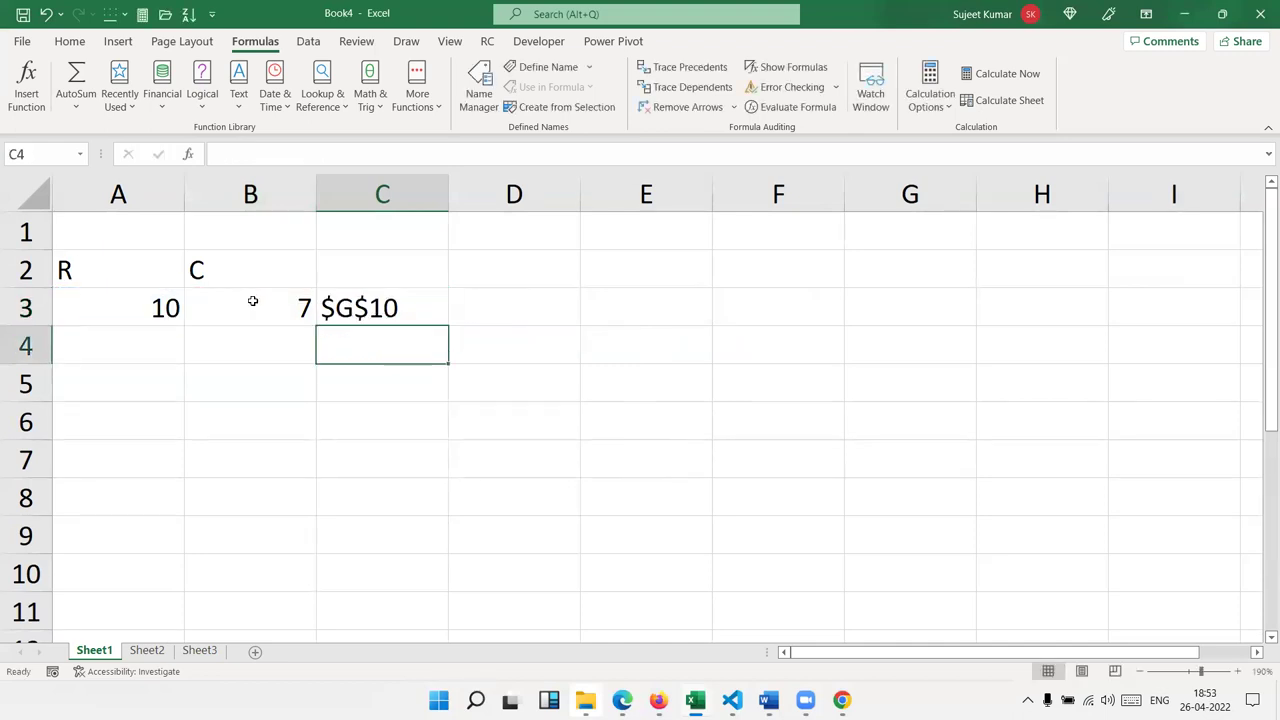
{"action": "left_click", "coordinate": [322, 310]}
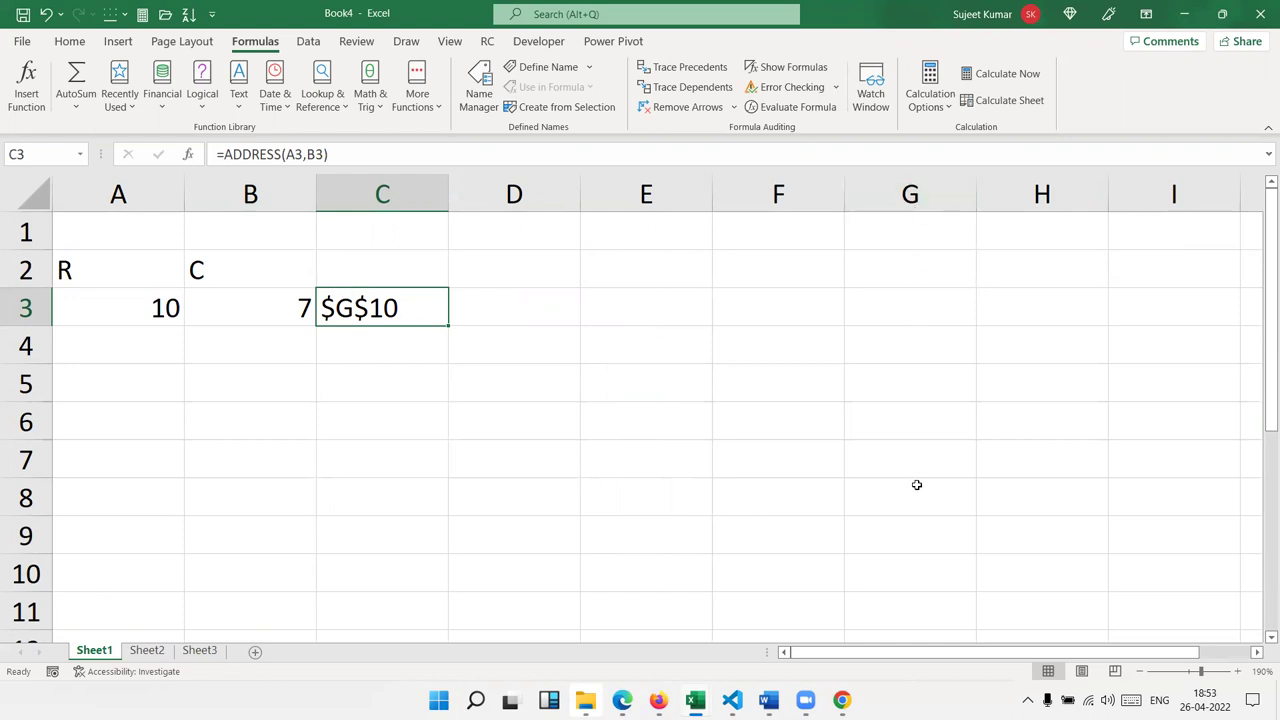
- Enter 500 in cell G10
{"action": "left_click", "coordinate": [915, 562]}
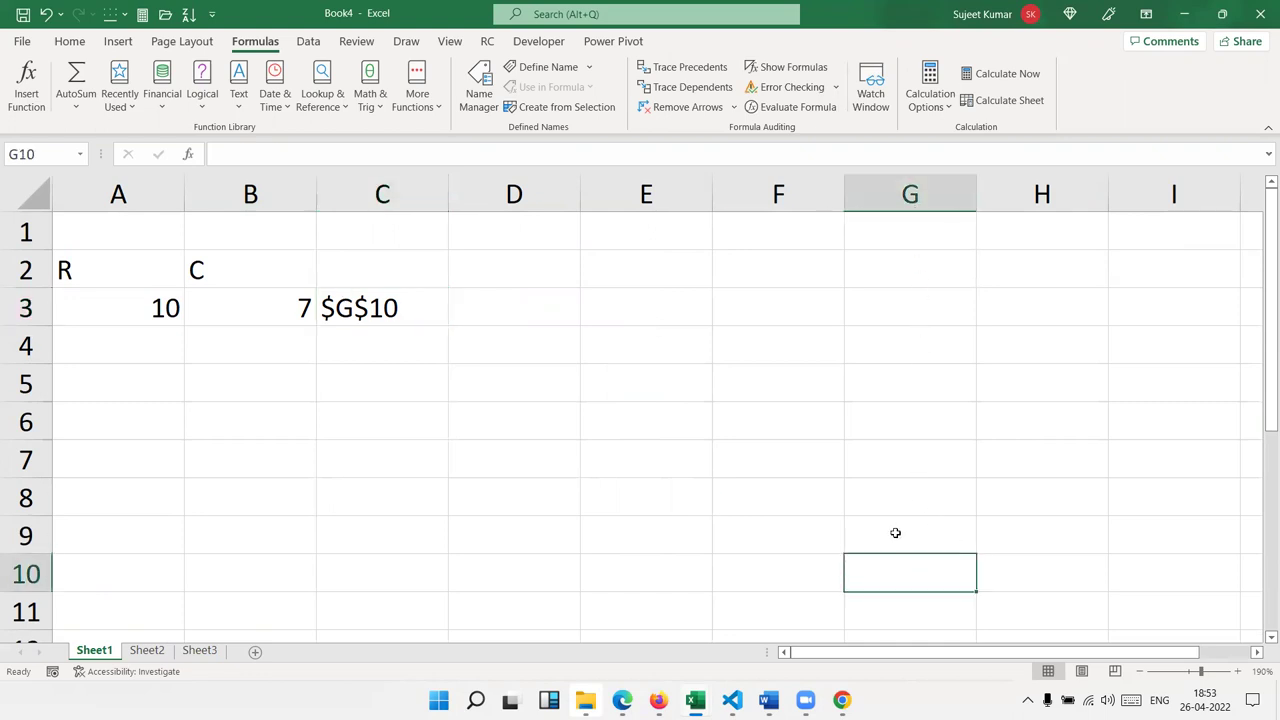
{"action": "type", "text": "500"}
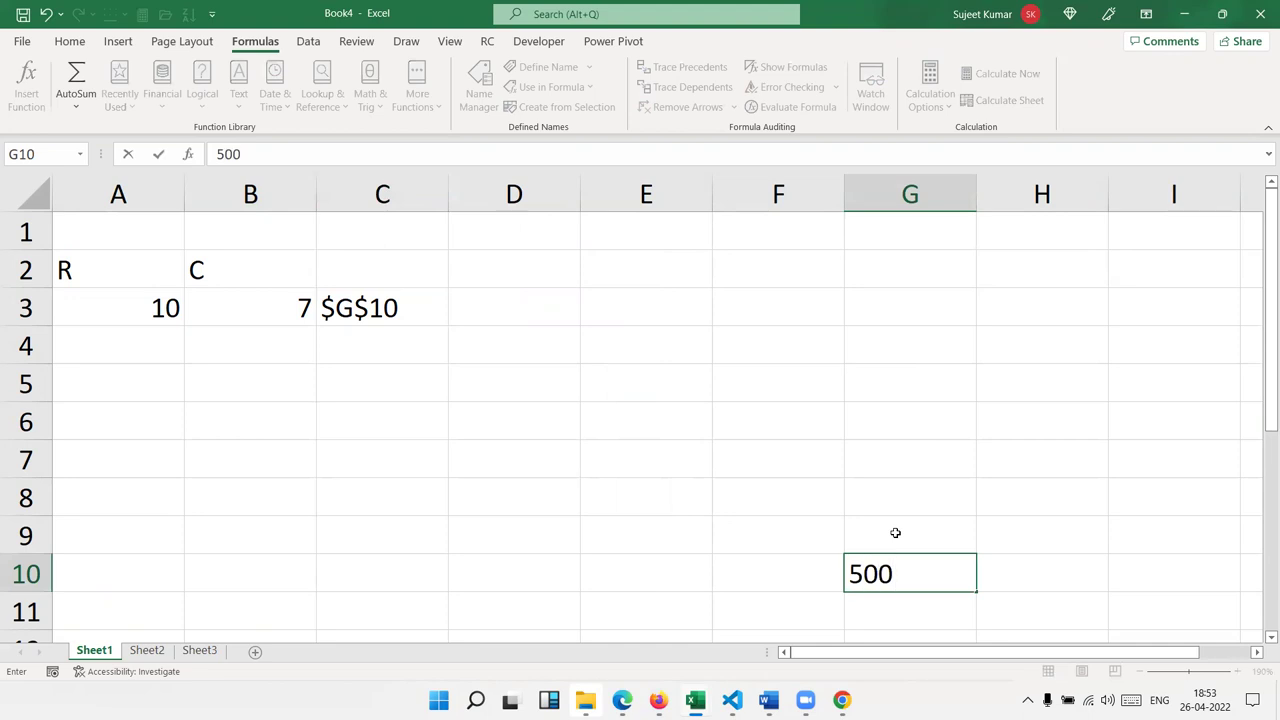
{"action": "key", "text": "Return"}
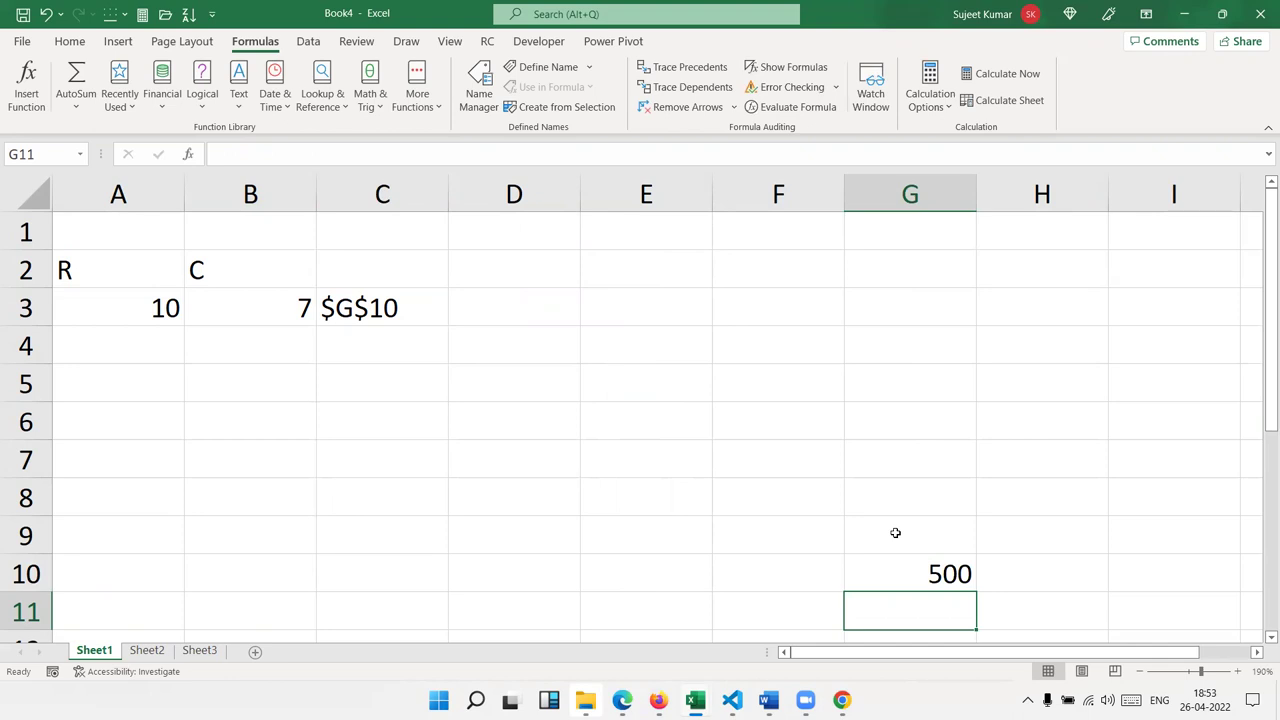
- Enter =INDIRECT(C3) in D3 to fetch 500 through the $G$10 address
{"action": "left_click", "coordinate": [562, 297]}
{"action": "type", "text": "="}
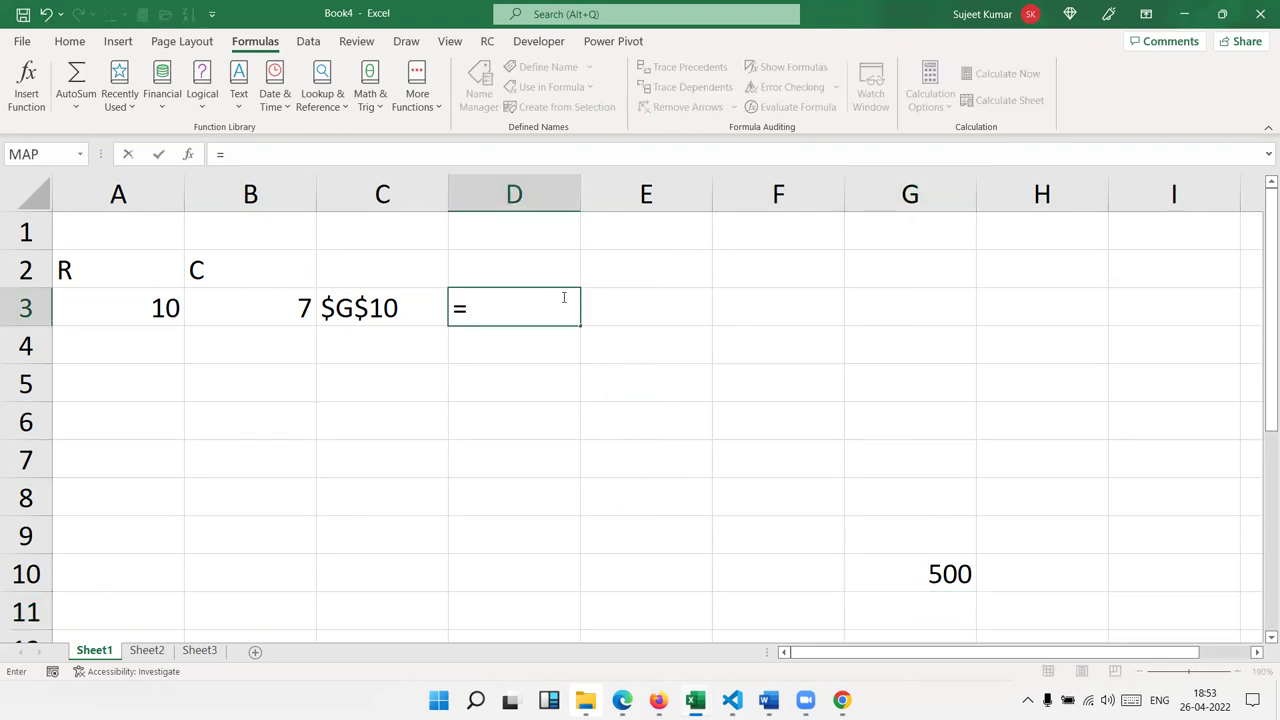
{"action": "type", "text": "ad"}
{"action": "key", "text": "BackSpace"}
{"action": "key", "text": "BackSpace"}
{"action": "type", "text": "in"}
{"action": "key", "text": "Down"}
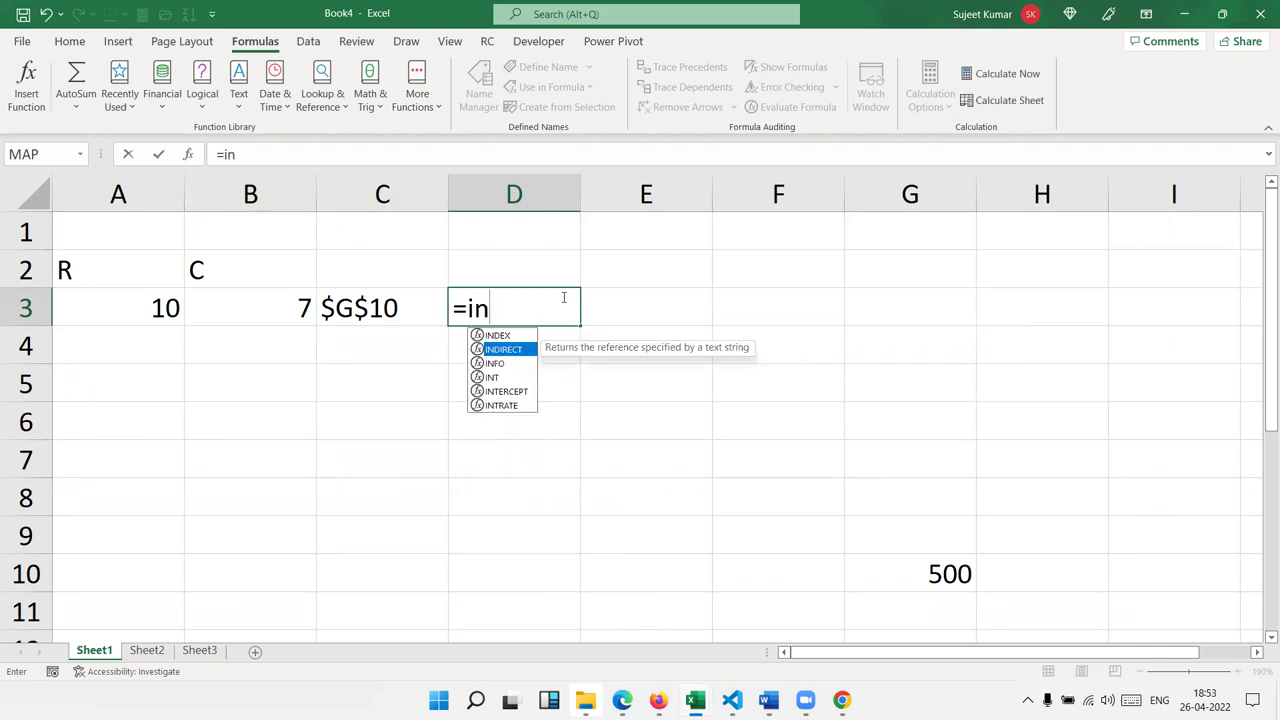
{"action": "key", "text": "Tab"}
{"action": "key", "text": "Left"}
{"action": "key", "text": "Return"}
- Review the INDIRECT formula in D3 and the ADDRESS formula in C3
{"action": "key", "text": "Up"}
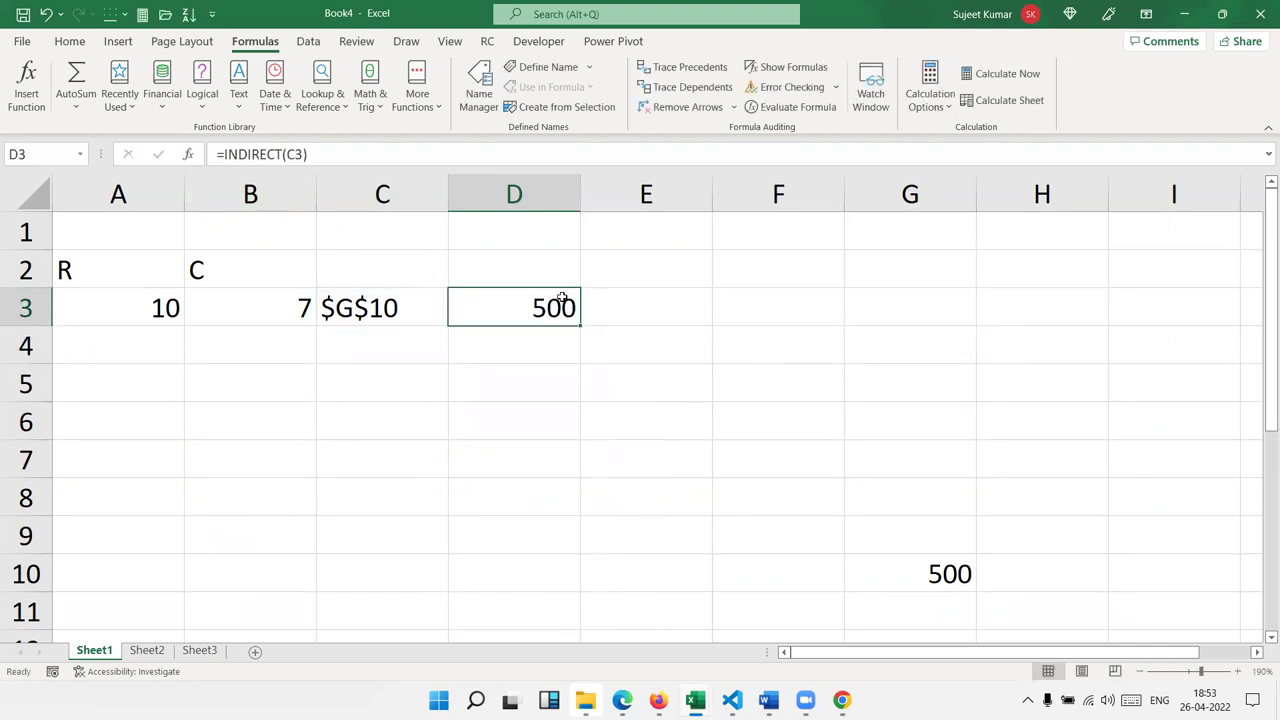
{"action": "key", "text": "Down"}
{"action": "key", "text": "Left"}
{"action": "key", "text": "Up"}
{"action": "key", "text": "Down"}
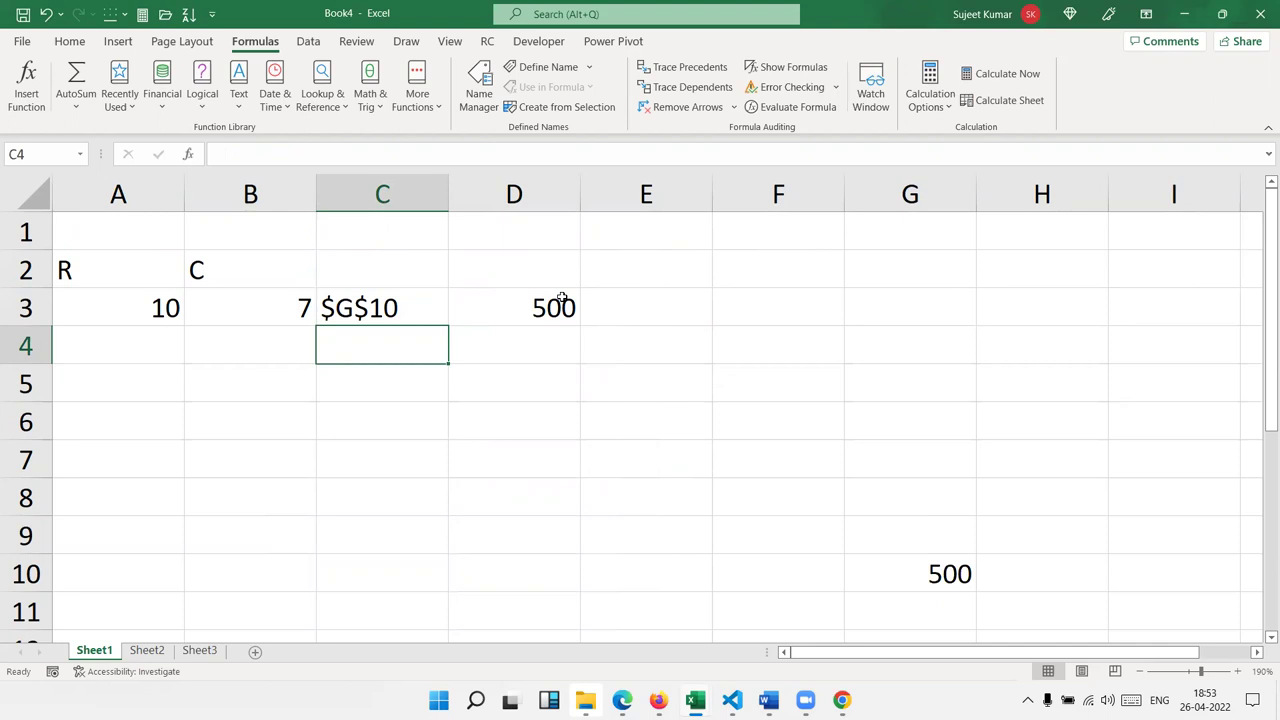
- Type the text A1 into A5 and make B6 reference it with =A5
{"action": "key", "text": "Down"}
{"action": "key", "text": "Left"}
{"action": "key", "text": "Down"}
{"action": "type", "text": "="}
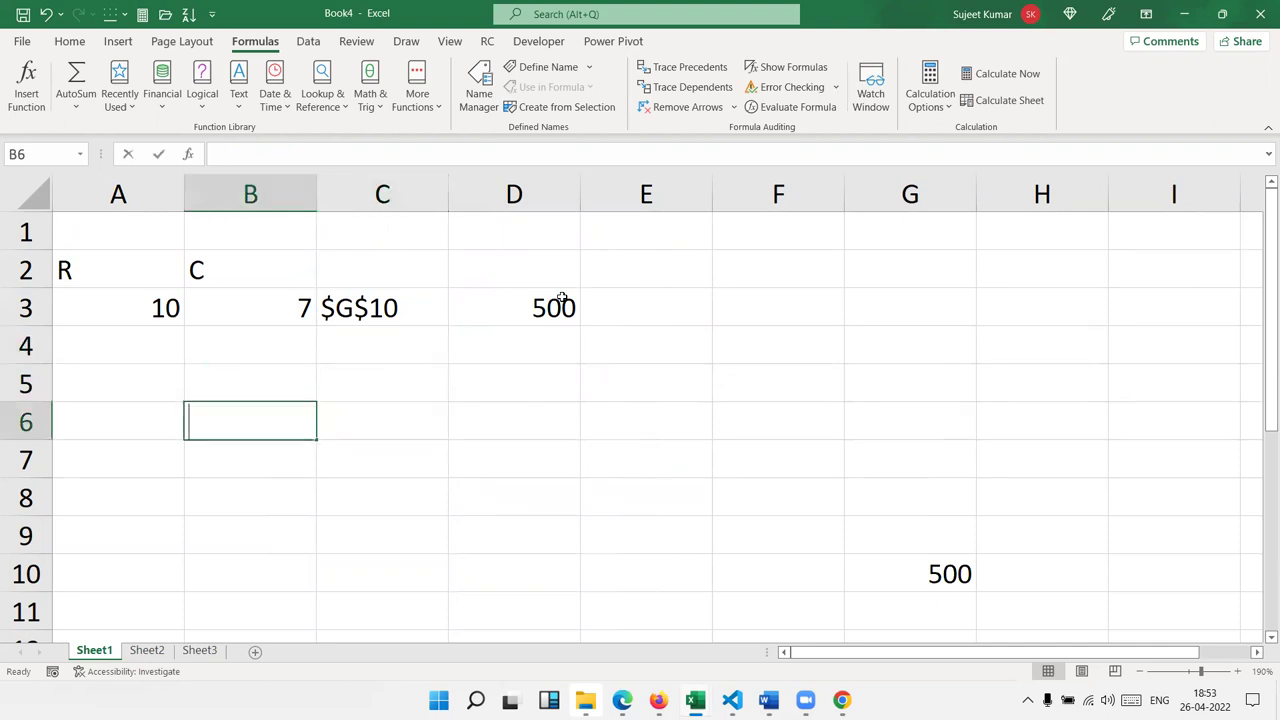
{"action": "type", "text": "a1"}
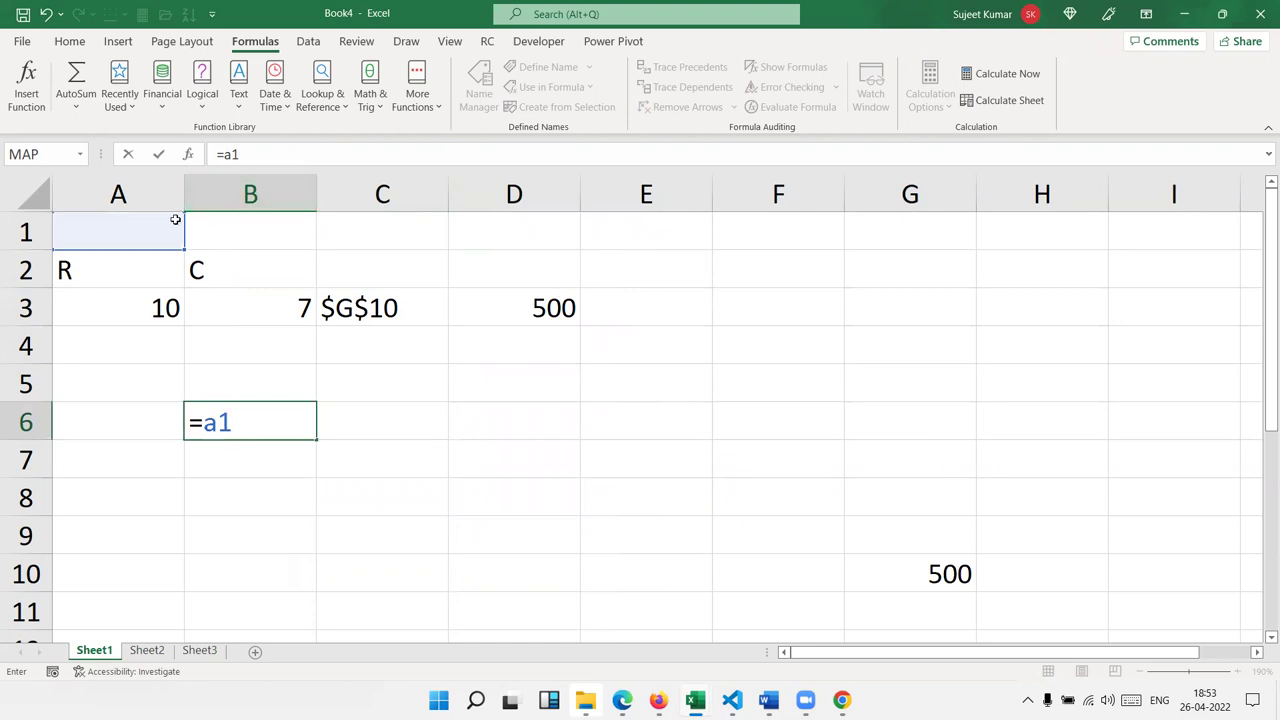
{"action": "key", "text": "Escape"}
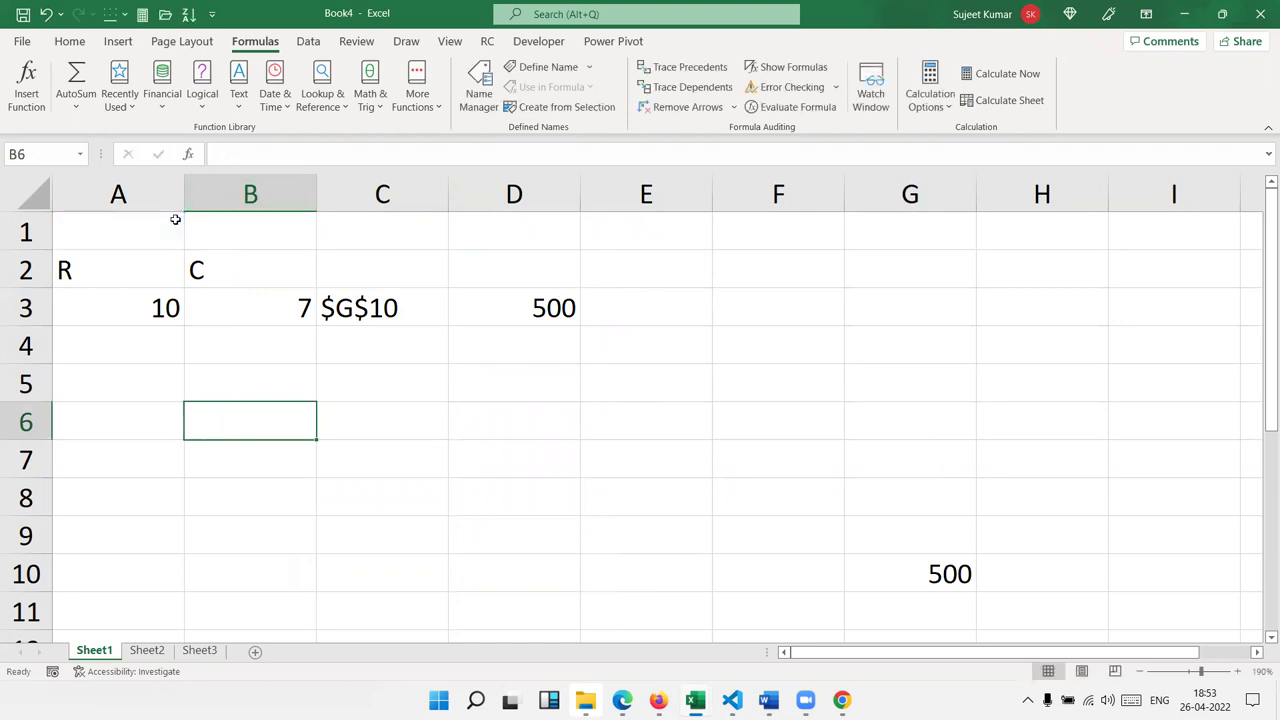
{"action": "left_click", "coordinate": [123, 390]}
{"action": "type", "text": "A1"}
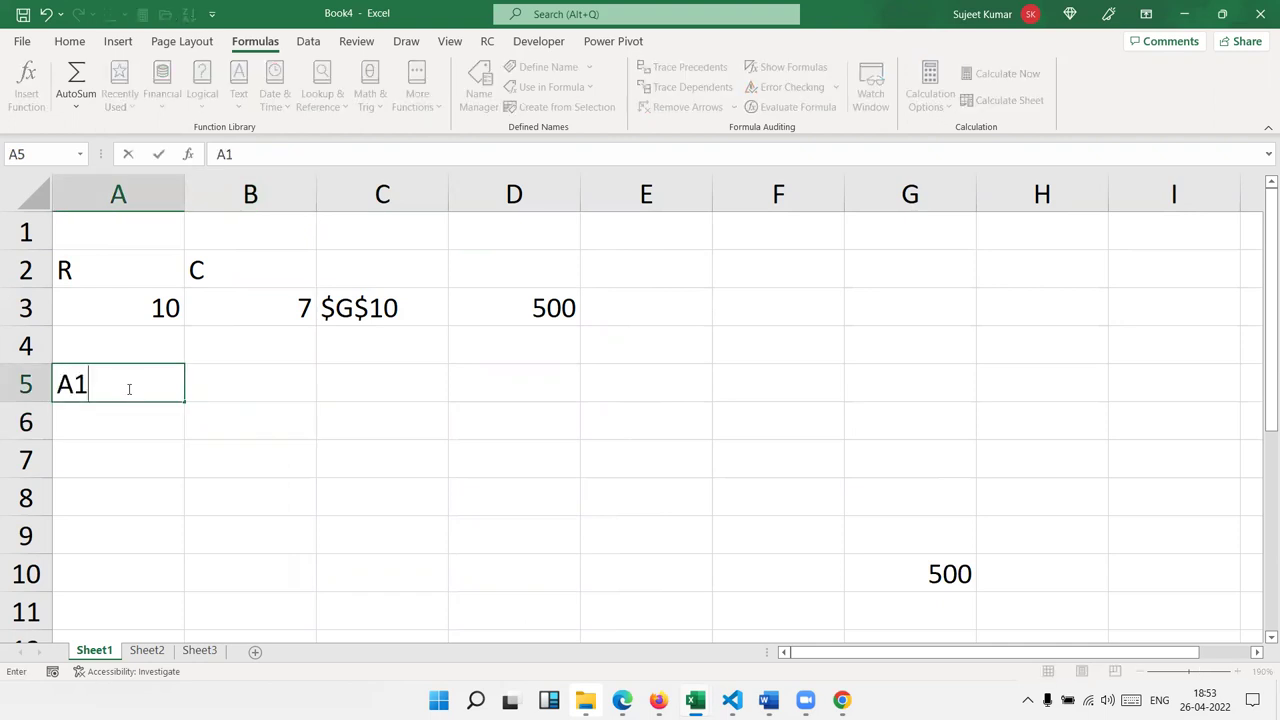
{"action": "key", "text": "Tab"}
{"action": "key", "text": "Down"}
{"action": "type", "text": "="}
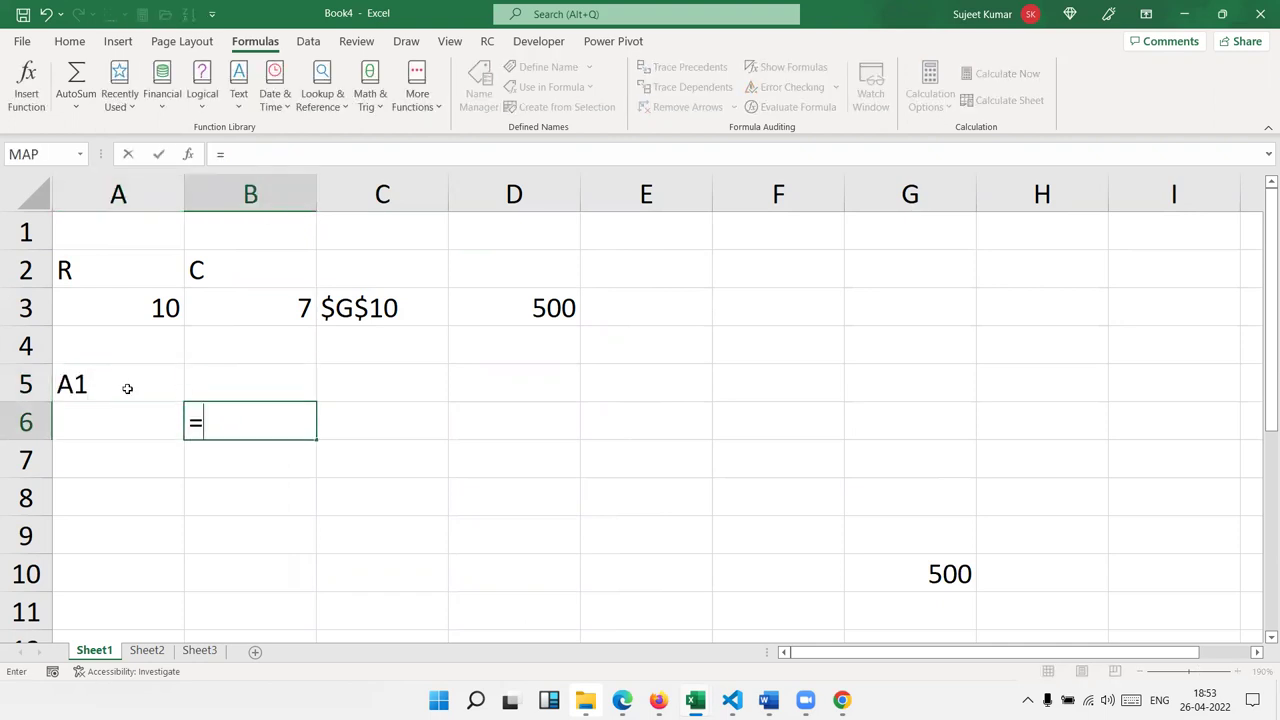
{"action": "left_click", "coordinate": [127, 387]}
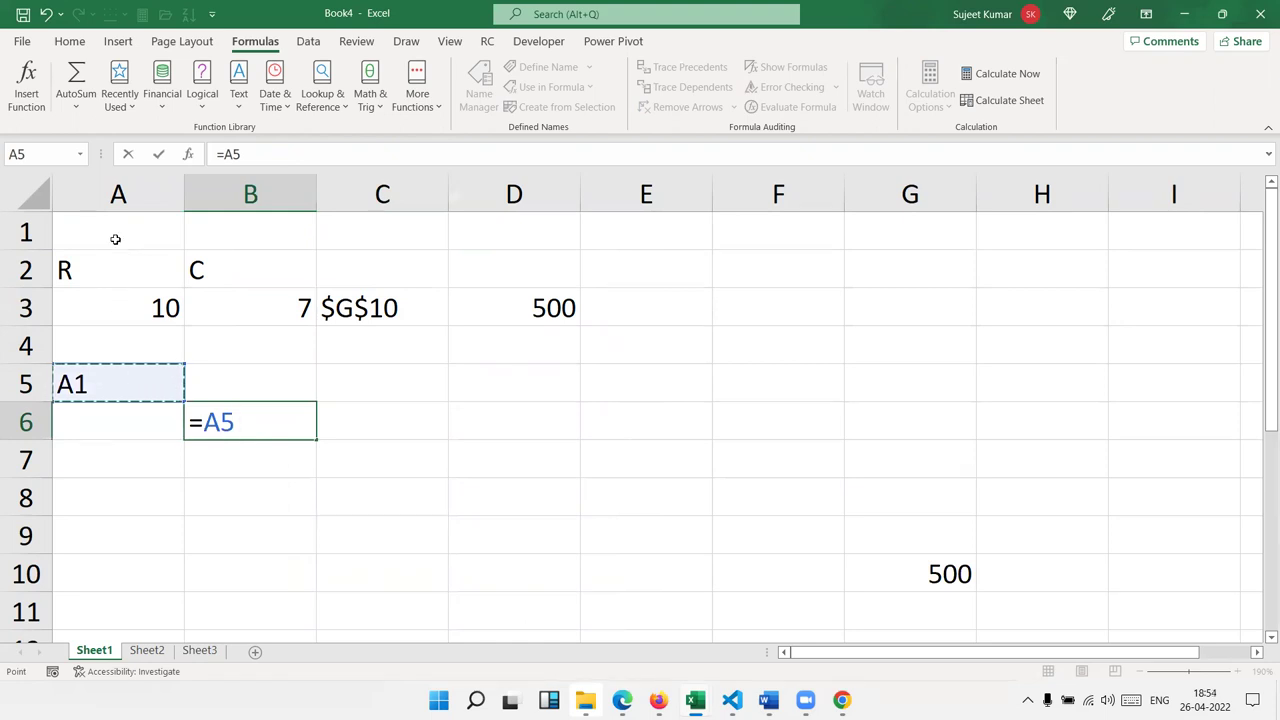
{"action": "key", "text": "Return"}
- Enter 50 in cell A1
{"action": "left_click", "coordinate": [129, 222]}
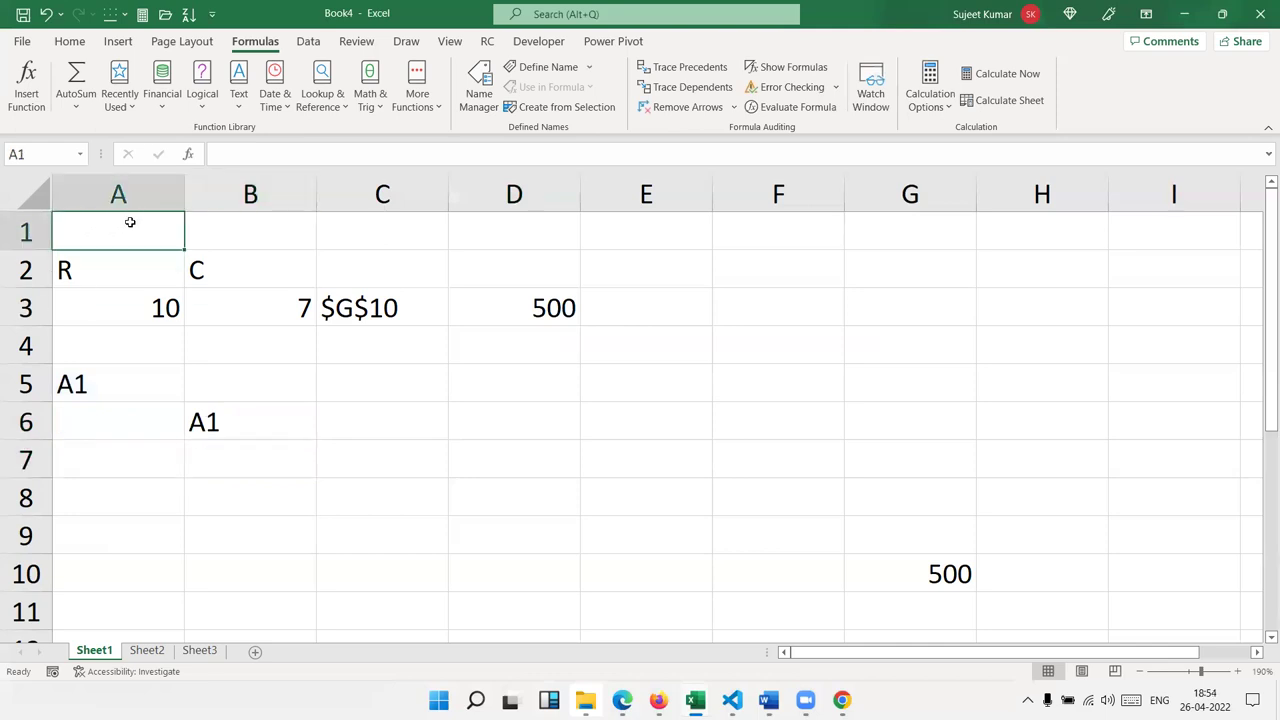
{"action": "type", "text": "50"}
{"action": "key", "text": "Return"}
- Change B6 to =INDIRECT(A5) so it returns 50
{"action": "double_click", "coordinate": [210, 423]}
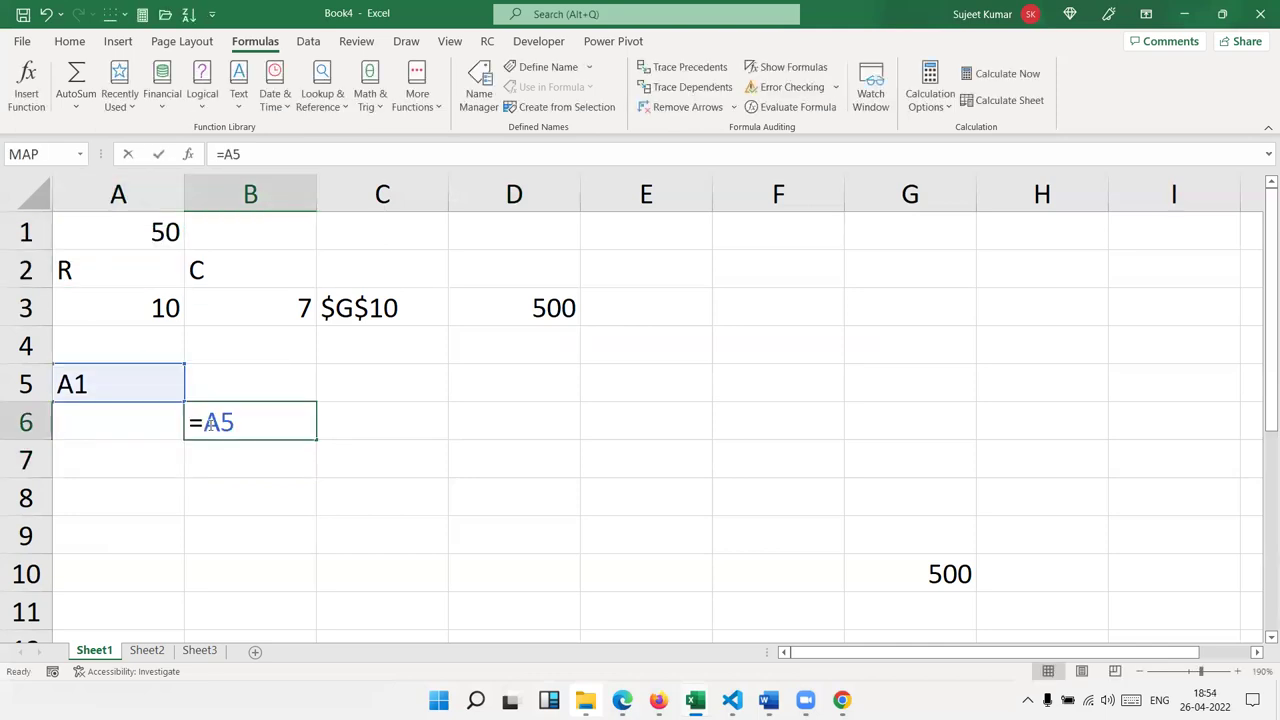
{"action": "left_click_drag", "start_coordinate": [205, 423], "coordinate": [236, 428]}
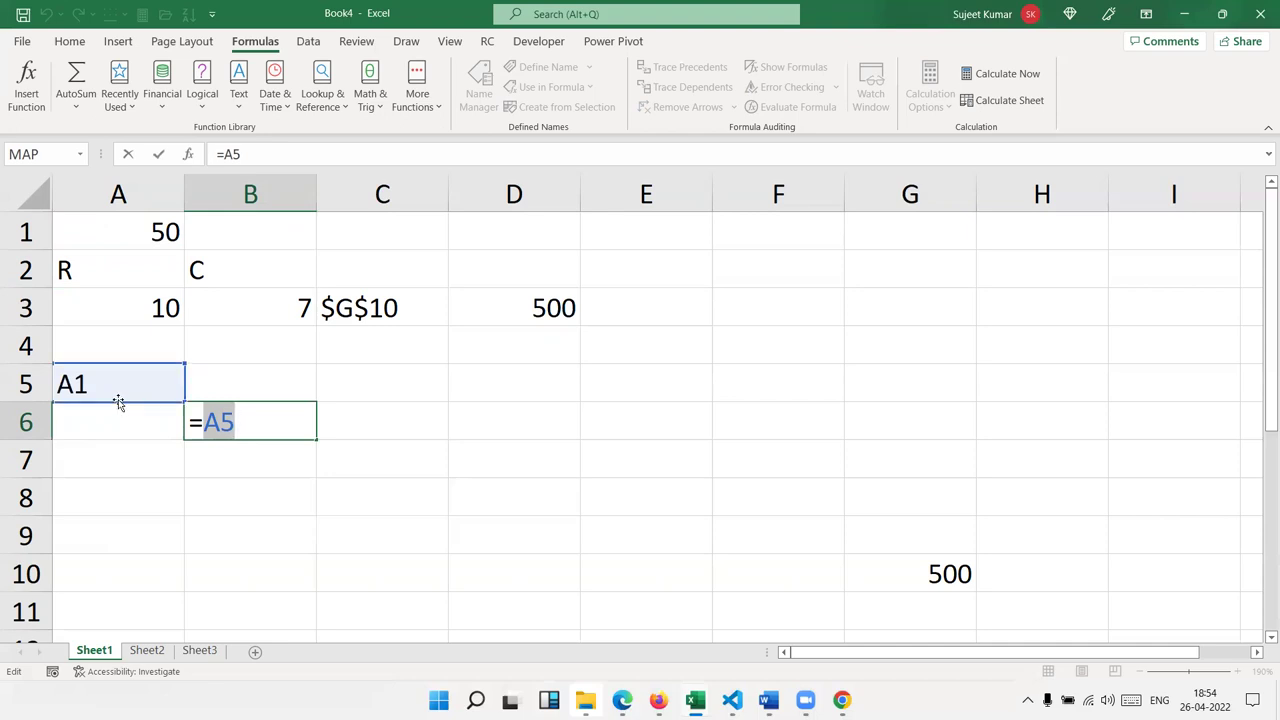
{"action": "left_click", "coordinate": [212, 425]}
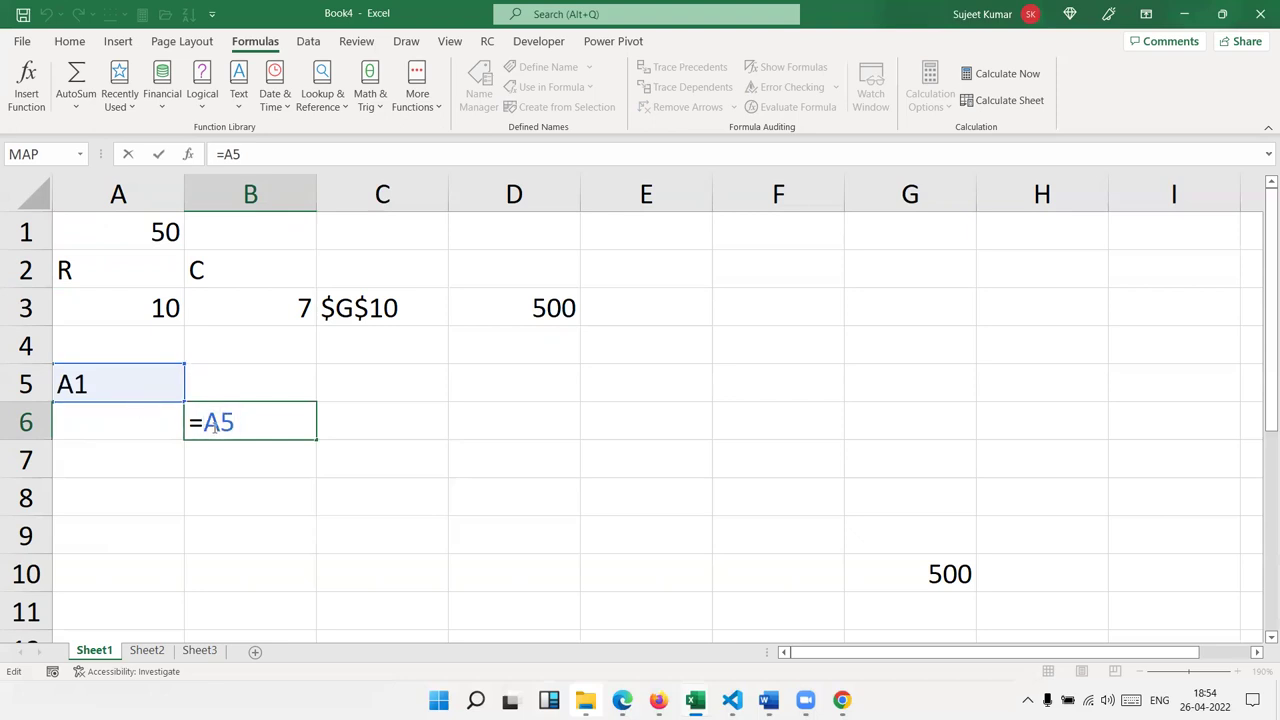
{"action": "type", "text": "ind"}
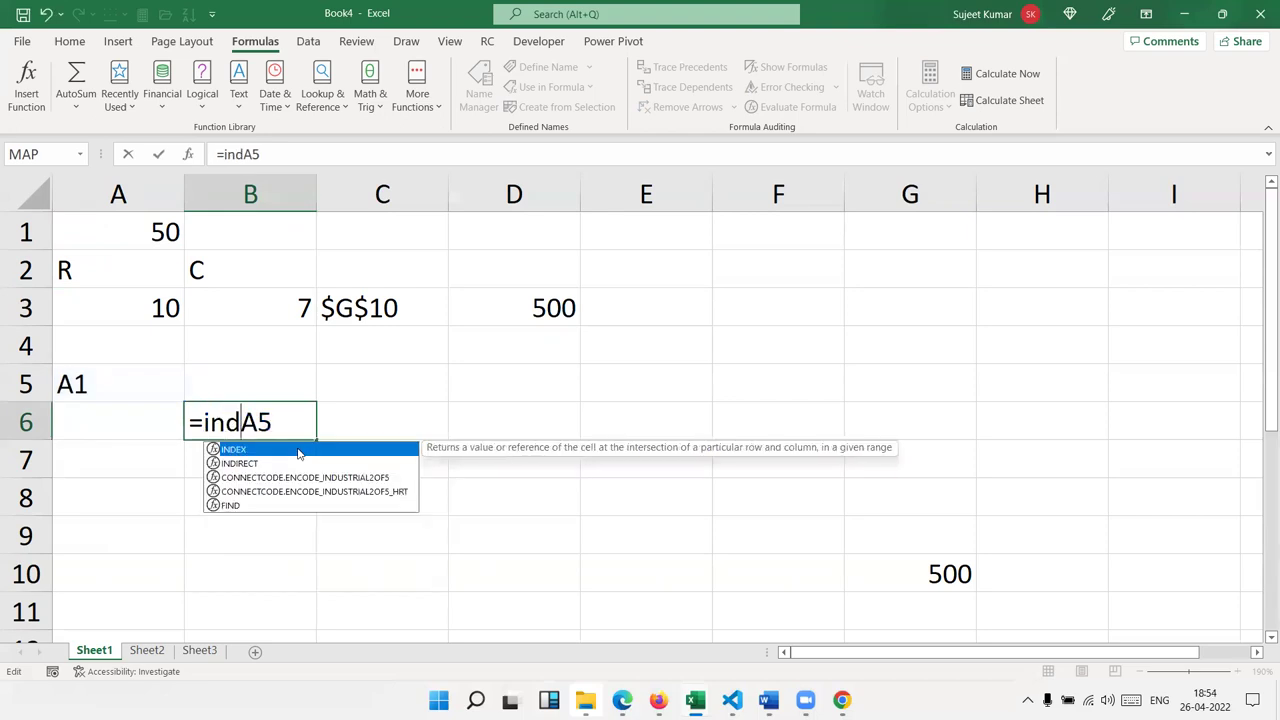
{"action": "key", "text": "Down"}
{"action": "key", "text": "Tab"}
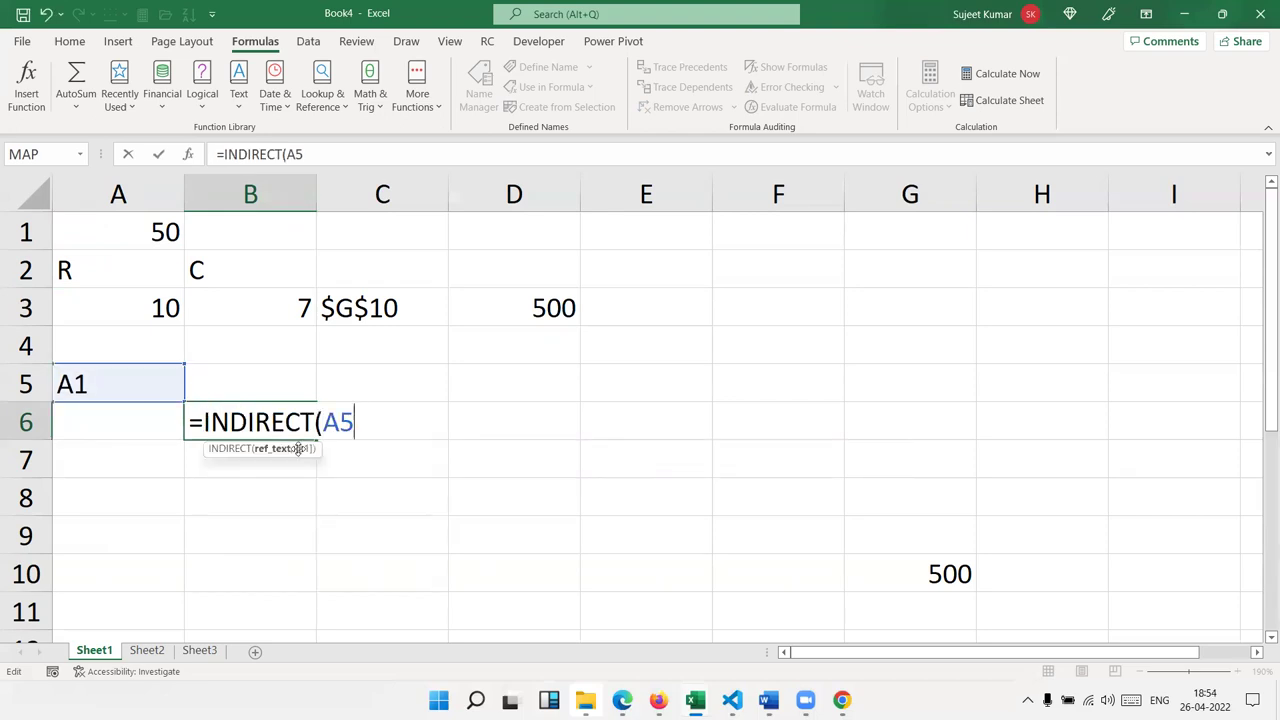
{"action": "type", "text": ")"}
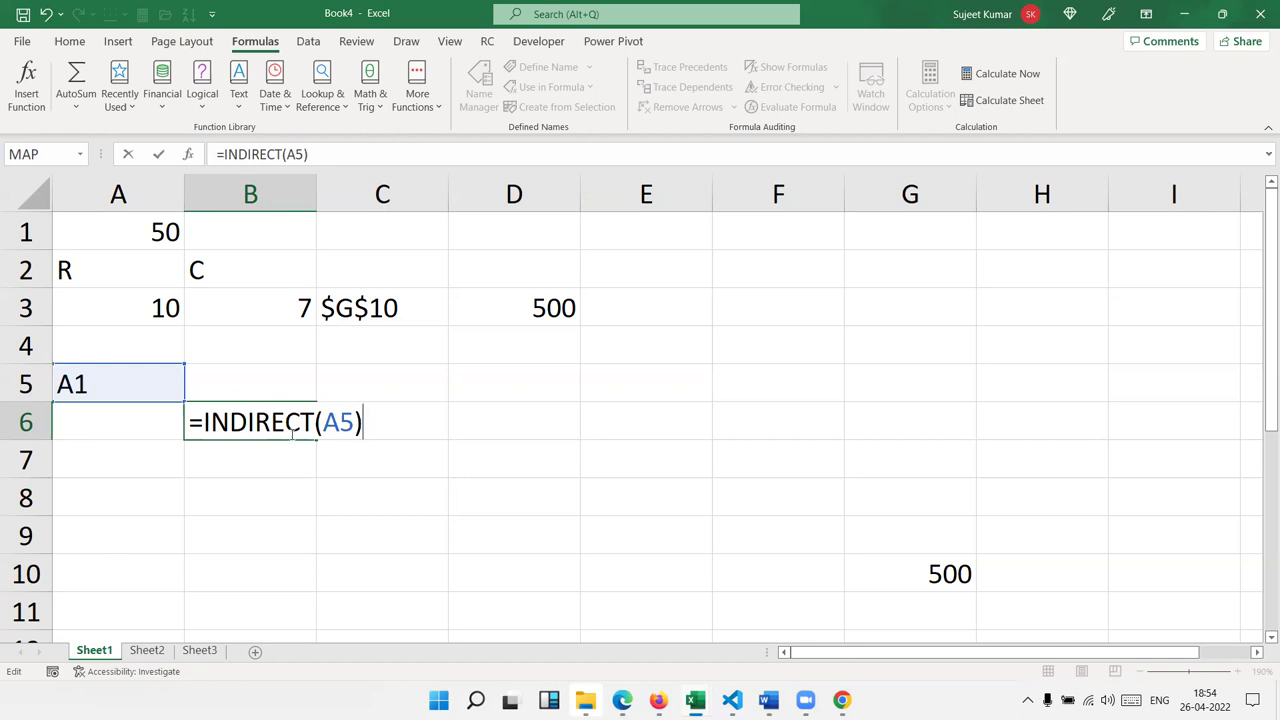
{"action": "key", "text": "Return"}
{"action": "key", "text": "Up"}
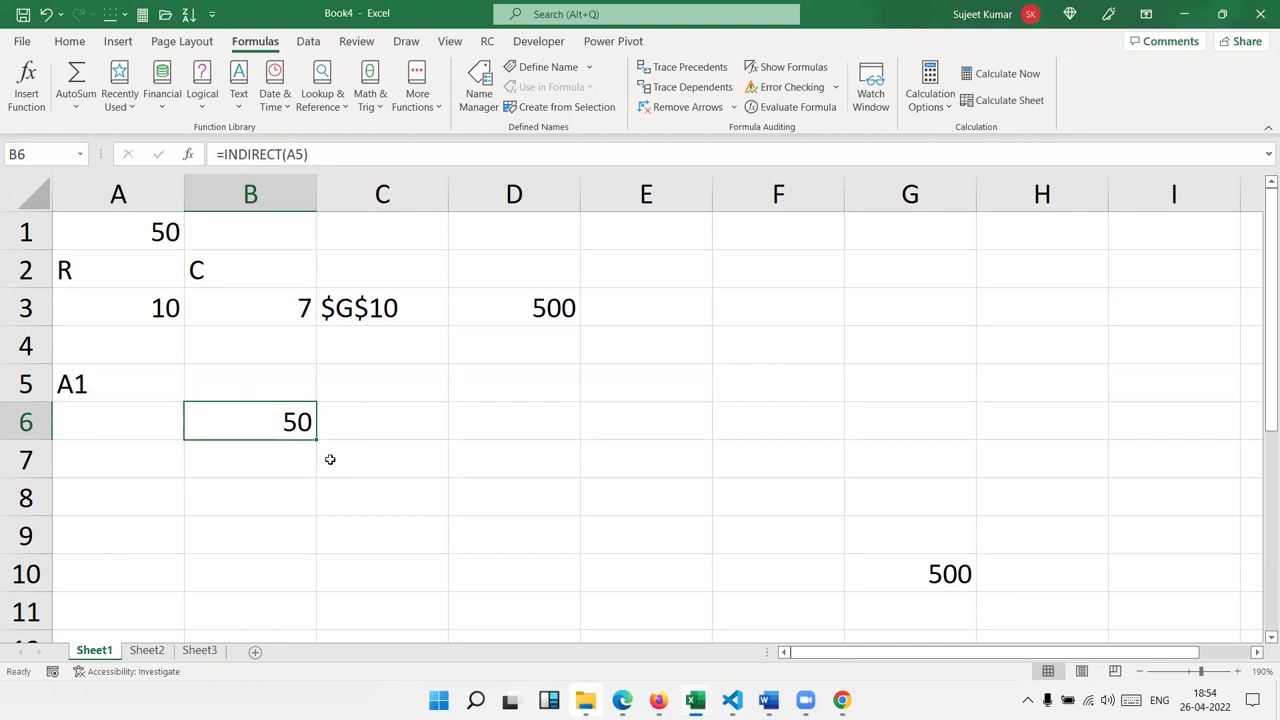
{"action": "left_click", "coordinate": [478, 316]}
- On Sheet2, enter a Name header in A1 with nine names in A2:A10
{"action": "left_click", "coordinate": [148, 651]}
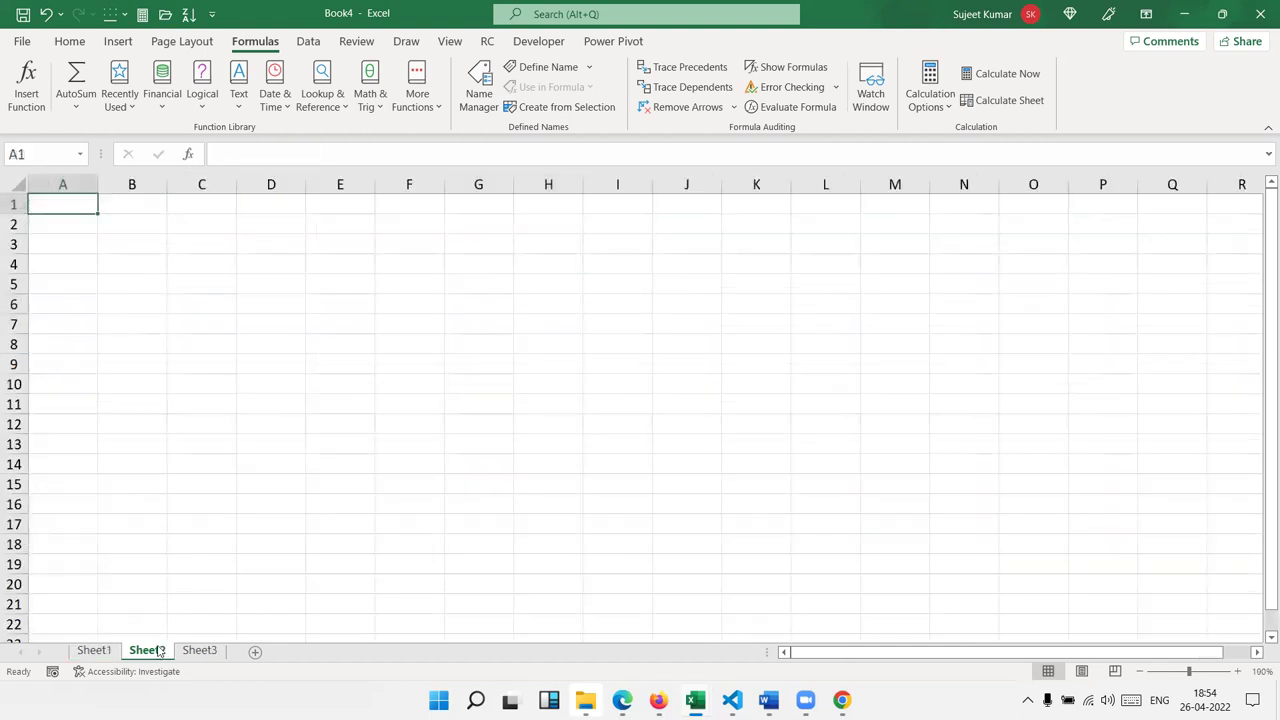
{"action": "type", "text": "Mon"}
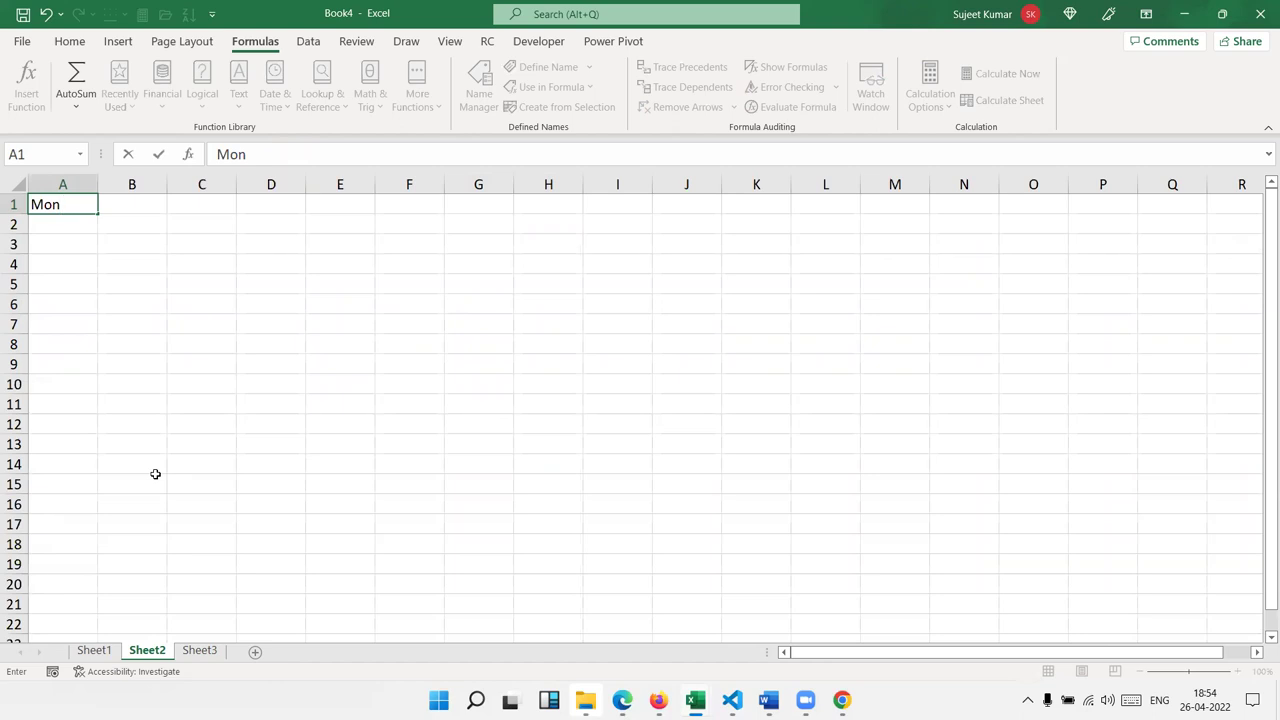
{"action": "type", "text": "rth"}
{"action": "key", "text": "Escape"}
{"action": "type", "text": "Name"}
{"action": "key", "text": "Return"}
{"action": "type", "text": "Puja"}
{"action": "mouse_move", "coordinate": [104, 278]}
{"action": "left_mouse_down"}
{"action": "mouse_move", "coordinate": [106, 266]}
{"action": "mouse_move", "coordinate": [94, 392]}
{"action": "left_mouse_up"}
{"action": "left_click", "coordinate": [88, 230]}
- Enter JAN in B1 and fill the months across to DEC in M1
{"action": "left_click", "coordinate": [129, 212]}
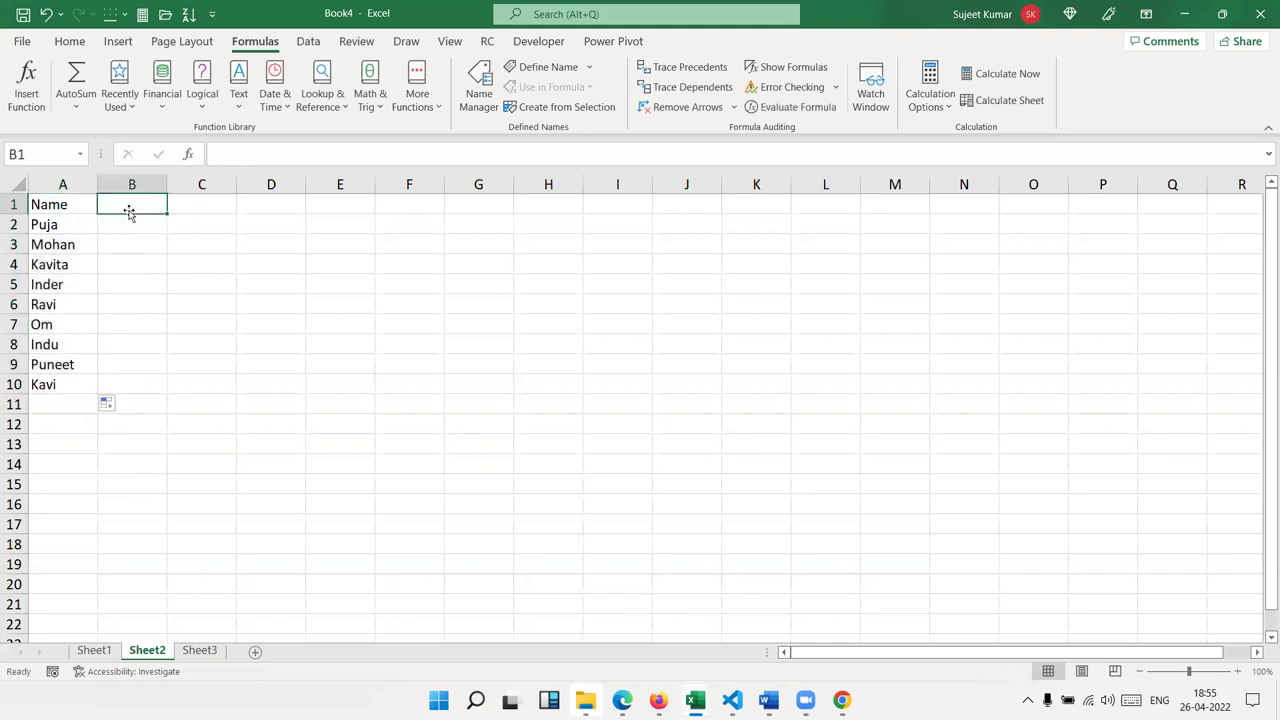
{"action": "type", "text": "JAN"}
{"action": "key", "text": "Return"}
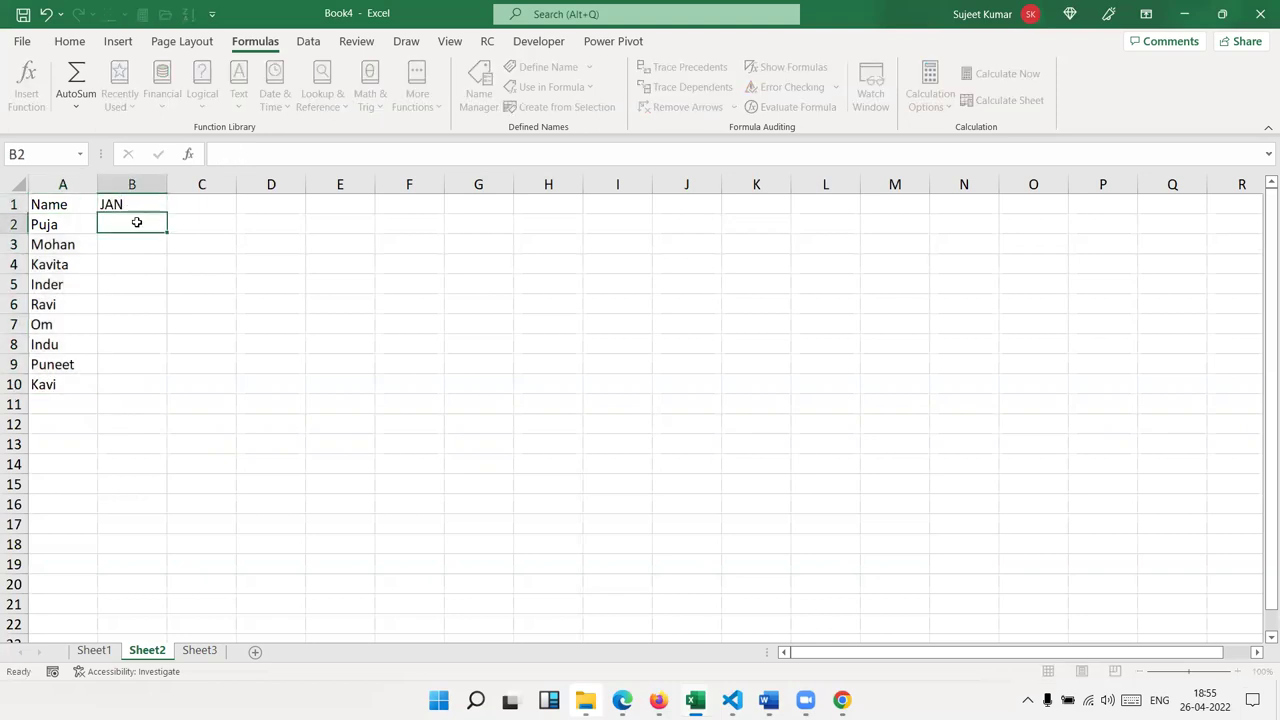
{"action": "left_click", "coordinate": [150, 210]}
{"action": "left_click_drag", "start_coordinate": [167, 213], "coordinate": [911, 225]}
- Fill B2:M10 with =RANDBETWEEN(10,90)
{"action": "left_click", "coordinate": [115, 222]}
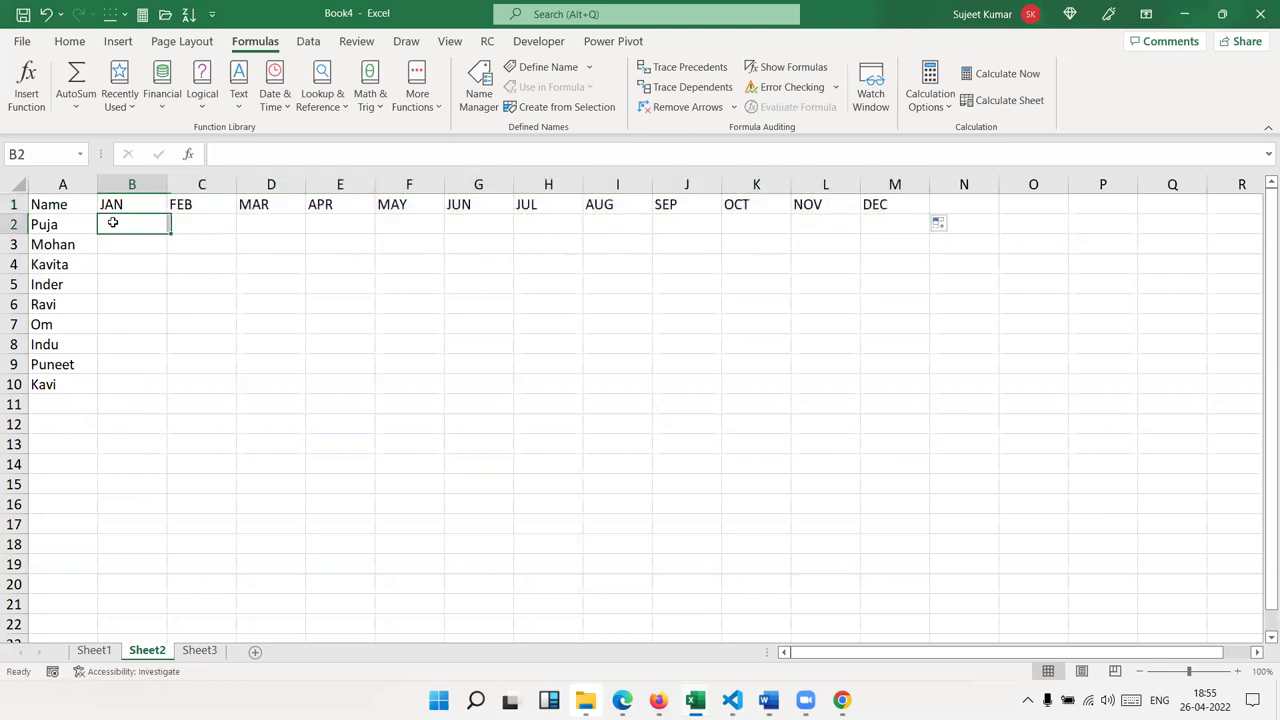
{"action": "type", "text": "=ra"}
{"action": "key", "text": "Down"}
{"action": "key", "text": "Down"}
{"action": "key", "text": "Down"}
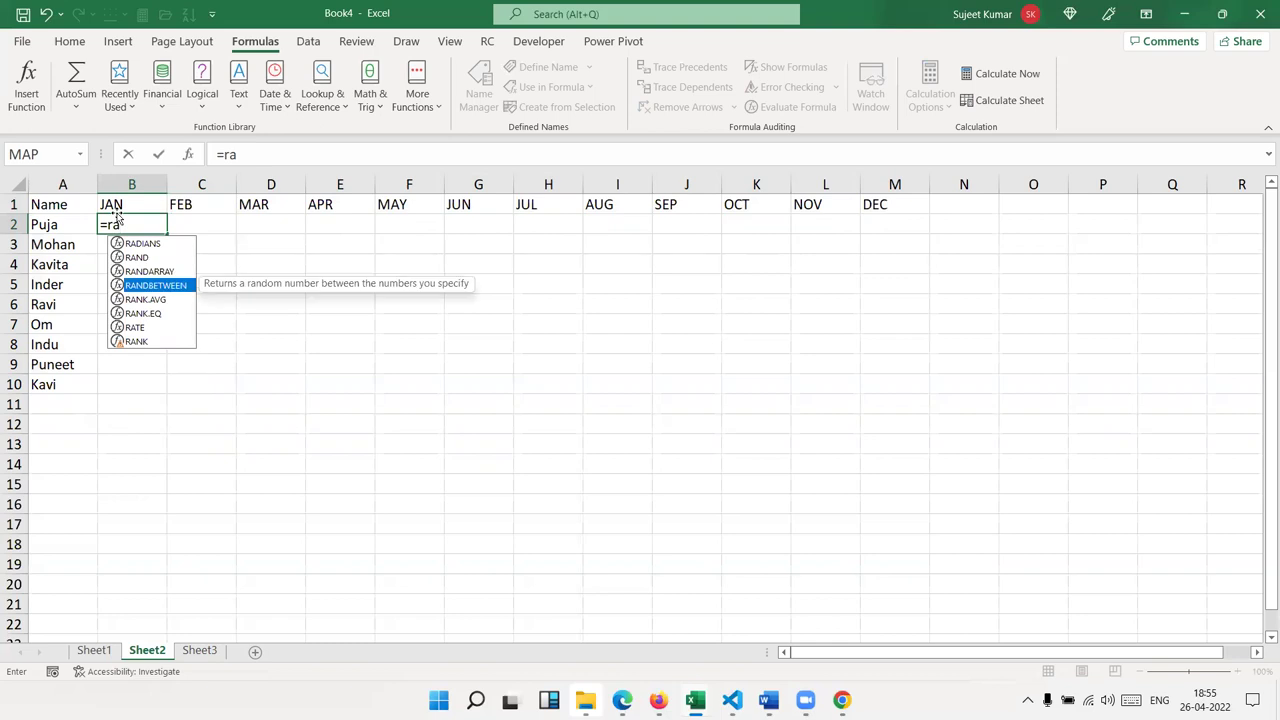
{"action": "key", "text": "Tab"}
{"action": "type", "text": "10,90"}
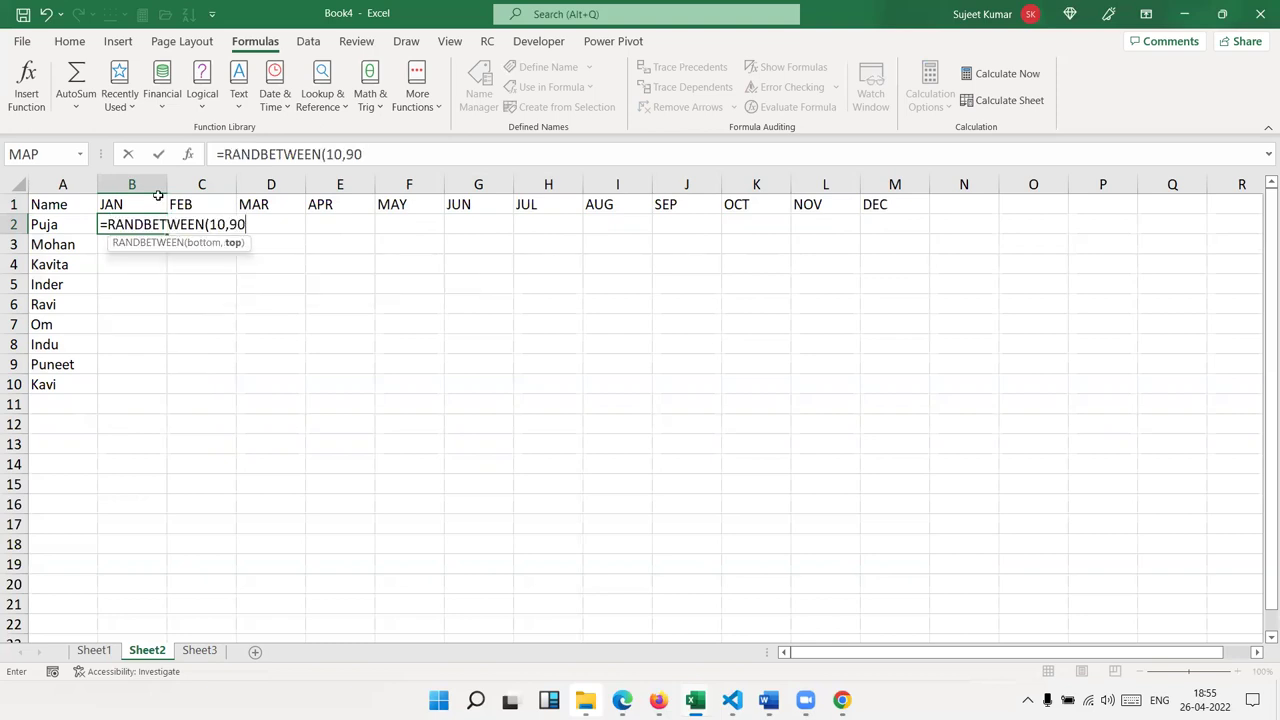
{"action": "key", "text": "Return"}
{"action": "mouse_move", "coordinate": [152, 227]}
{"action": "left_mouse_down"}
{"action": "mouse_move", "coordinate": [838, 425]}
{"action": "mouse_move", "coordinate": [877, 384]}
{"action": "left_mouse_up"}
{"action": "key", "text": "F2"}
{"action": "key", "text": "ctrl+Return"}
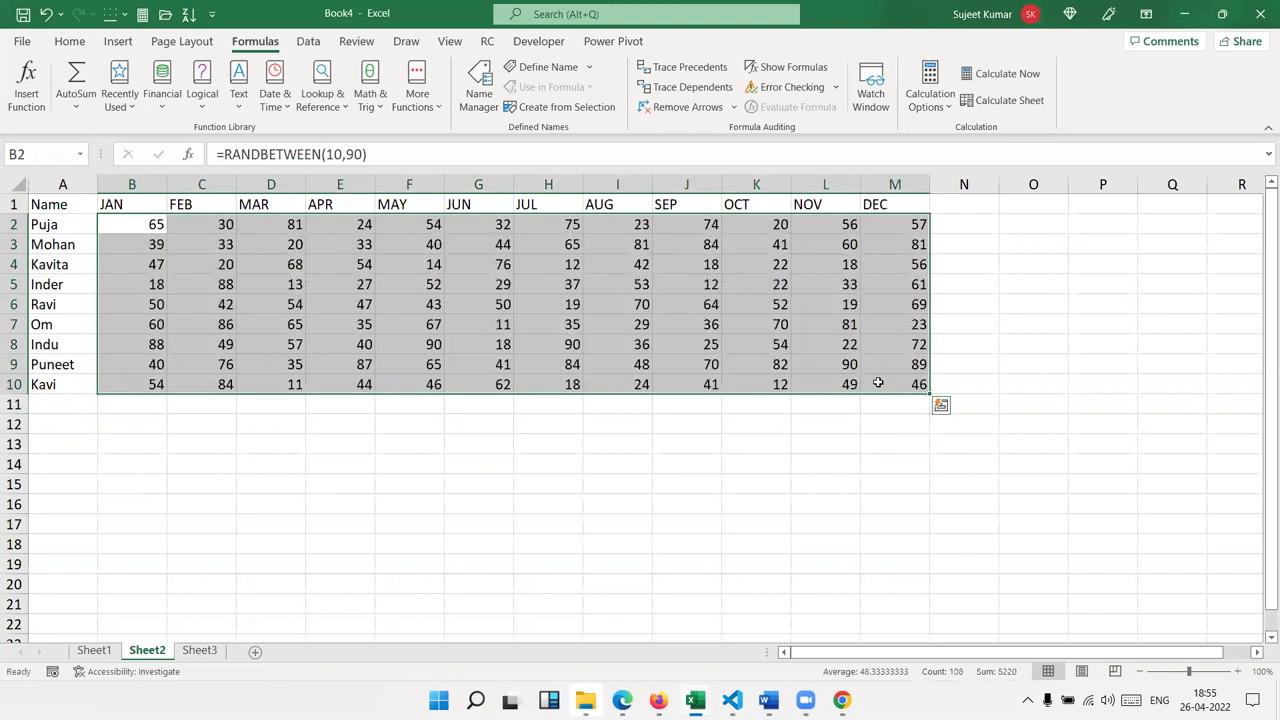
- Copy B2:M10 and paste it back as plain values
{"action": "key", "text": "ctrl+c"}
{"action": "left_click", "coordinate": [70, 41]}
{"action": "left_click", "coordinate": [24, 105]}
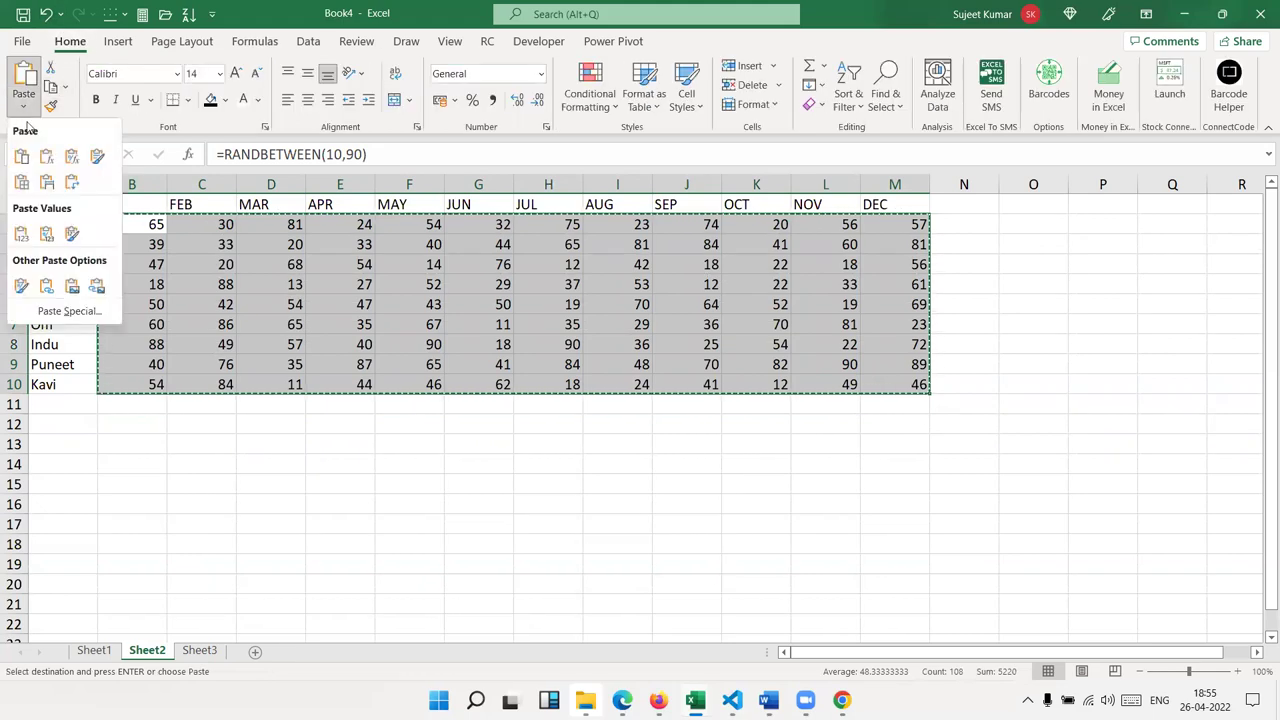
{"action": "left_click", "coordinate": [20, 238]}
{"action": "key", "text": "Escape"}
- Enter the first name from the list in A15
{"action": "left_click", "coordinate": [57, 485]}
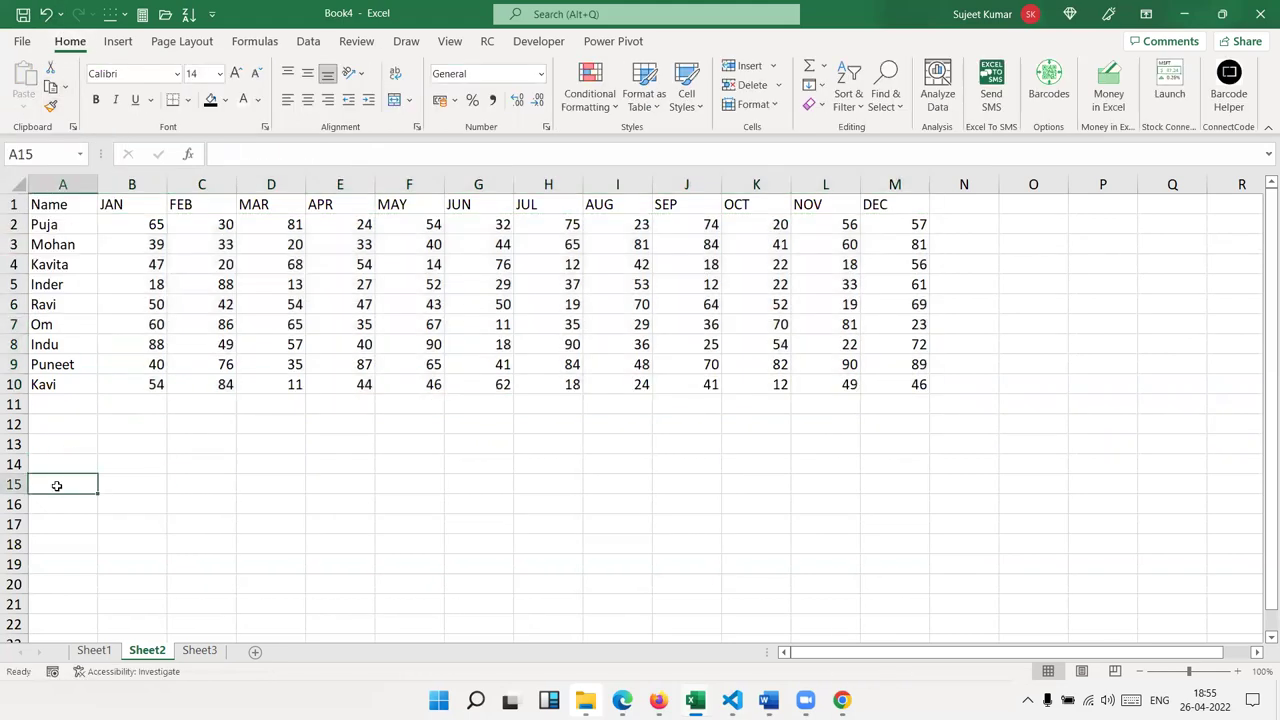
{"action": "type", "text": "Puja"}
{"action": "key", "text": "Up"}
{"action": "key", "text": "Right"}
- Enter the label Q in A14 and quarter number 1 in B14
{"action": "key", "text": "Left"}
{"action": "type", "text": "Q"}
{"action": "key", "text": "Right"}
{"action": "type", "text": "1"}
{"action": "key", "text": "Return"}
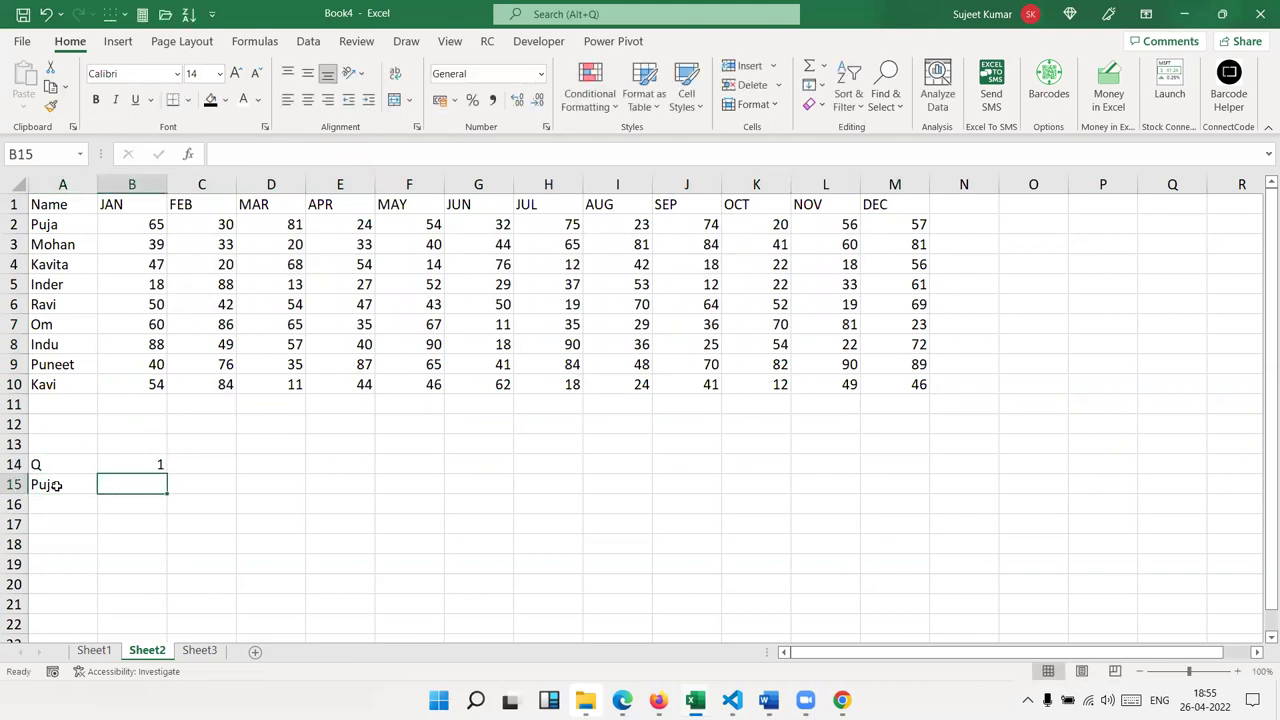
- Try quarter numbers 2 and 3 in B14, reset it to 1, and highlight months B1:D1
{"action": "key", "text": "Up"}
{"action": "type", "text": "2"}
{"action": "key", "text": "Return"}
{"action": "key", "text": "Up"}
{"action": "type", "text": "3"}
{"action": "key", "text": "Return"}
{"action": "key", "text": "Up"}
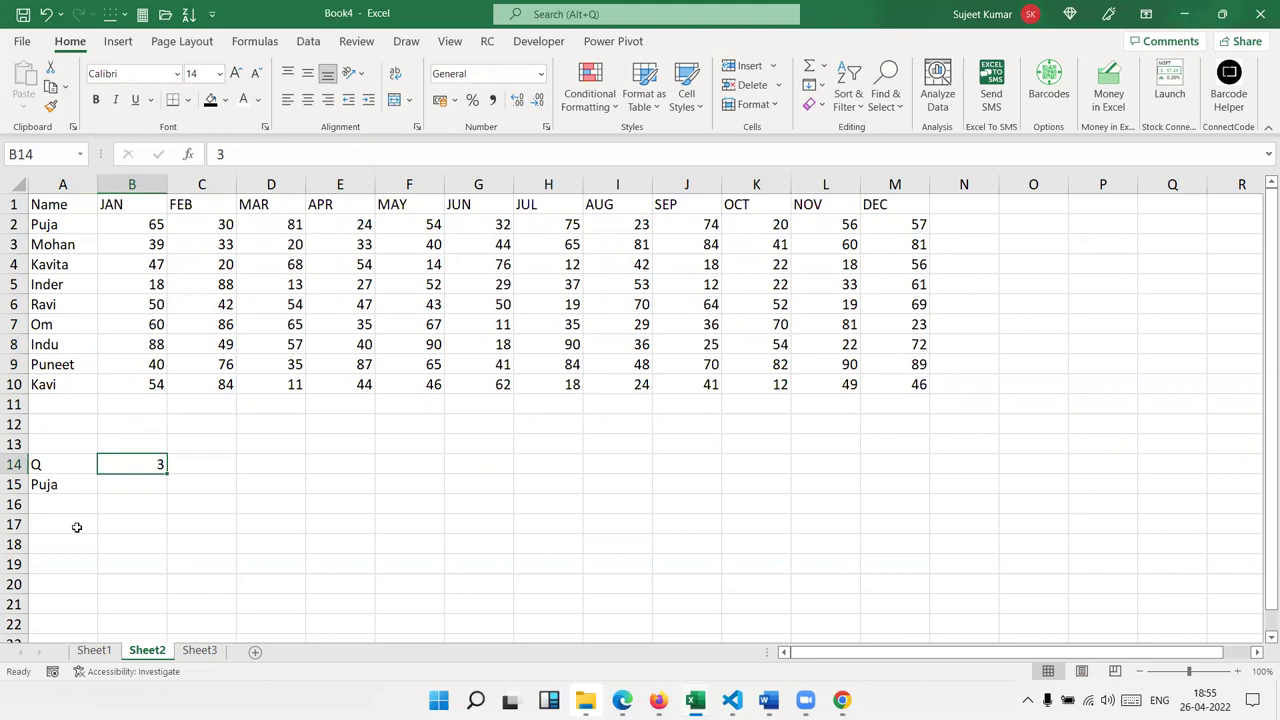
{"action": "type", "text": "1"}
{"action": "left_click", "coordinate": [283, 466]}
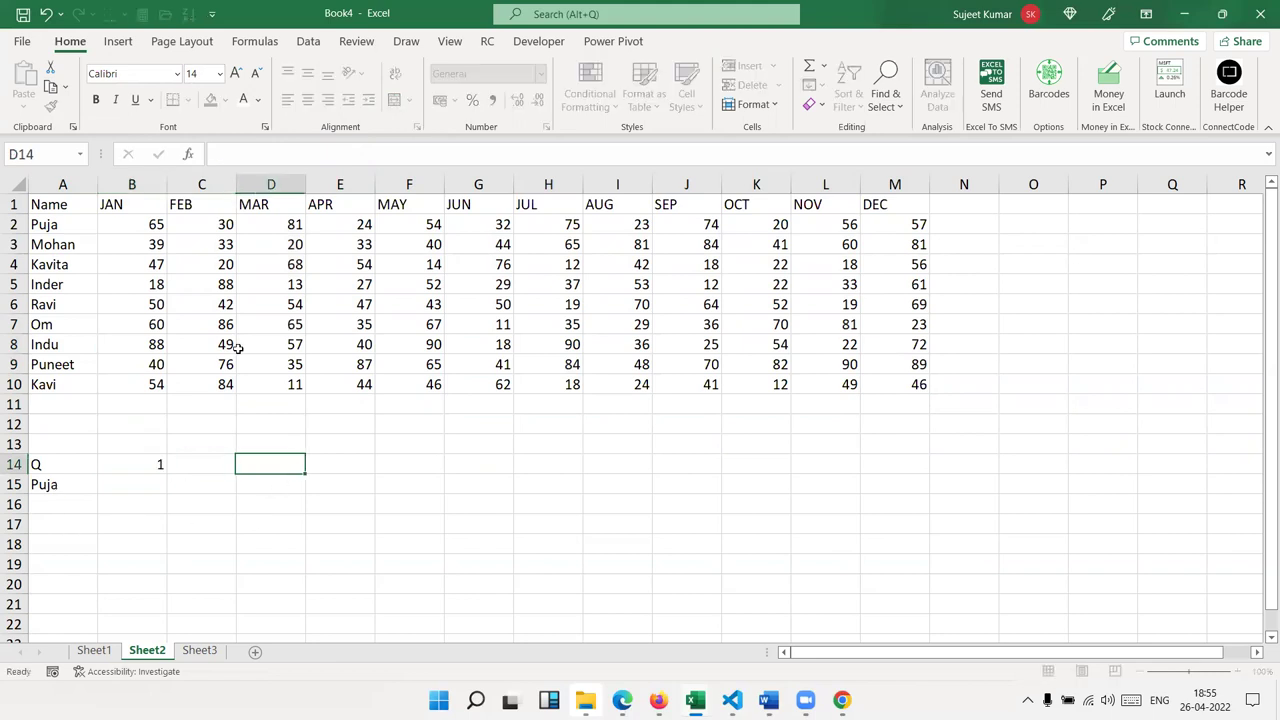
{"action": "left_click_drag", "start_coordinate": [134, 205], "coordinate": [282, 199]}
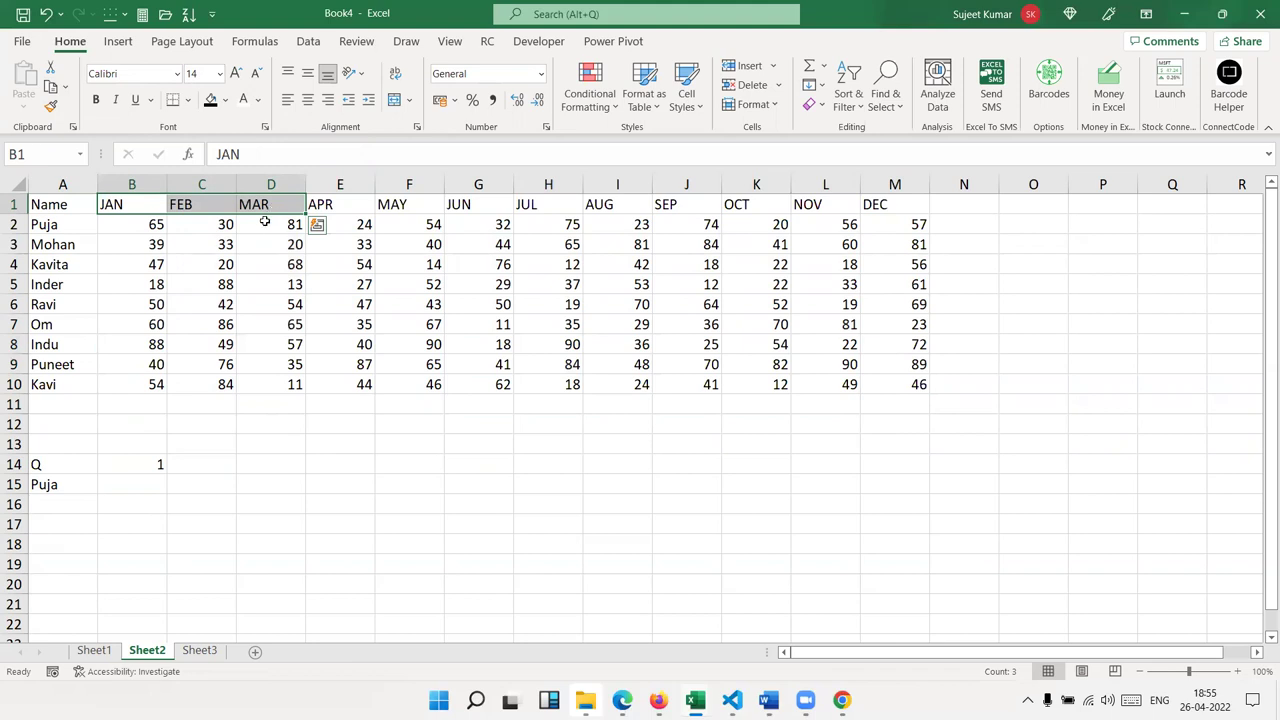
{"action": "left_click", "coordinate": [121, 469]}
{"action": "left_click", "coordinate": [207, 467]}
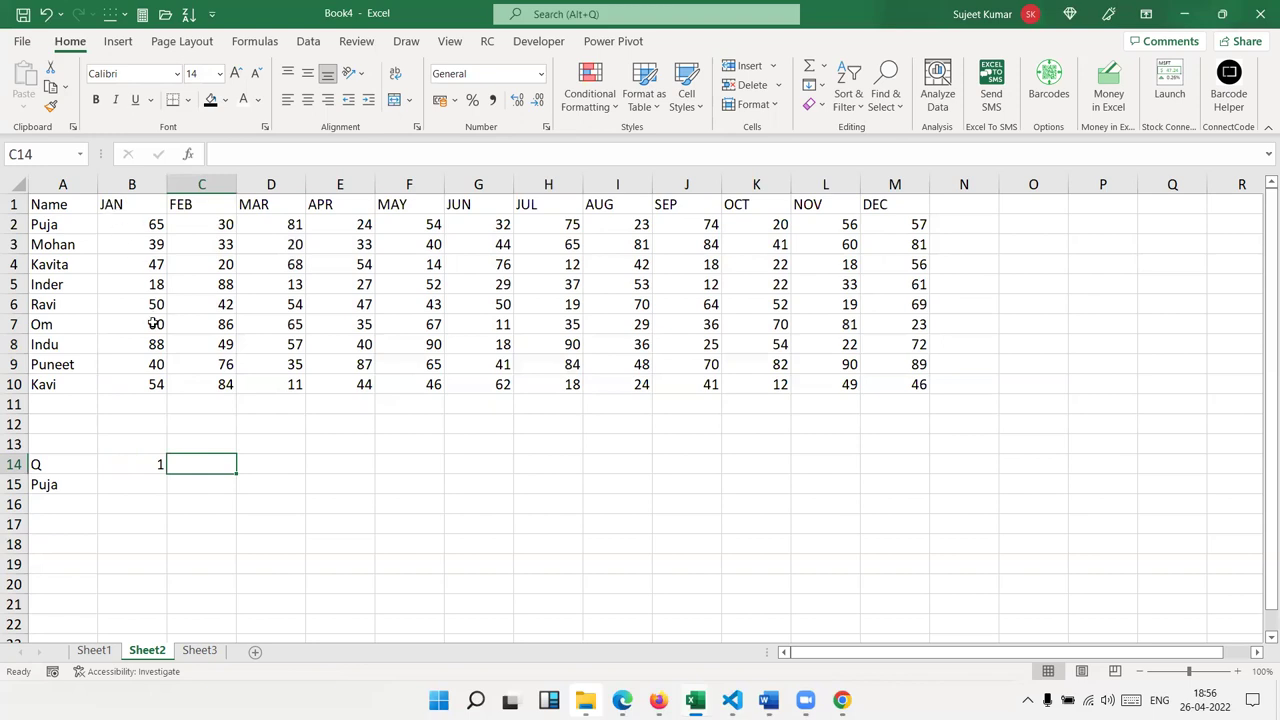
- Enter =CHOOSE(B14,"JAN","APR","JUL","OCT") in C14
{"action": "type", "text": "=cho"}
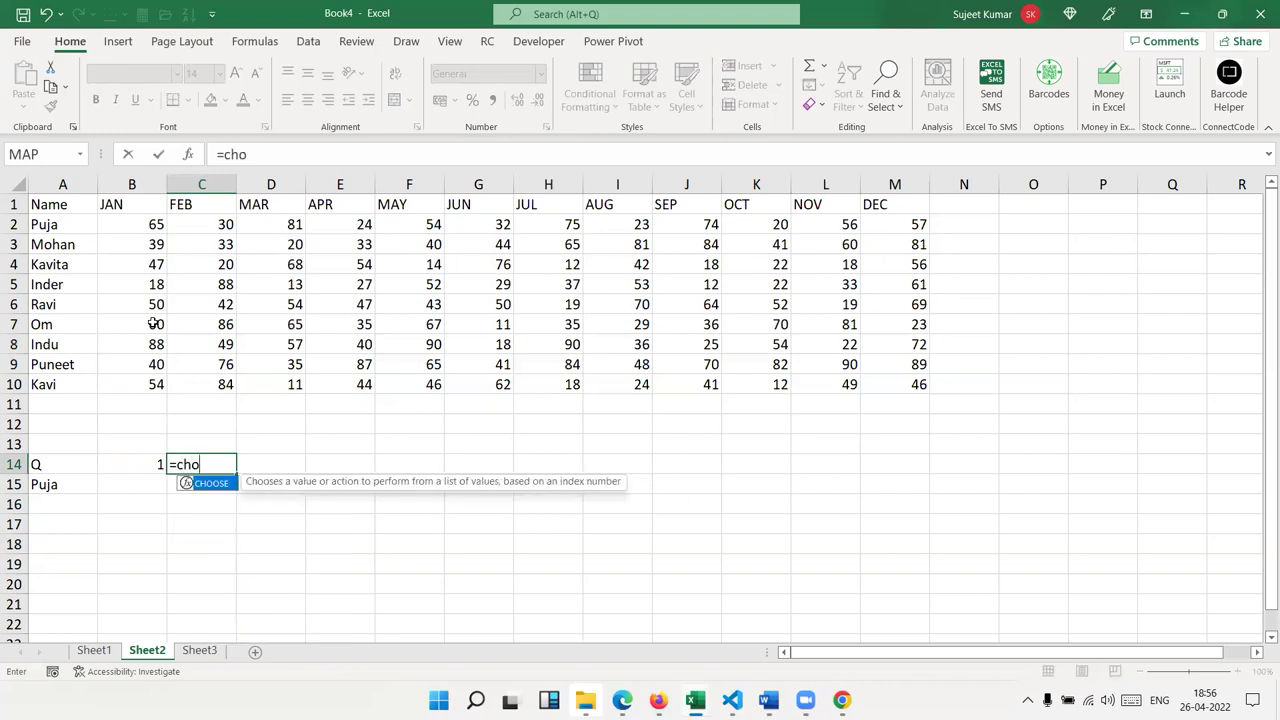
{"action": "key", "text": "Tab"}
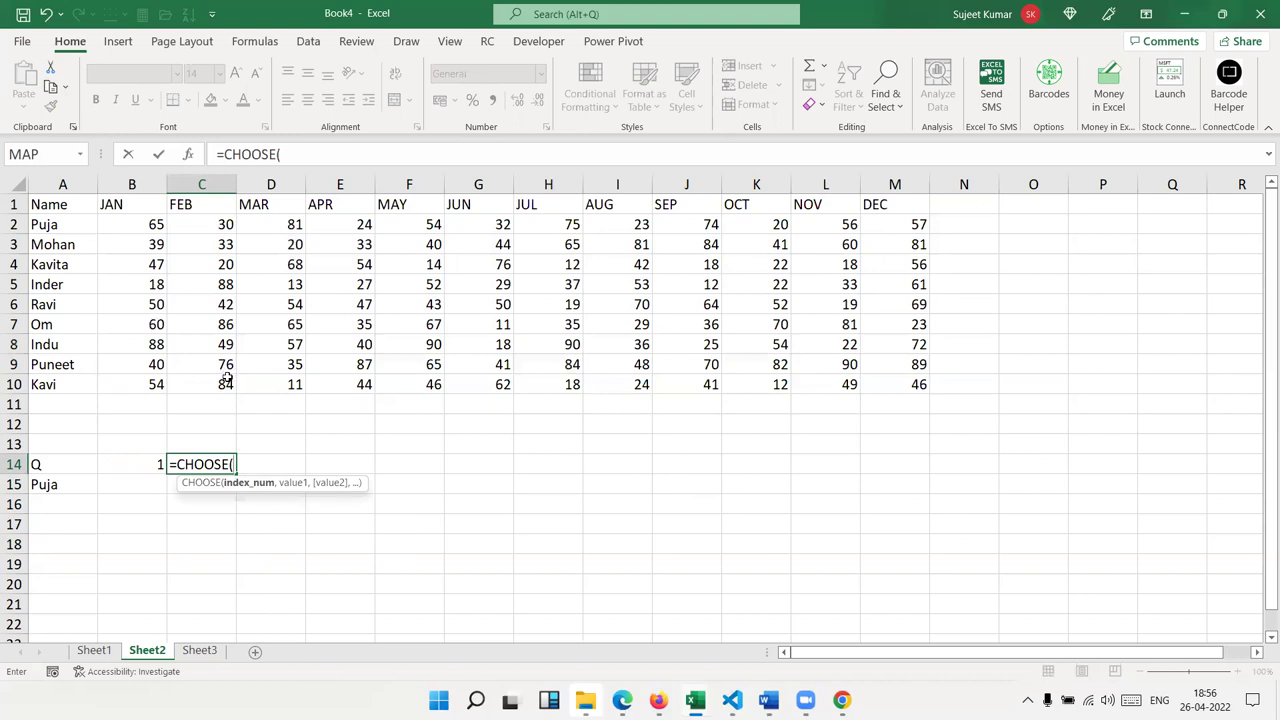
{"action": "left_click", "coordinate": [135, 467]}
{"action": "type", "text": ",\"JAN\",\"FEB\",\"MAR\",\""}
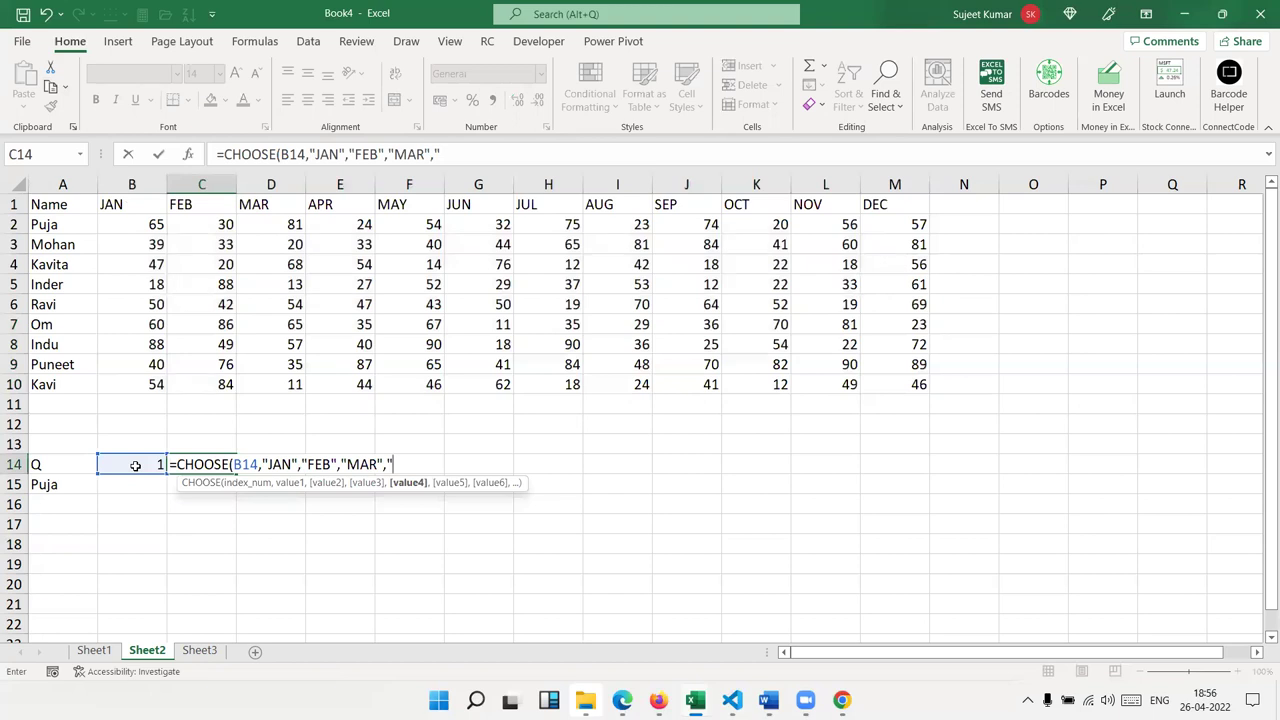
{"action": "key", "text": "BackSpace"}
{"action": "key", "text": "BackSpace"}
{"action": "key", "text": "BackSpace"}
{"action": "key", "text": "BackSpace"}
{"action": "key", "text": "BackSpace"}
{"action": "key", "text": "BackSpace"}
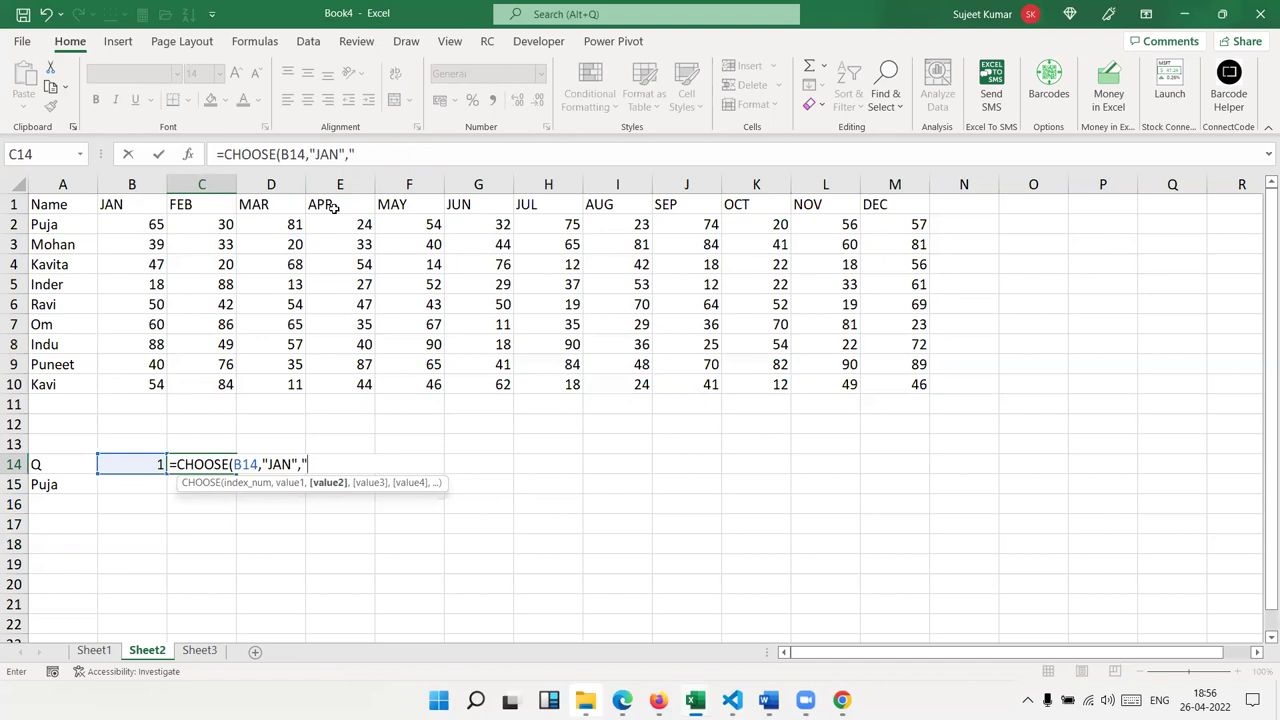
{"action": "type", "text": "APR\""}
{"action": "type", "text": ","}
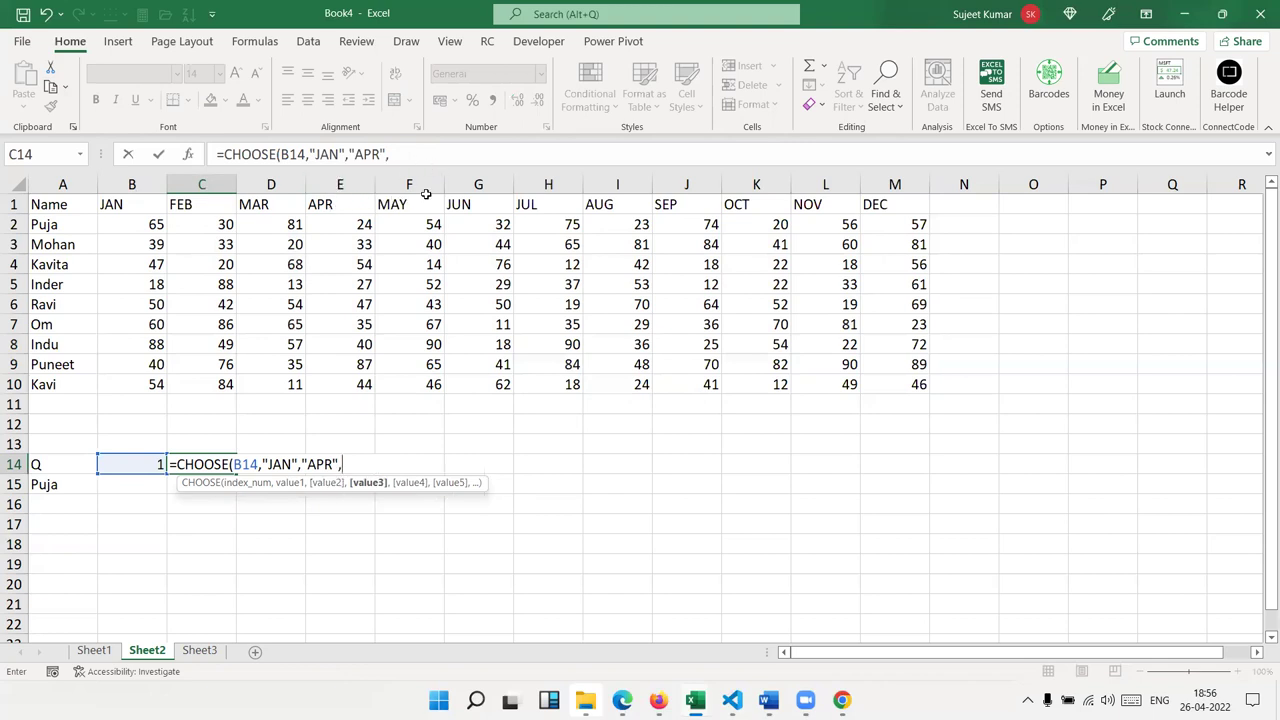
{"action": "type", "text": "\"JUL\","}
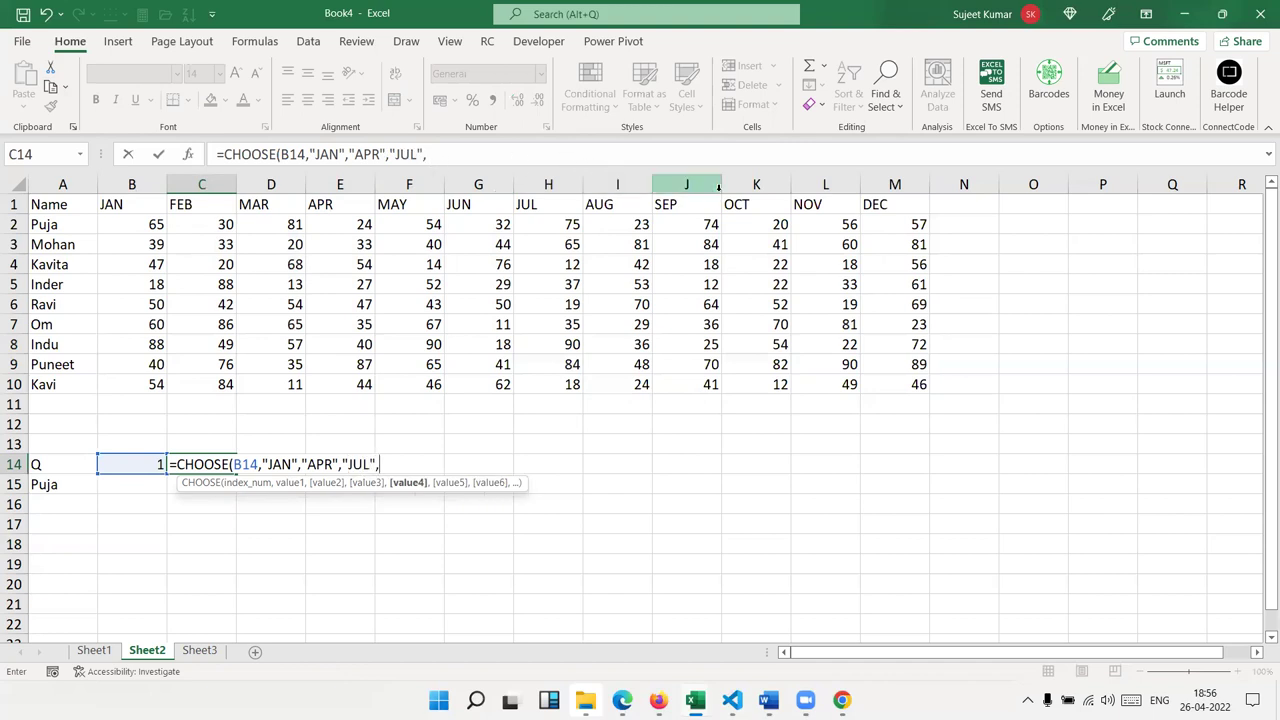
{"action": "type", "text": "\"OC"}
{"action": "type", "text": "T"}
{"action": "key", "text": "Return"}
- Change the quarter number in B14 to 2 so C14 shows APR
{"action": "key", "text": "Up"}
{"action": "key", "text": "Left"}
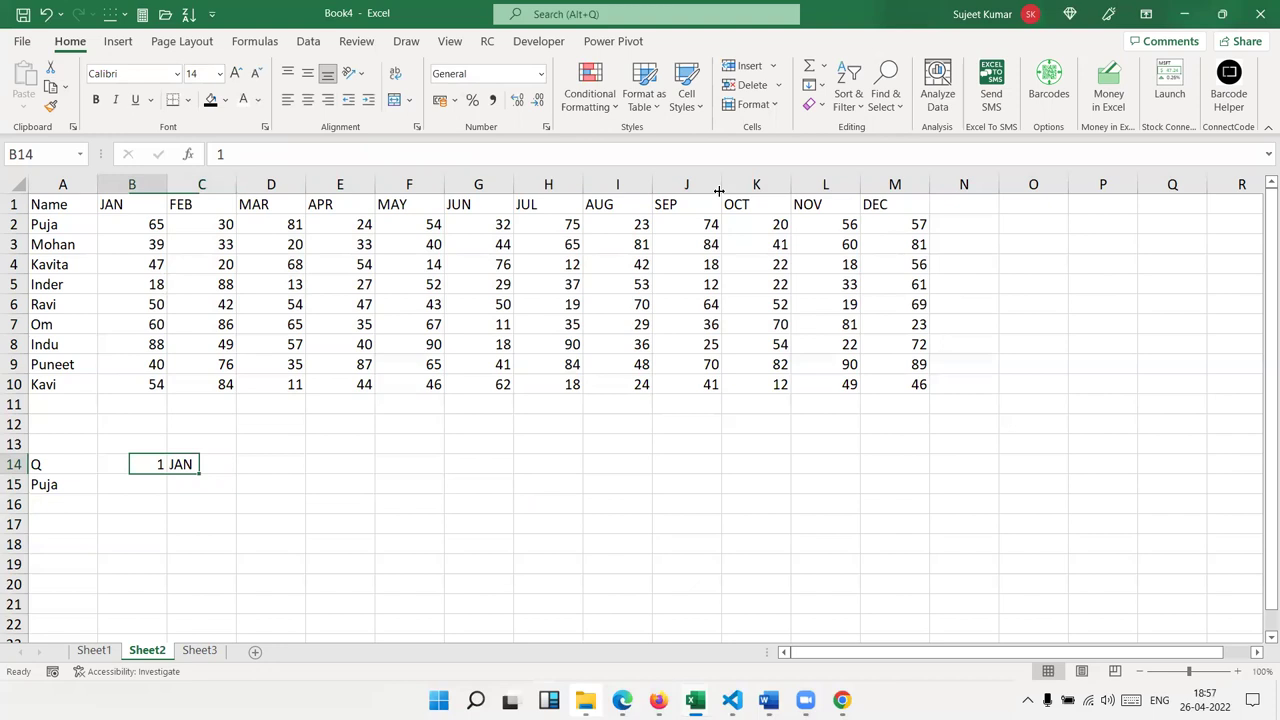
{"action": "type", "text": "2"}
{"action": "key", "text": "Return"}
{"action": "key", "text": "Up"}
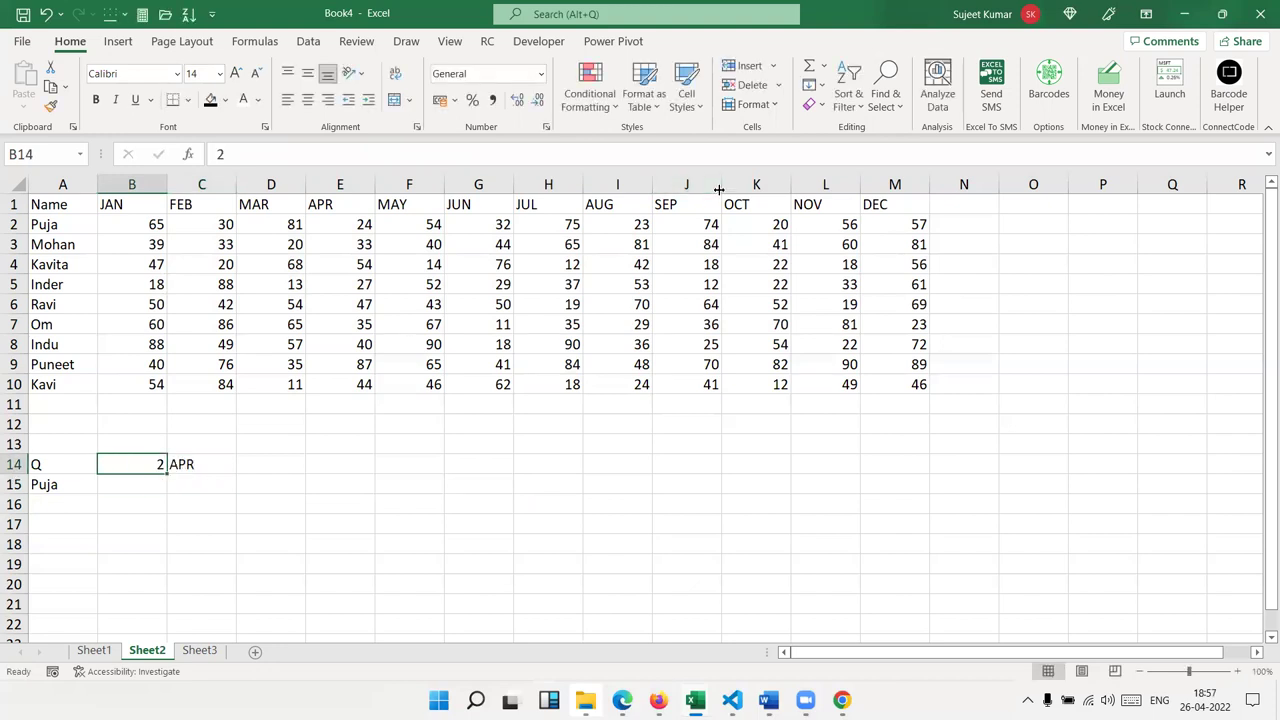
- Review the JAN, APR and JUL choices inside the C14 CHOOSE formula
{"action": "left_click", "coordinate": [215, 457]}
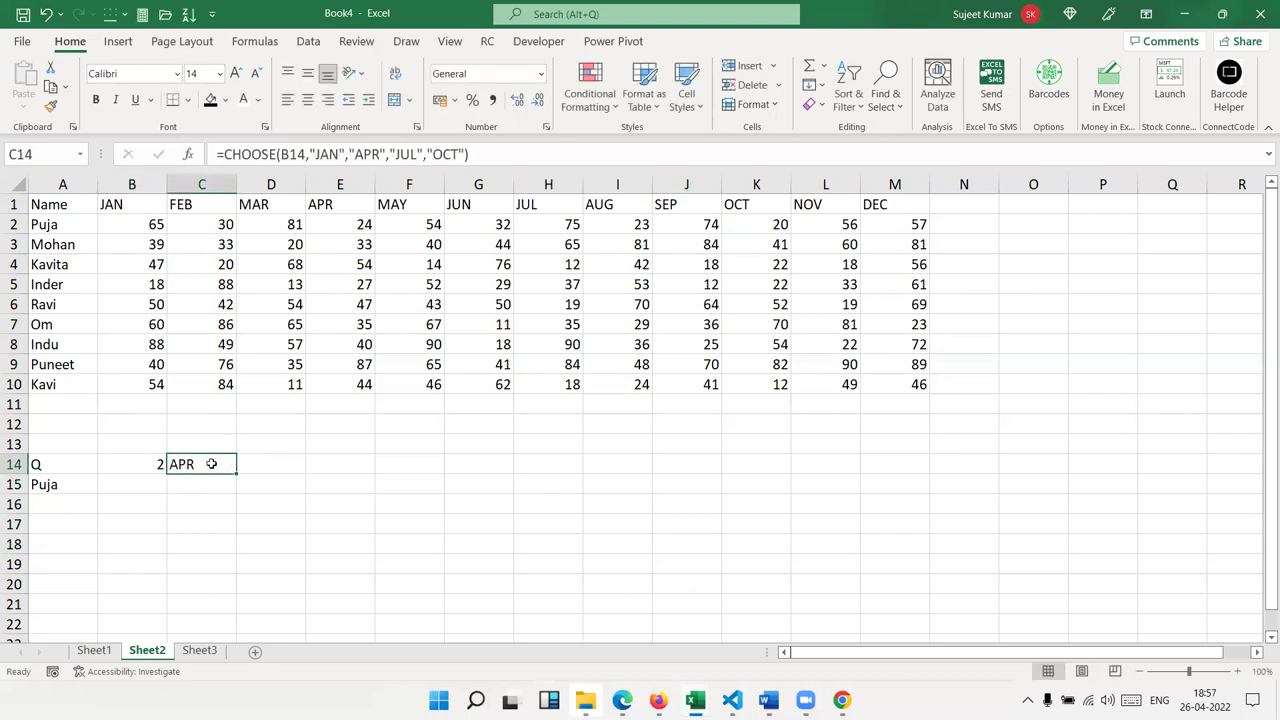
{"action": "double_click", "coordinate": [215, 460]}
{"action": "double_click", "coordinate": [270, 464]}
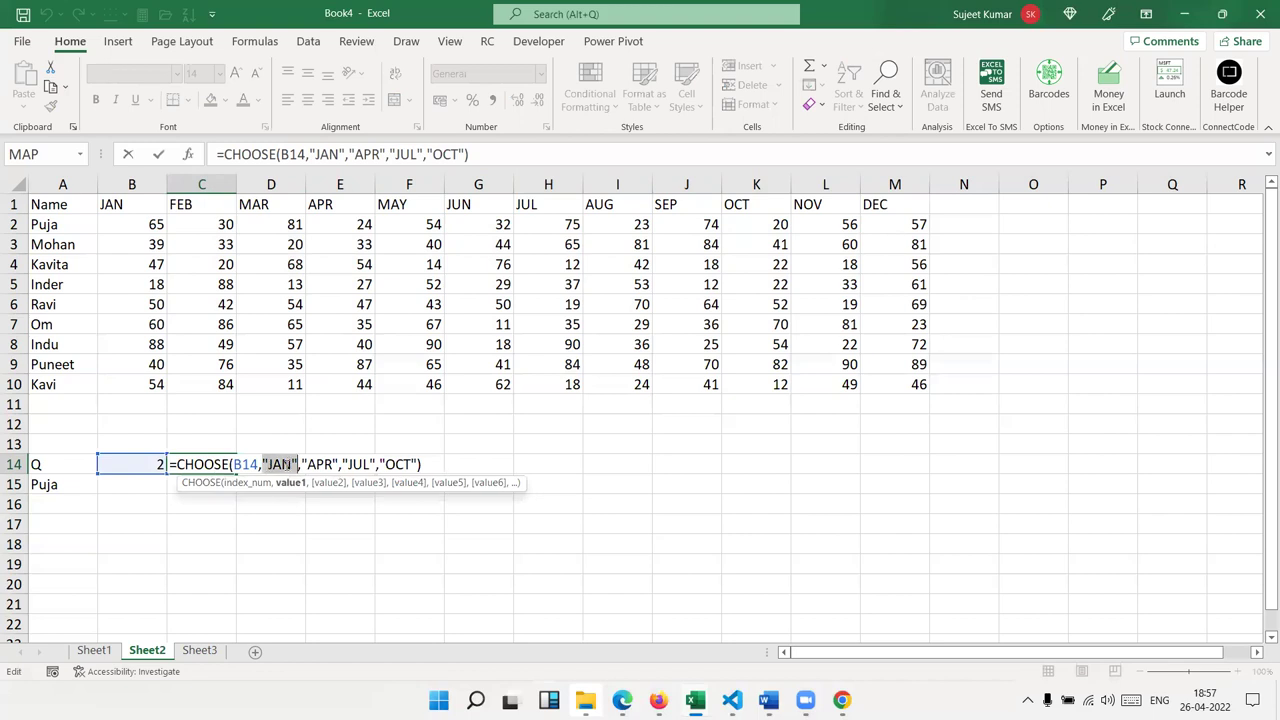
{"action": "double_click", "coordinate": [318, 464]}
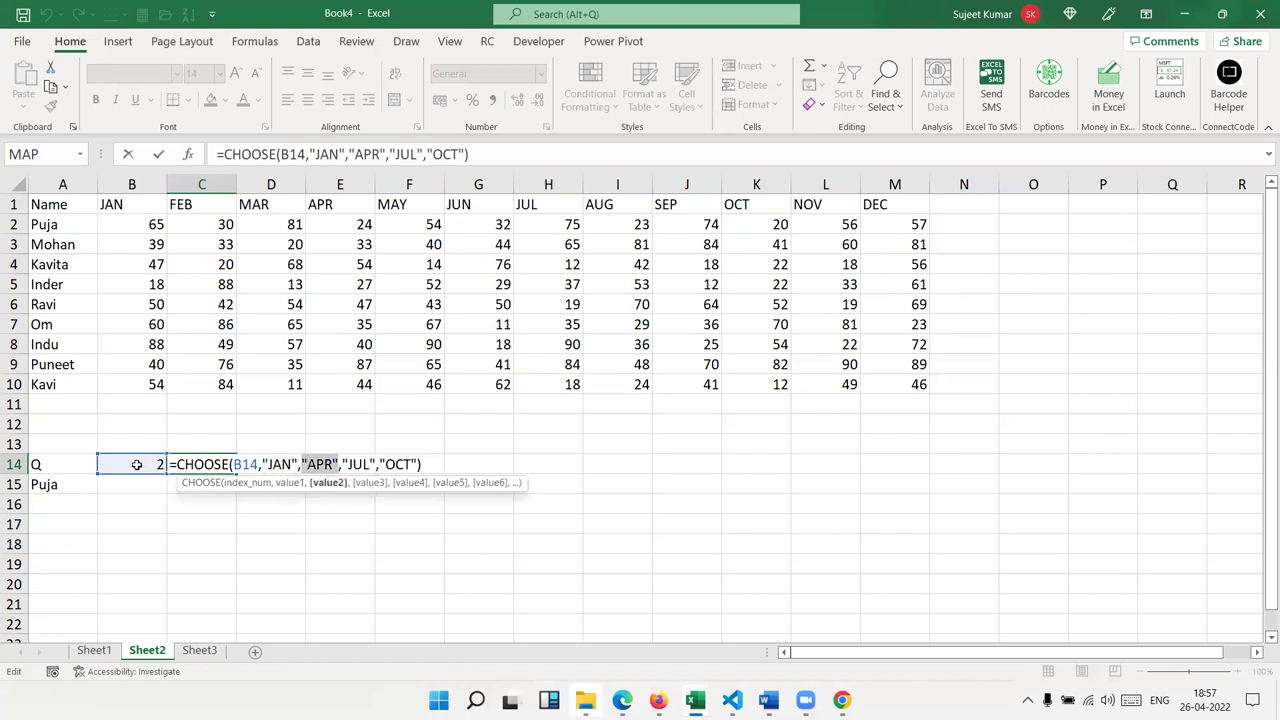
{"action": "left_click", "coordinate": [348, 464]}
{"action": "double_click", "coordinate": [350, 464]}
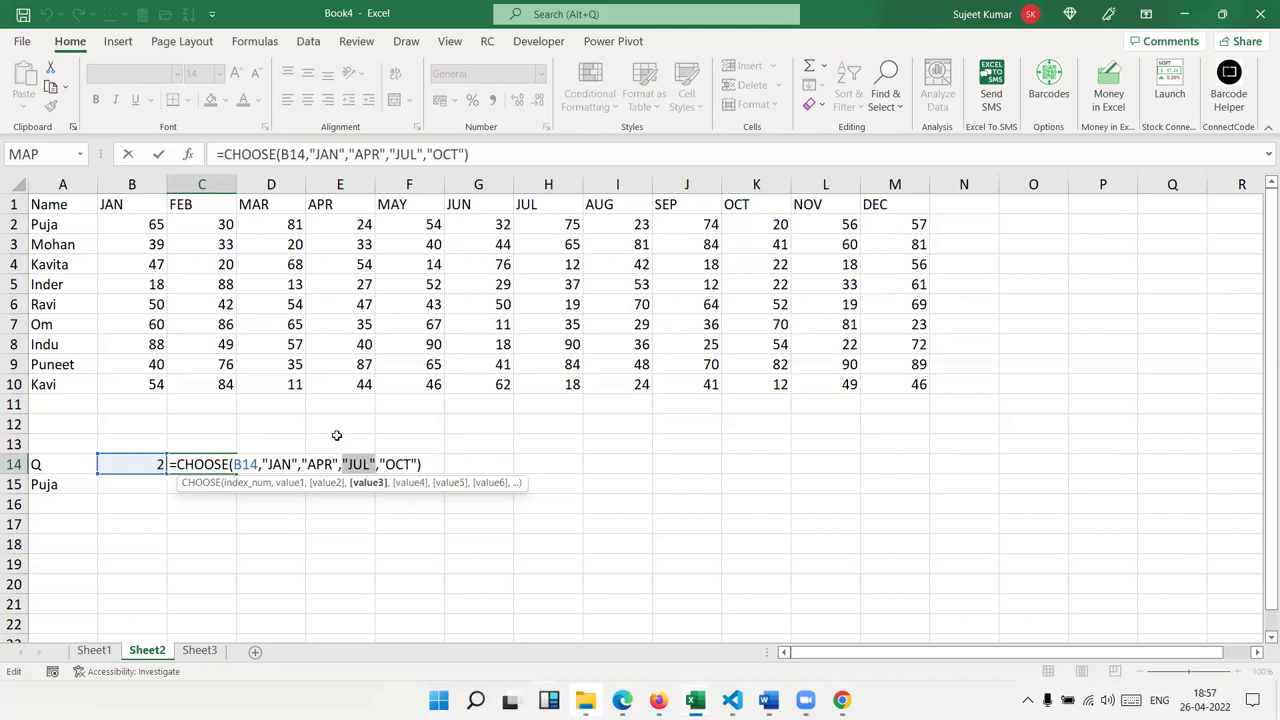
{"action": "key", "text": "Return"}
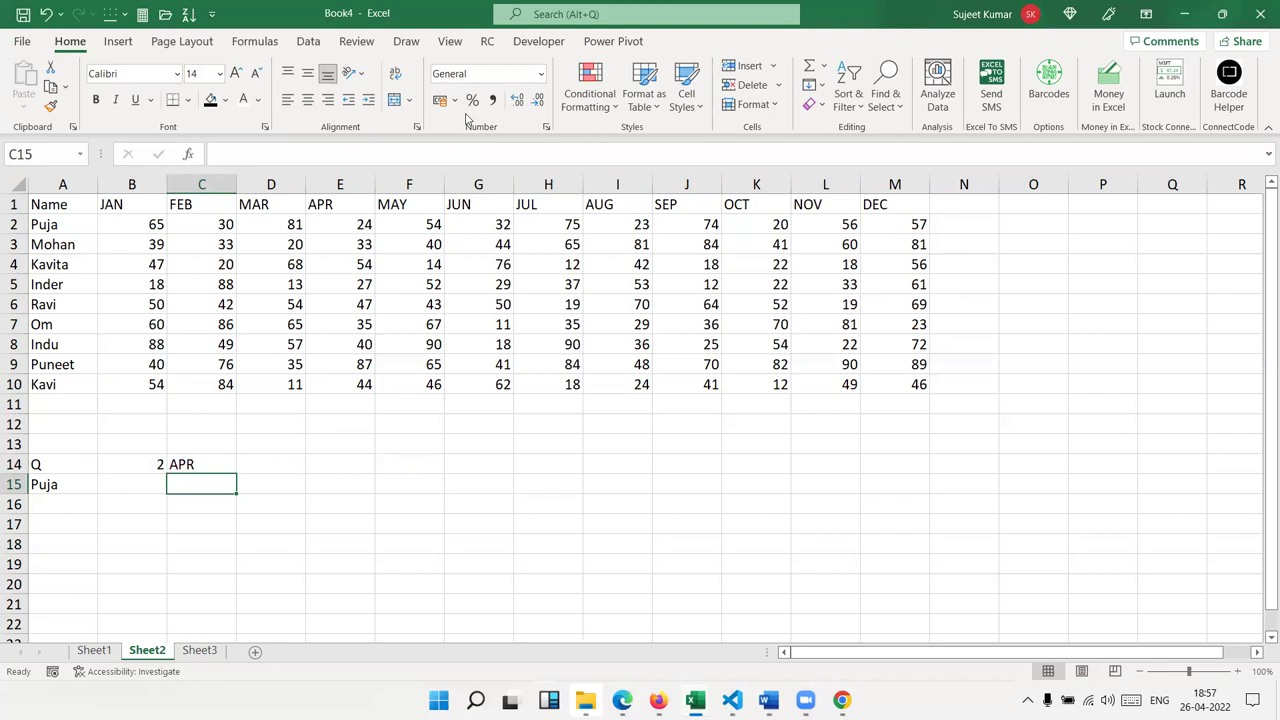
- Enter =MATCH(C14,A1:M1,0) in D14 to locate APR within the month header row
{"action": "left_click", "coordinate": [244, 459]}
{"action": "type", "text": "="}
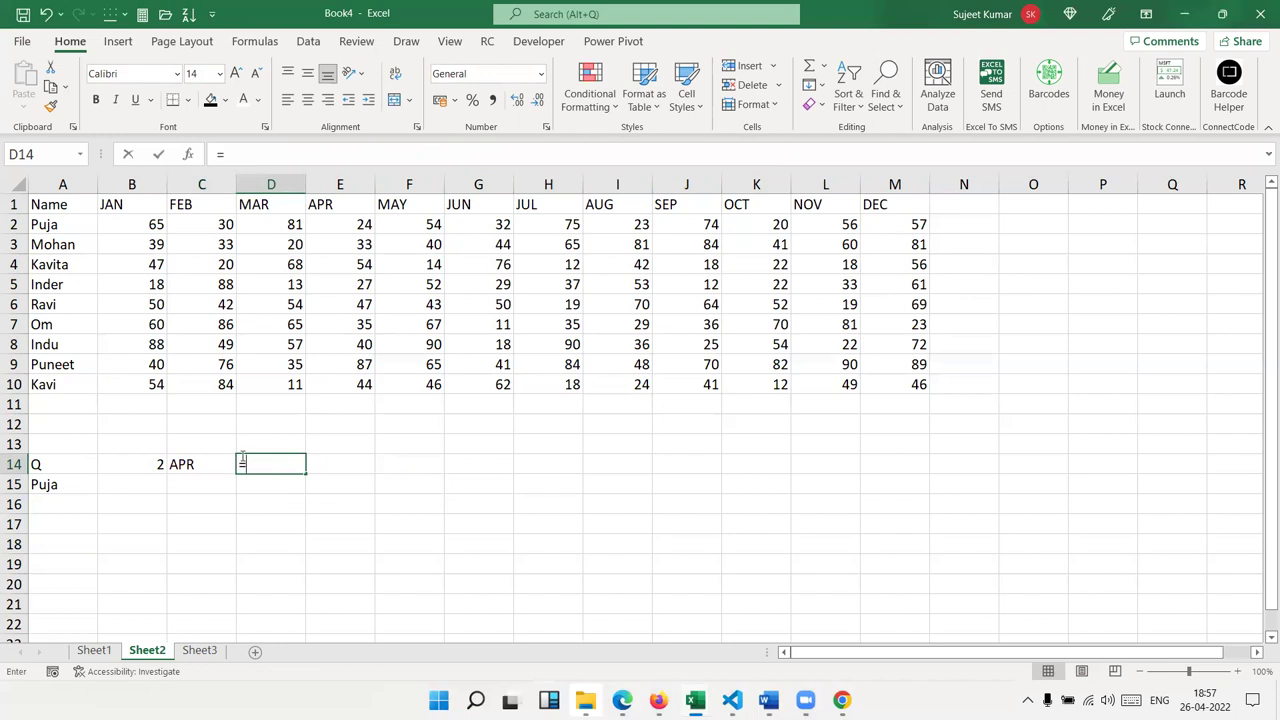
{"action": "type", "text": "mat"}
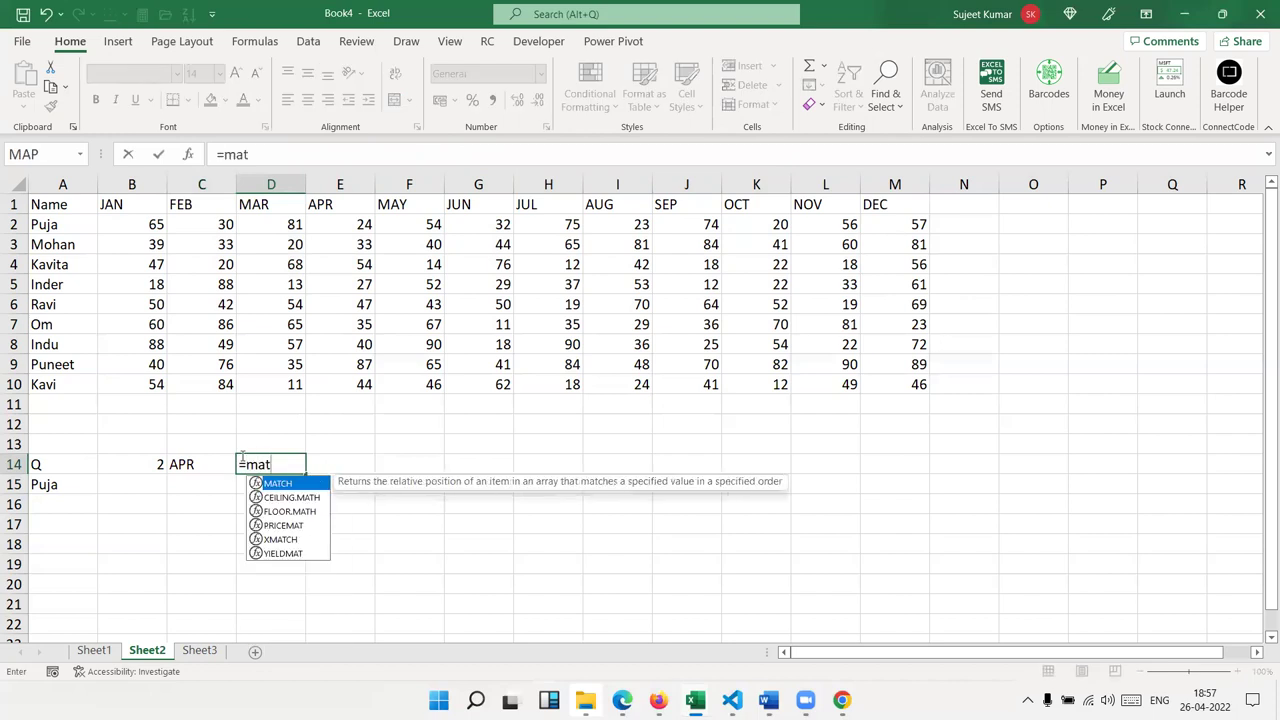
{"action": "key", "text": "Tab"}
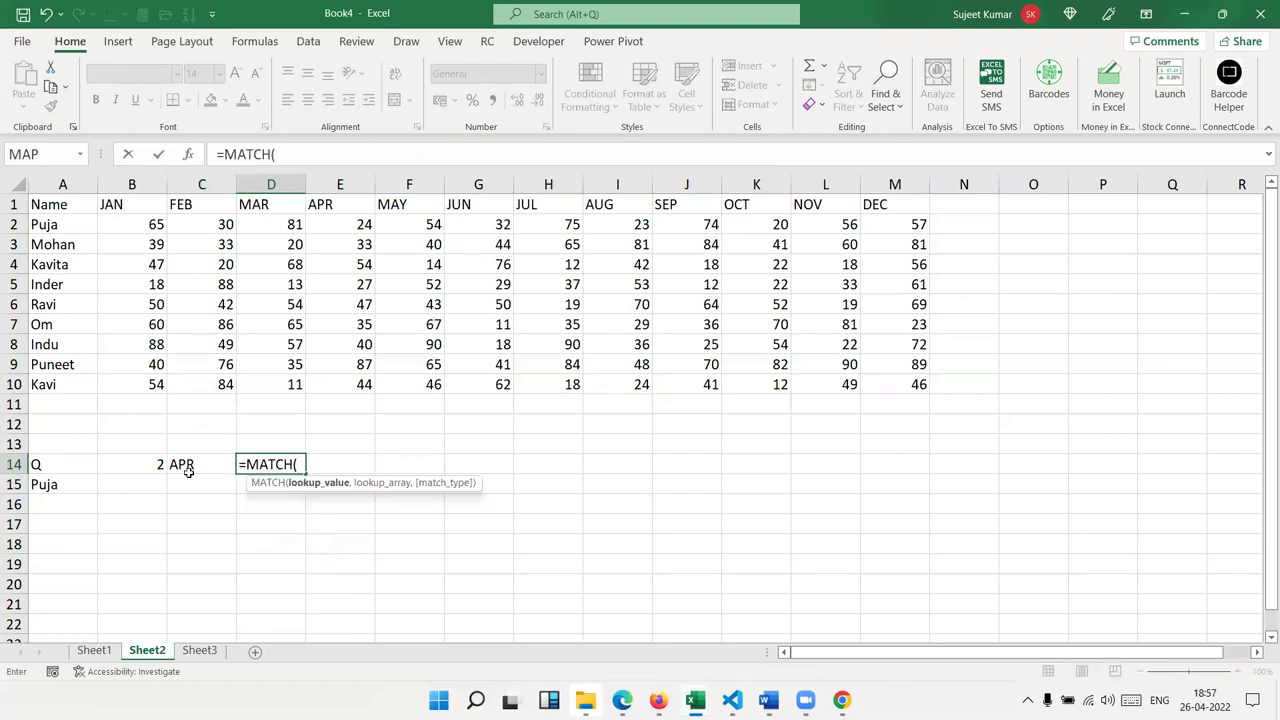
{"action": "left_click", "coordinate": [188, 465]}
{"action": "type", "text": ","}
{"action": "left_click_drag", "start_coordinate": [52, 203], "coordinate": [864, 140]}
{"action": "type", "text": ",0"}
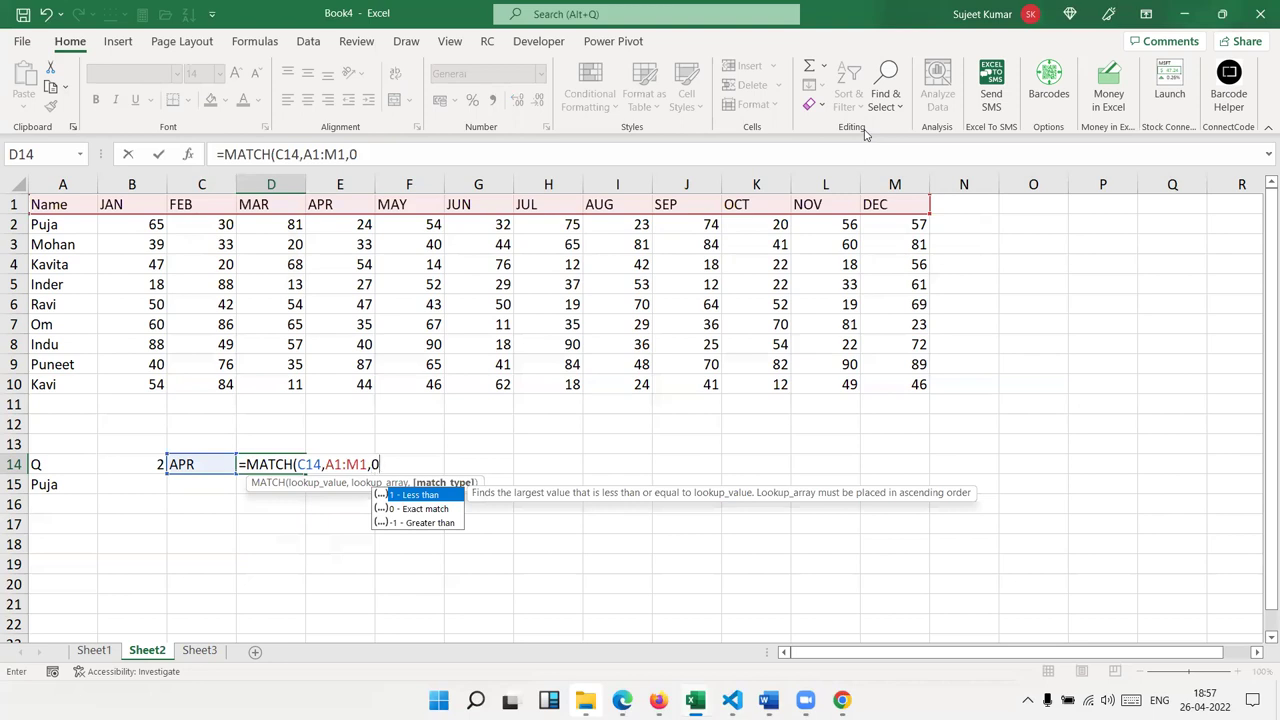
{"action": "key", "text": "Return"}
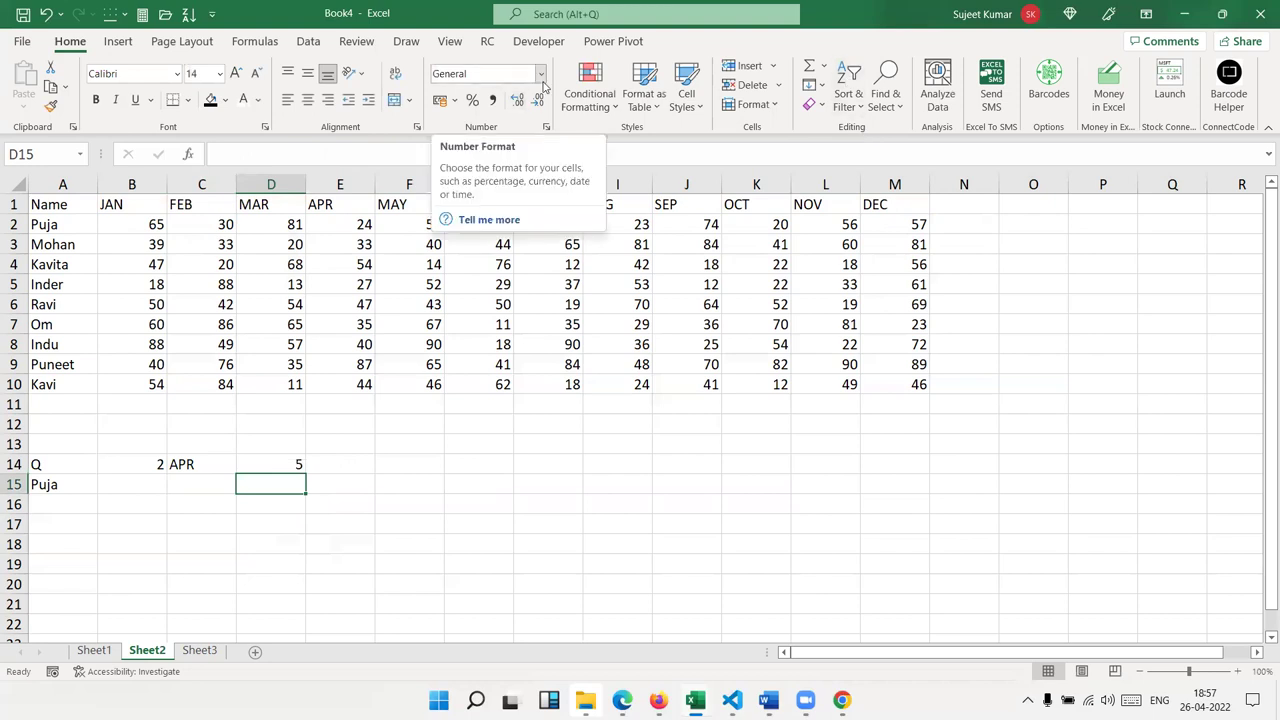
- Verify the result 5 by counting across the header cells to APR
{"action": "left_click", "coordinate": [280, 464]}
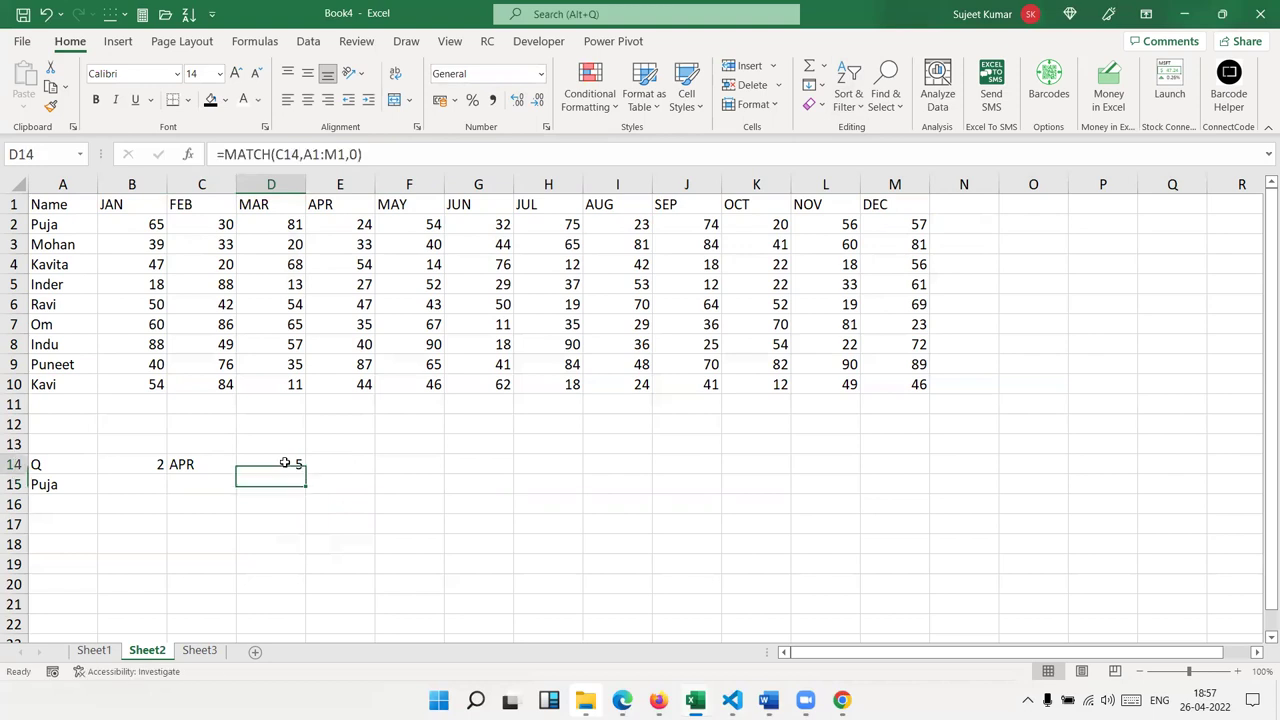
{"action": "left_click", "coordinate": [30, 202]}
{"action": "left_click", "coordinate": [124, 205]}
{"action": "left_click", "coordinate": [210, 205]}
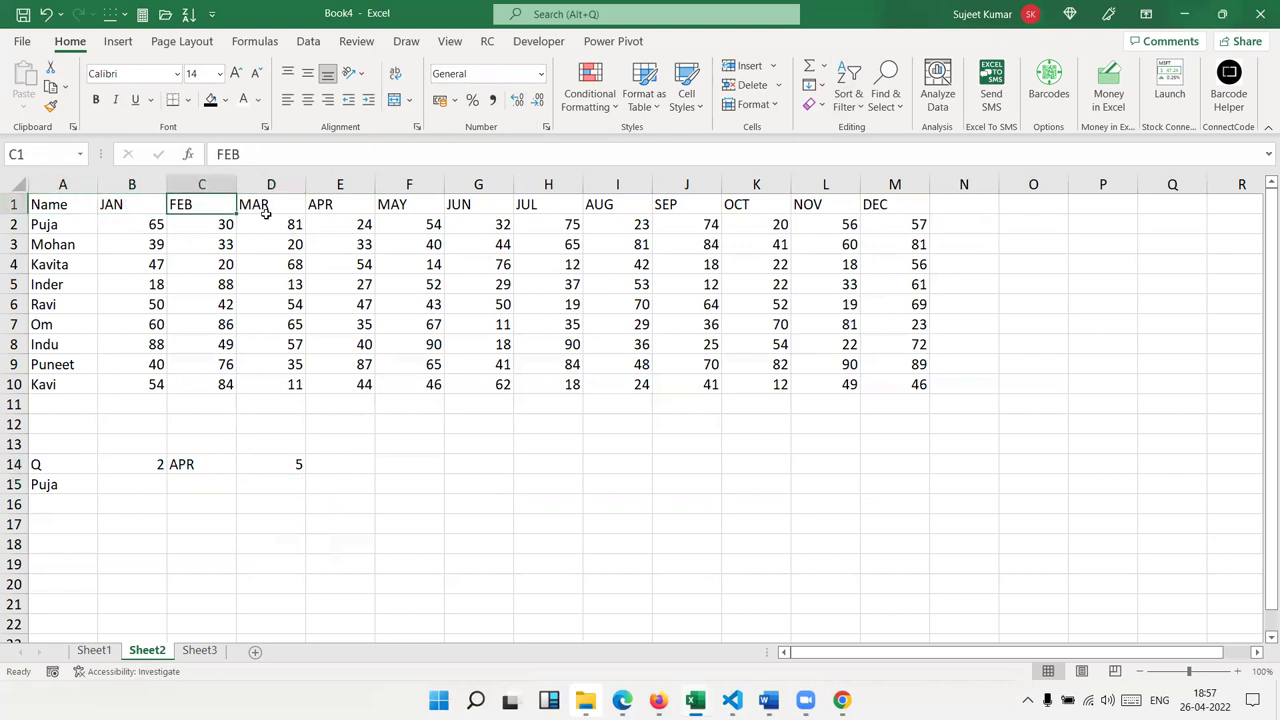
{"action": "left_click", "coordinate": [267, 207]}
{"action": "left_click", "coordinate": [325, 204]}
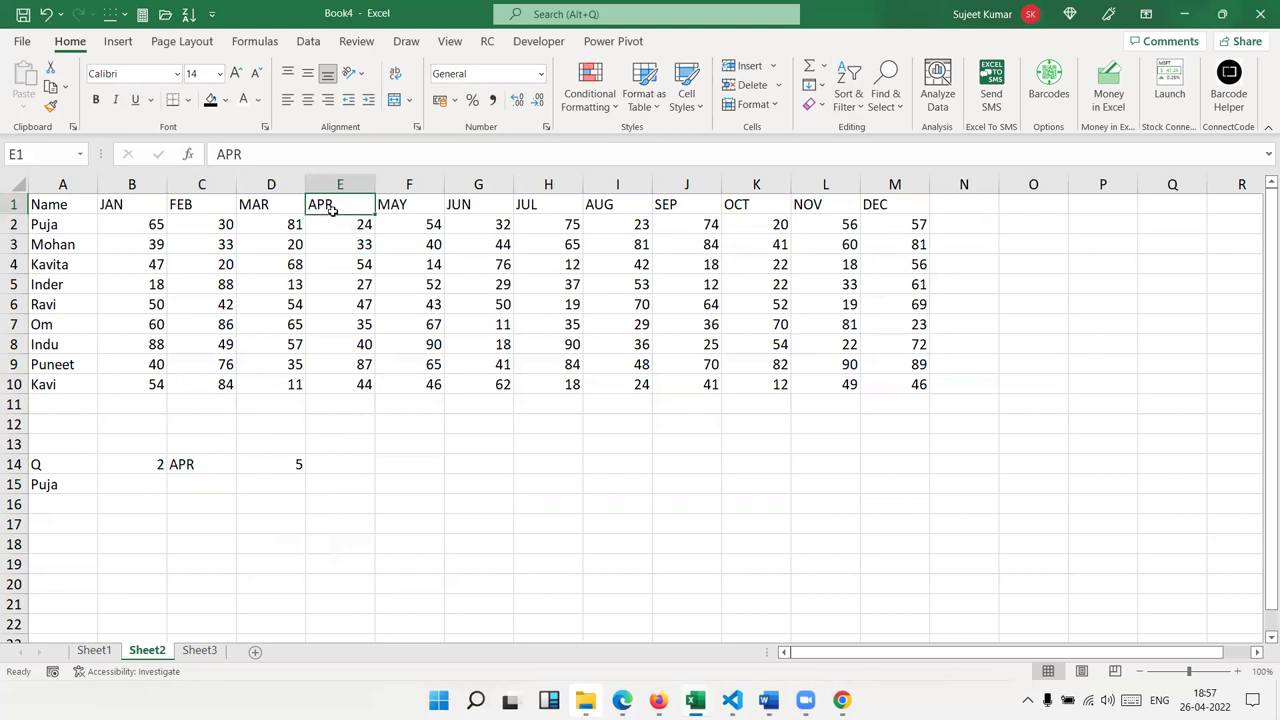
{"action": "left_click", "coordinate": [182, 494]}
- Enter =MATCH(A15,A1:A10,0) in B15 to find Puja's position in the Name column
{"action": "left_click", "coordinate": [140, 488]}
{"action": "type", "text": "="}
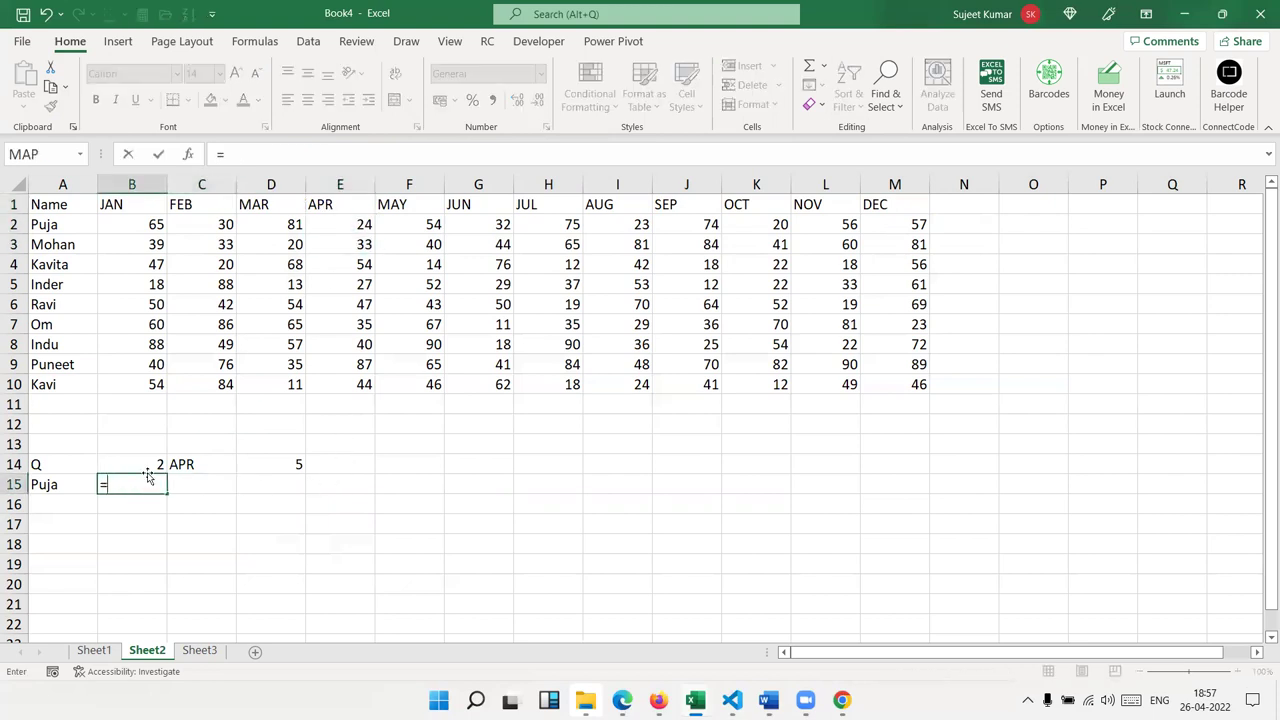
{"action": "type", "text": "mat"}
{"action": "key", "text": "Tab"}
{"action": "key", "text": "Left"}
{"action": "type", "text": ","}
{"action": "left_click", "coordinate": [70, 385]}
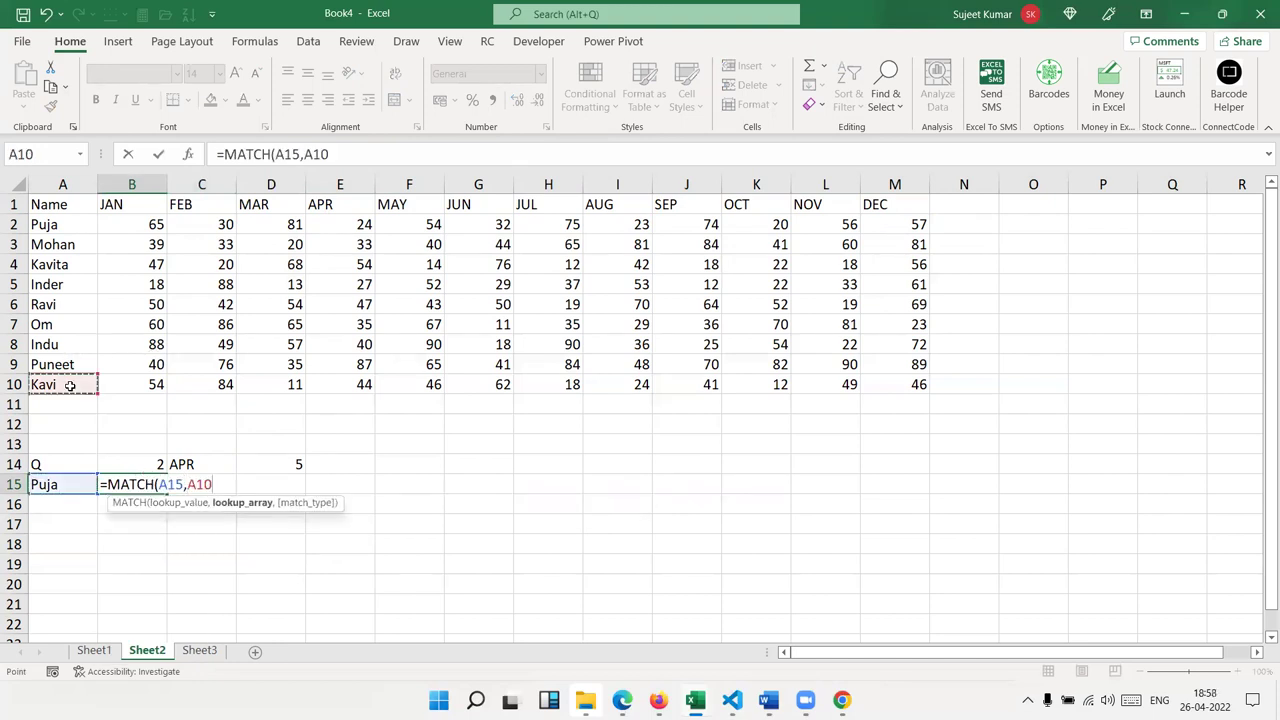
{"action": "left_click_drag", "start_coordinate": [70, 385], "coordinate": [65, 204]}
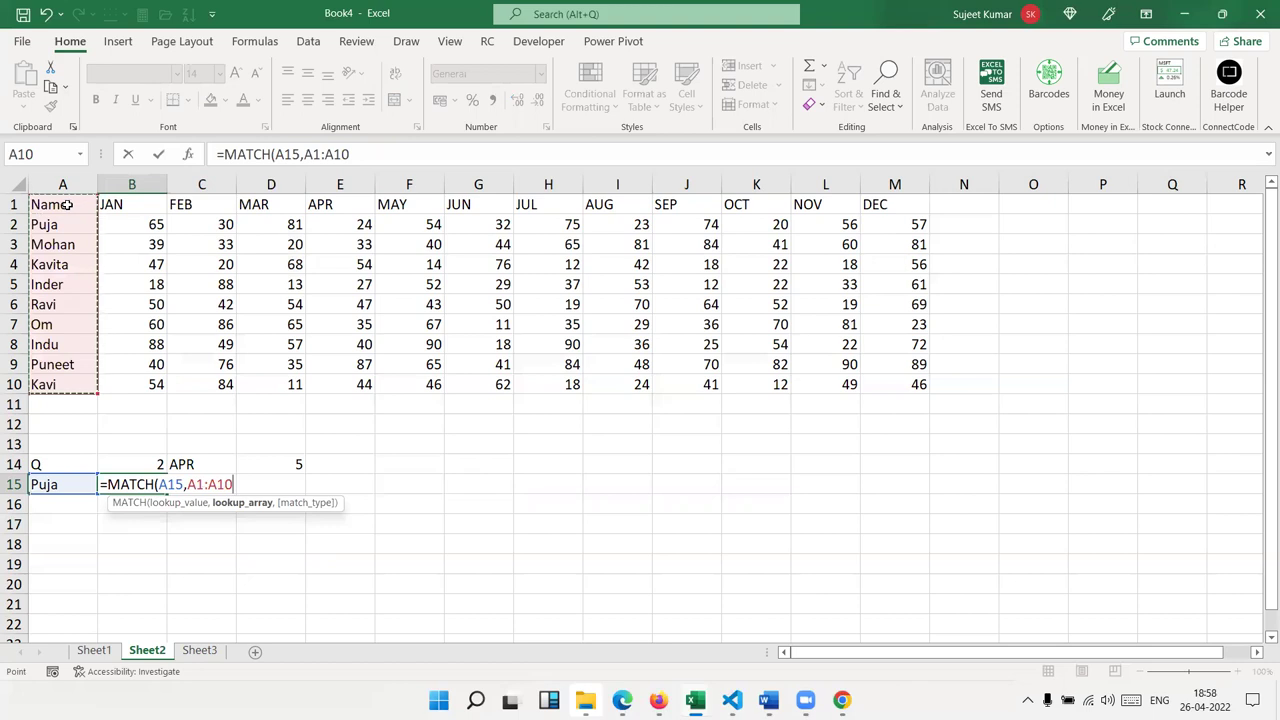
{"action": "type", "text": ",0"}
{"action": "key", "text": "Return"}
- Confirm Puja sits in row 2 by checking A2 and her April score in E2
{"action": "key", "text": "Up"}
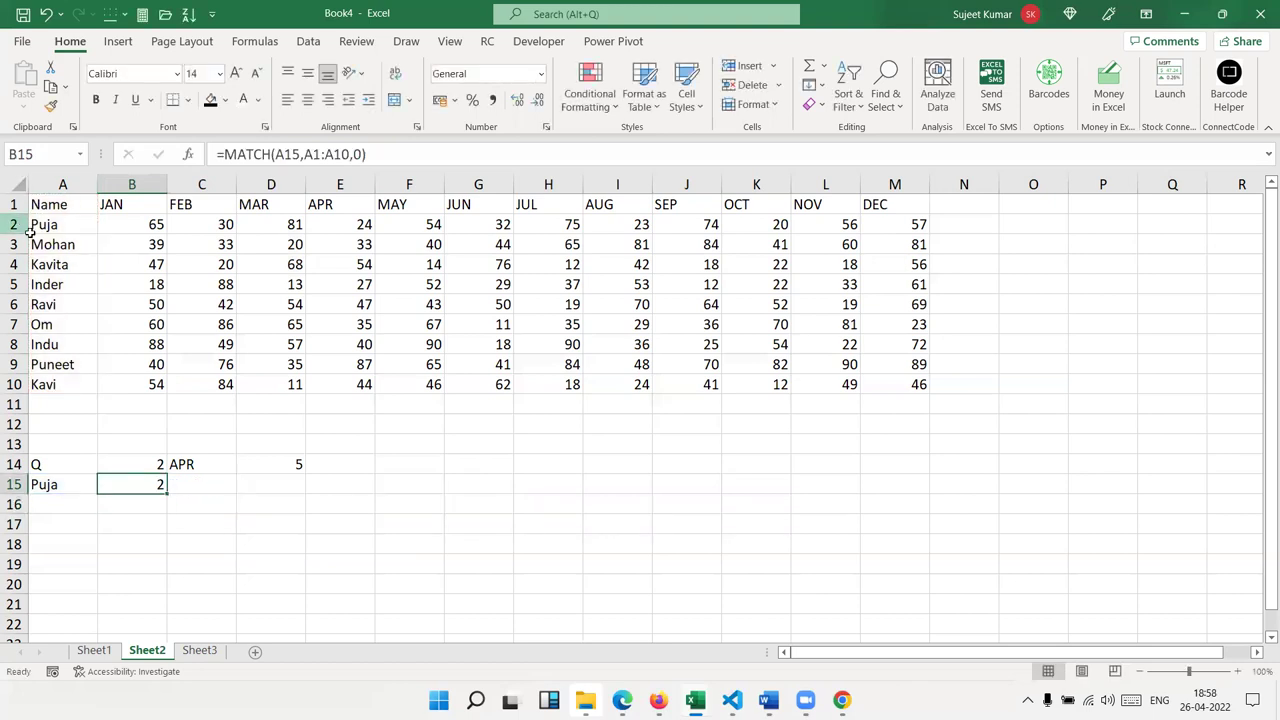
{"action": "left_click", "coordinate": [62, 228]}
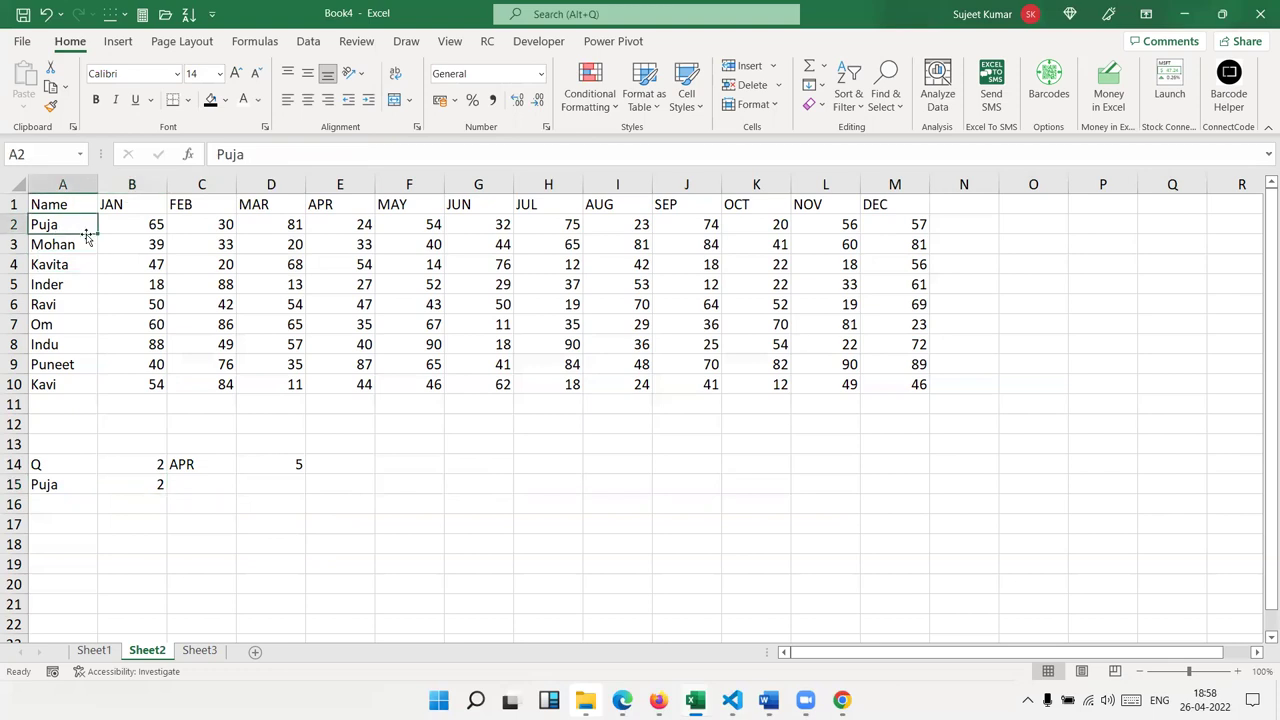
{"action": "left_click", "coordinate": [367, 226]}
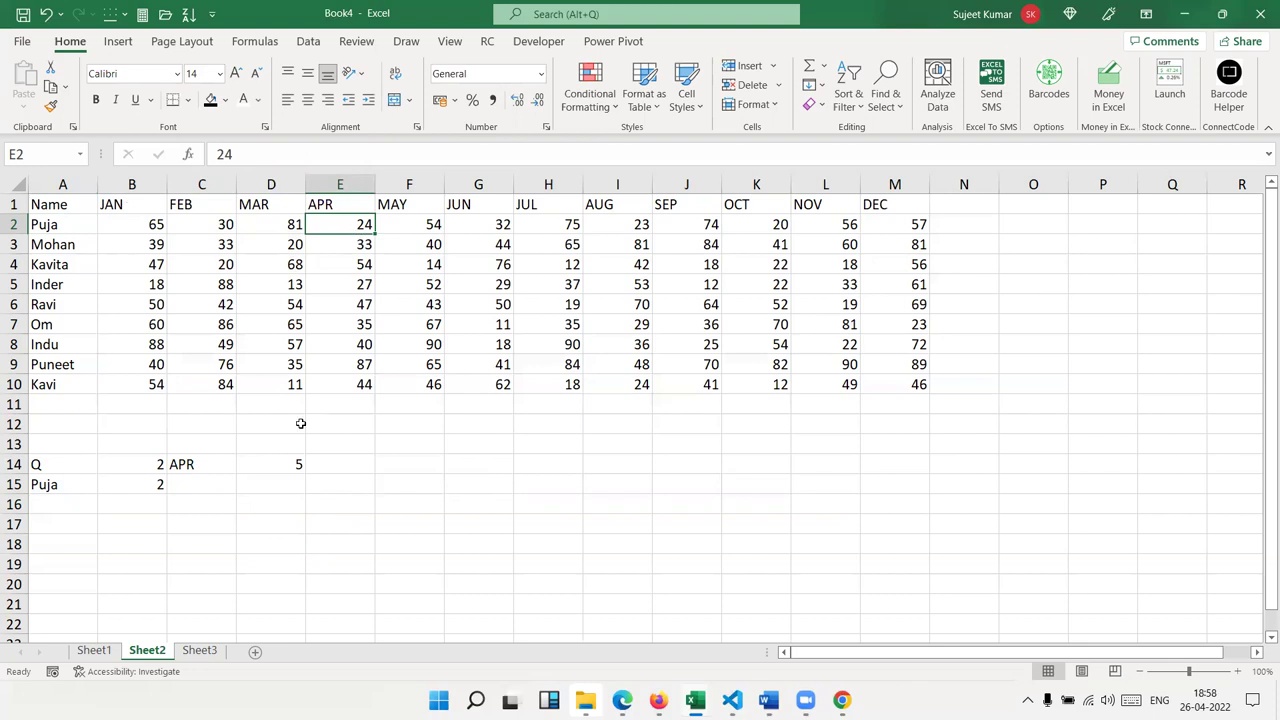
{"action": "left_click", "coordinate": [248, 484]}
- Enter =ADDRESS(B15,D14) in C15 to get the quarter start address $E$2
{"action": "key", "text": "Left"}
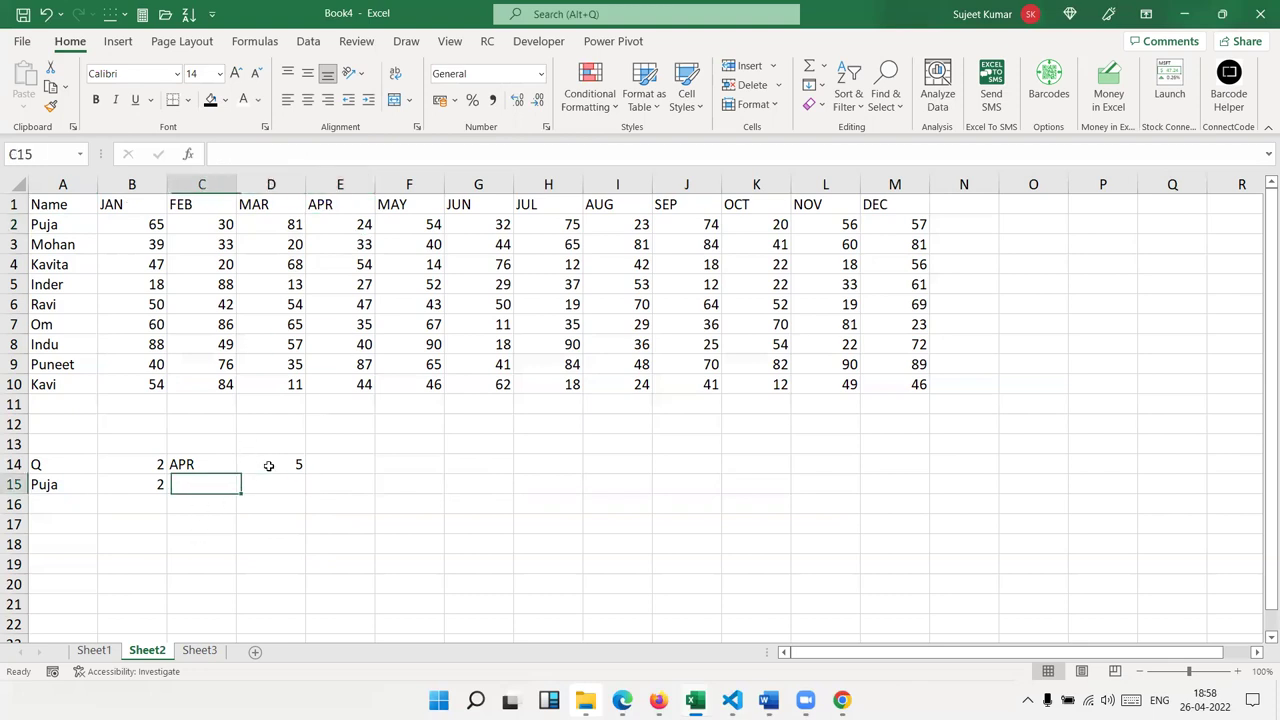
{"action": "type", "text": "=add"}
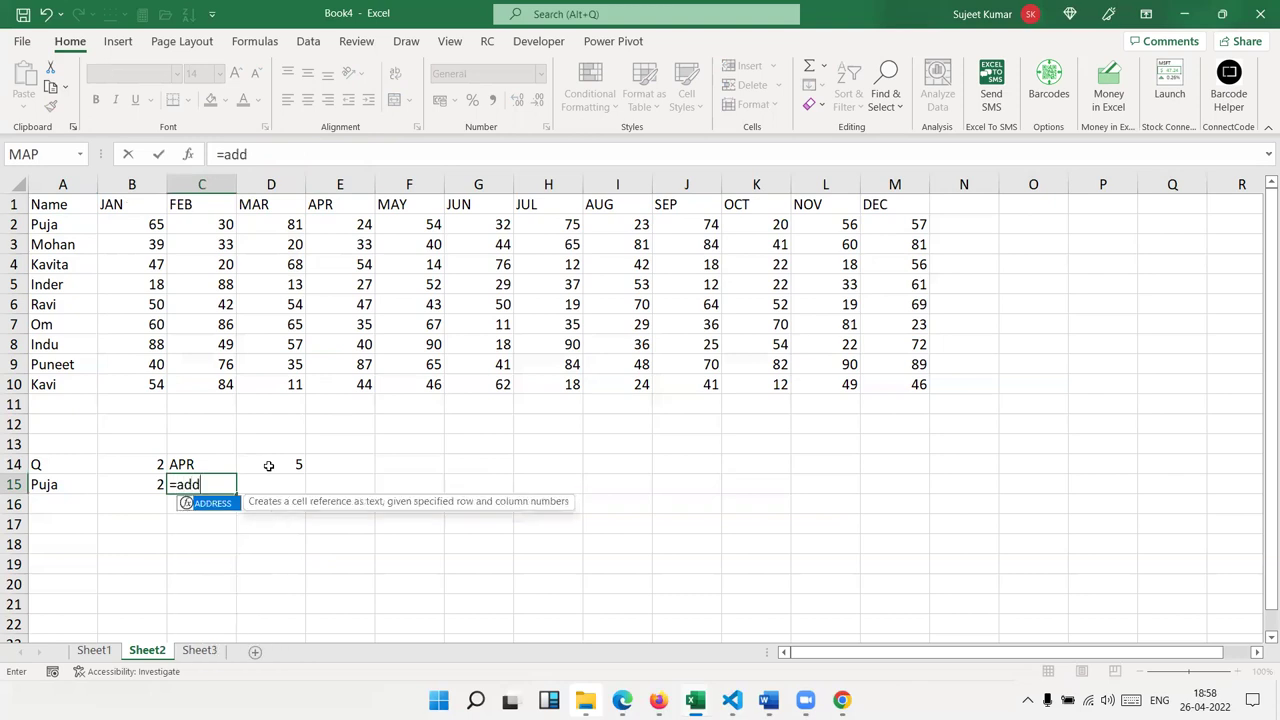
{"action": "key", "text": "Tab"}
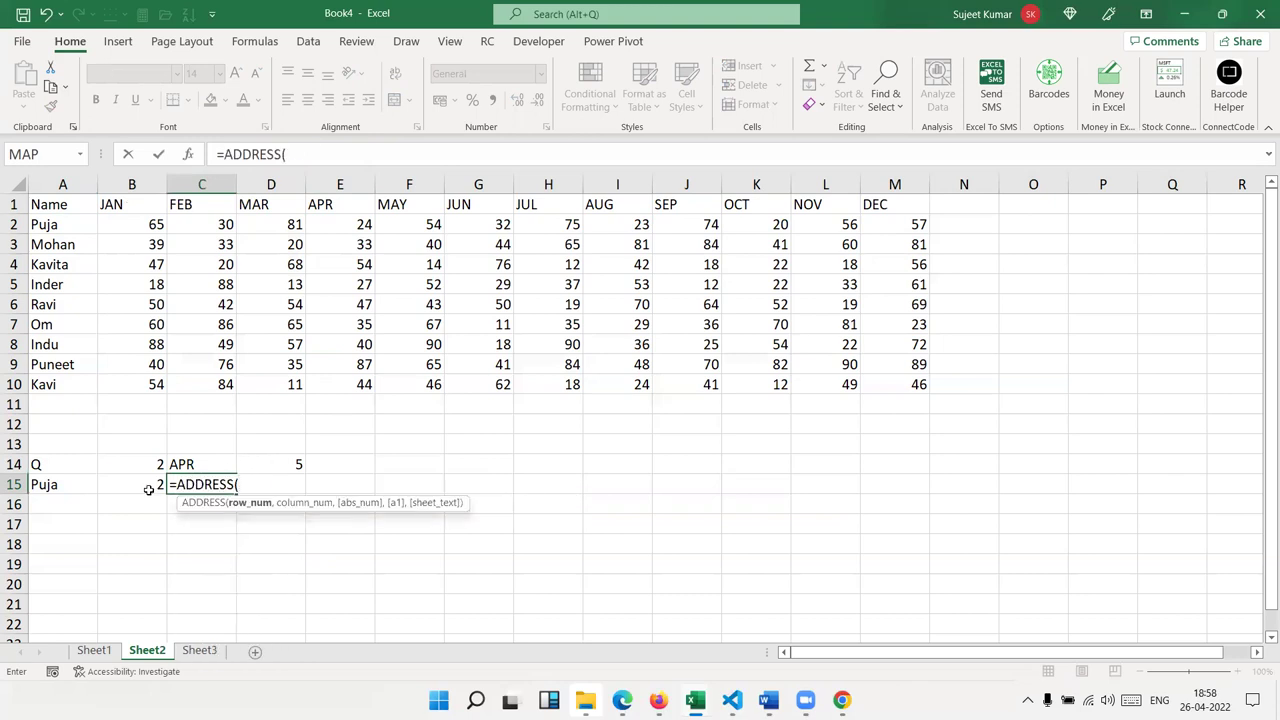
{"action": "left_click", "coordinate": [149, 486]}
{"action": "type", "text": ","}
{"action": "left_click", "coordinate": [279, 469]}
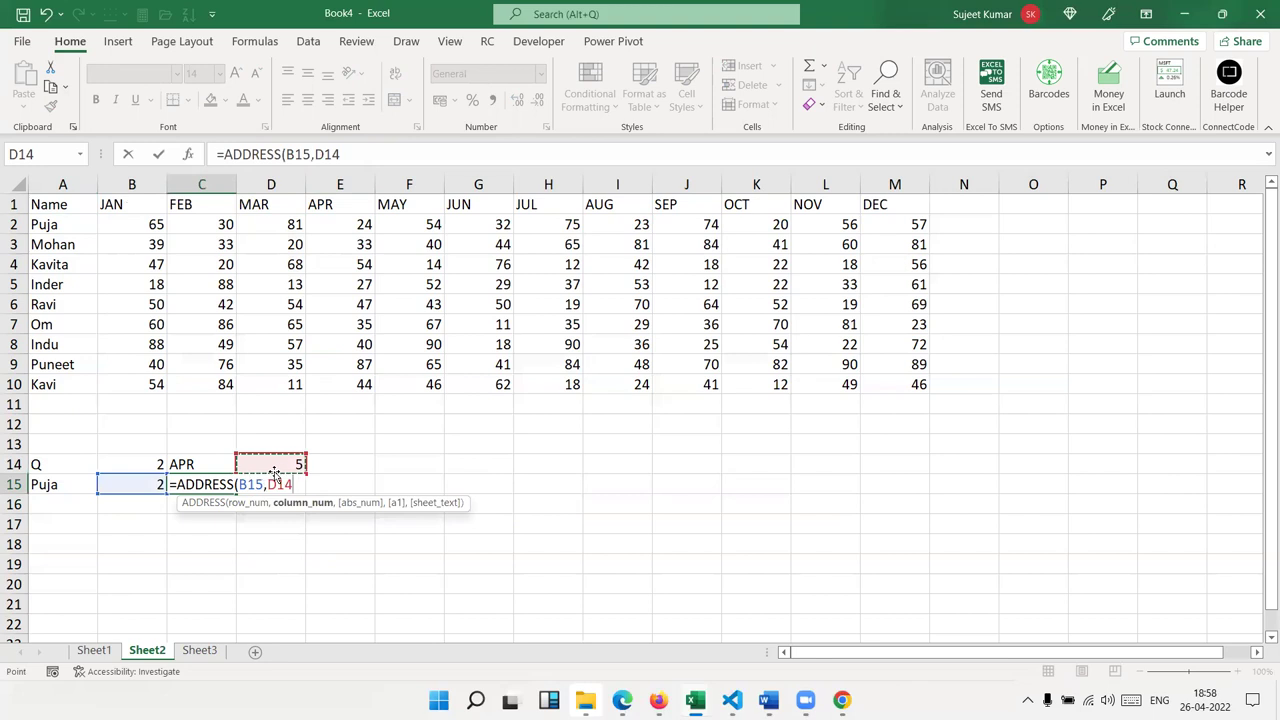
{"action": "key", "text": "Return"}
- Enter =ADDRESS(B15,D14+2) in D15 to get the quarter end address $G$2
{"action": "left_click", "coordinate": [275, 478]}
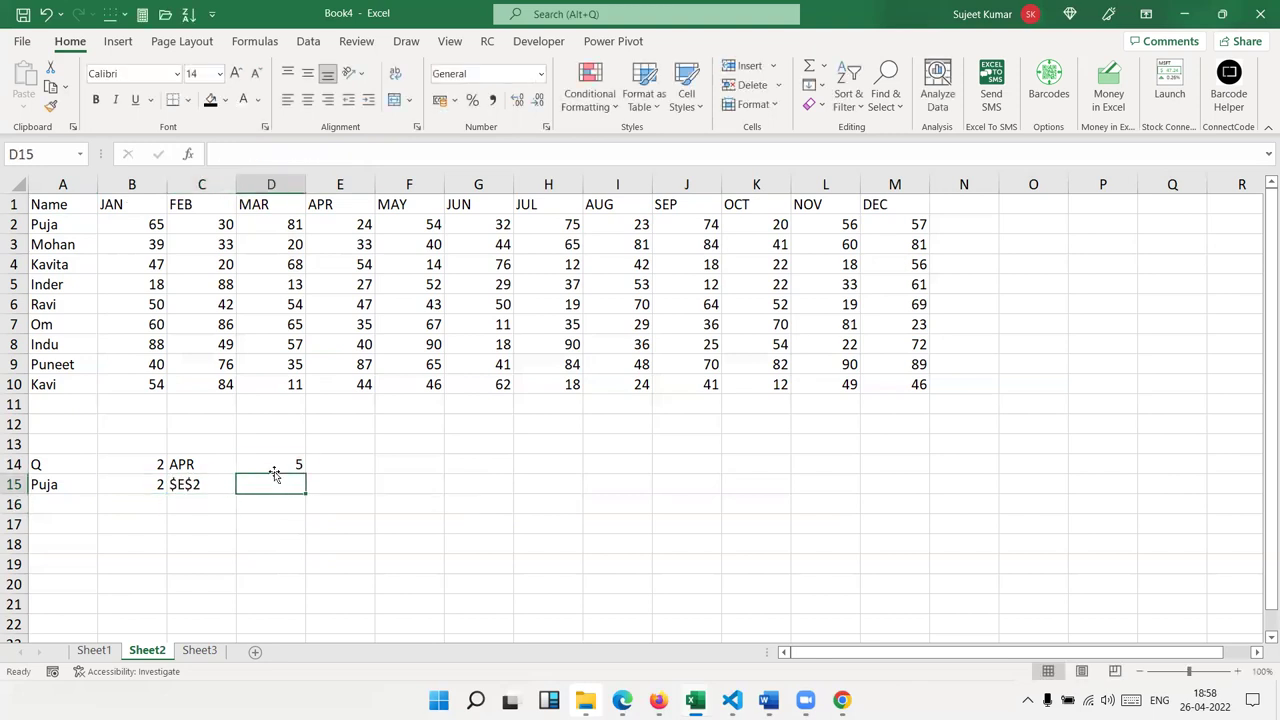
{"action": "type", "text": "=ad"}
{"action": "key", "text": "Tab"}
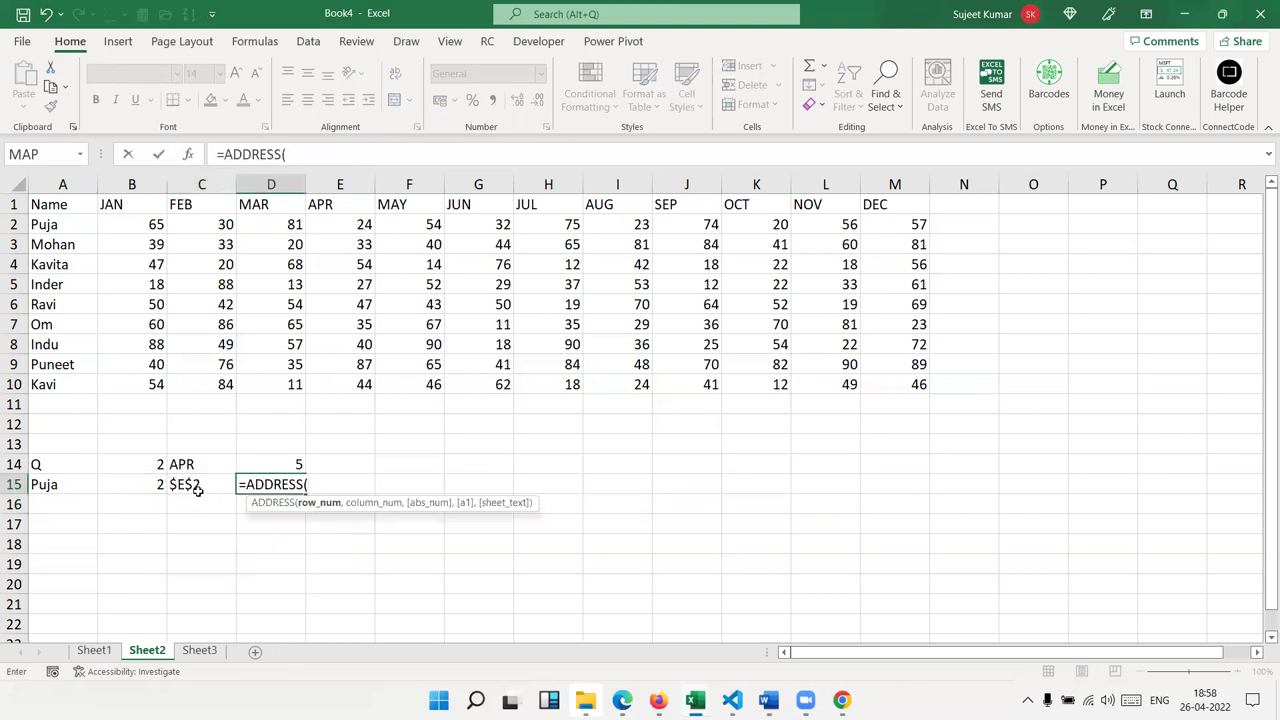
{"action": "left_click", "coordinate": [157, 485]}
{"action": "type", "text": ","}
{"action": "mouse_move", "coordinate": [276, 462]}
{"action": "left_mouse_down"}
{"action": "mouse_move", "coordinate": [290, 447]}
{"action": "mouse_move", "coordinate": [286, 461]}
{"action": "left_mouse_up"}
{"action": "type", "text": "+2"}
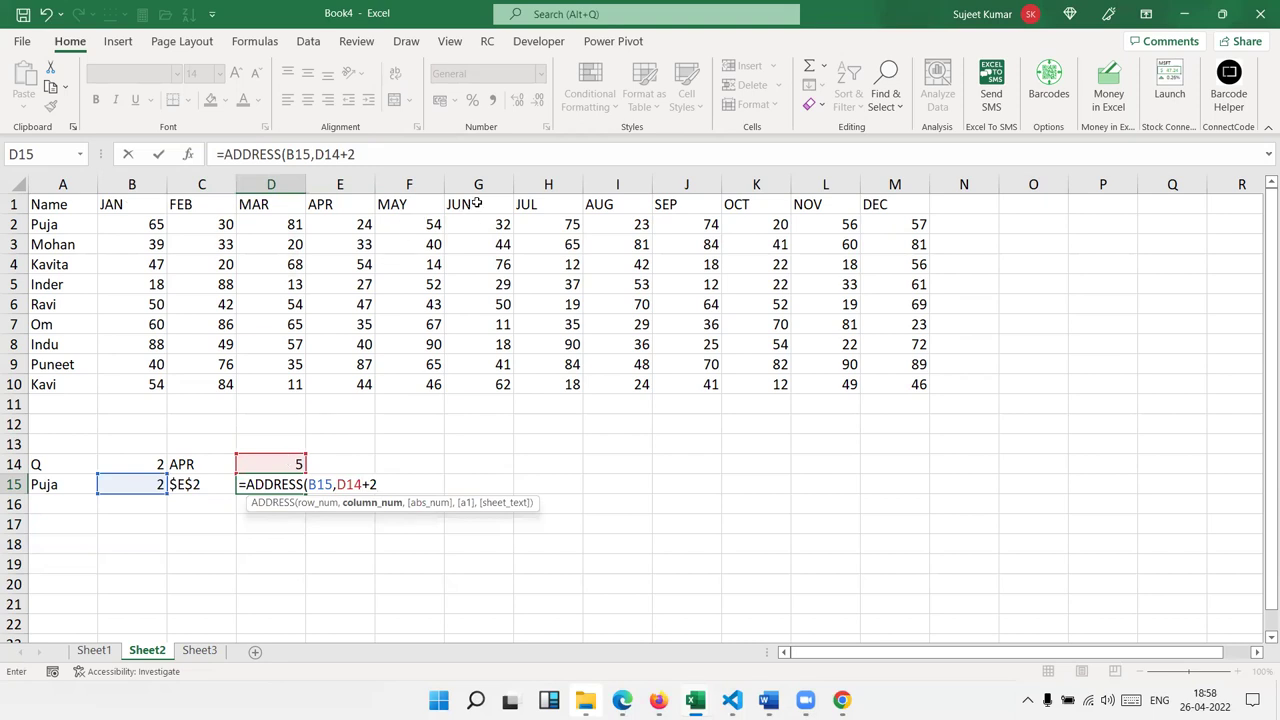
{"action": "type", "text": ")"}
{"action": "key", "text": "Return"}
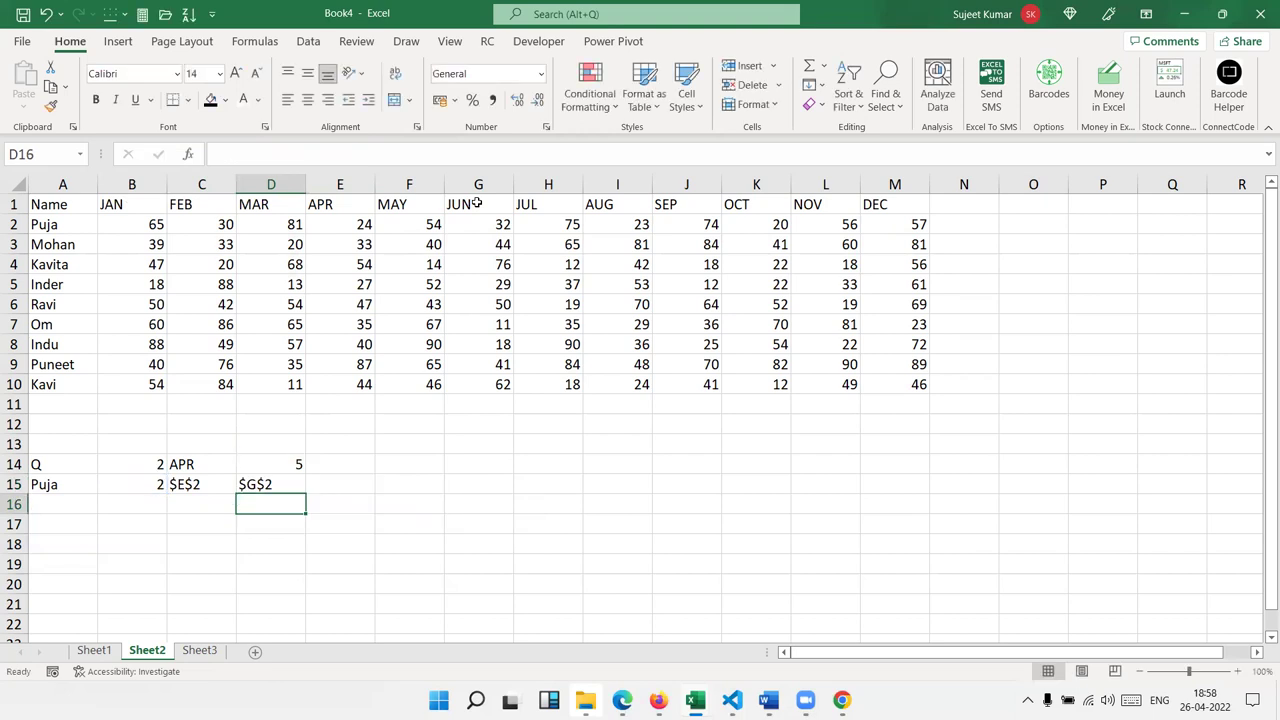
- Confirm $G$2 is Puja's June score and review both address formulas
{"action": "left_click", "coordinate": [484, 217]}
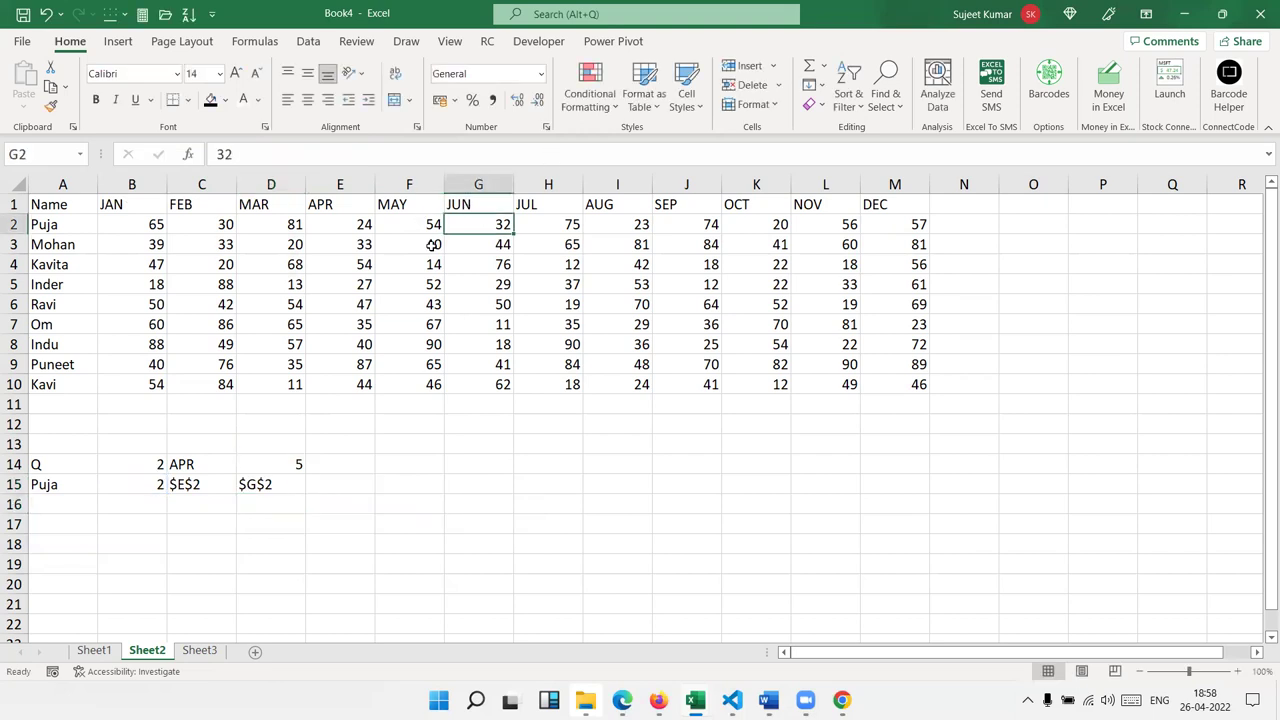
{"action": "left_click", "coordinate": [212, 480]}
{"action": "left_click", "coordinate": [276, 488]}
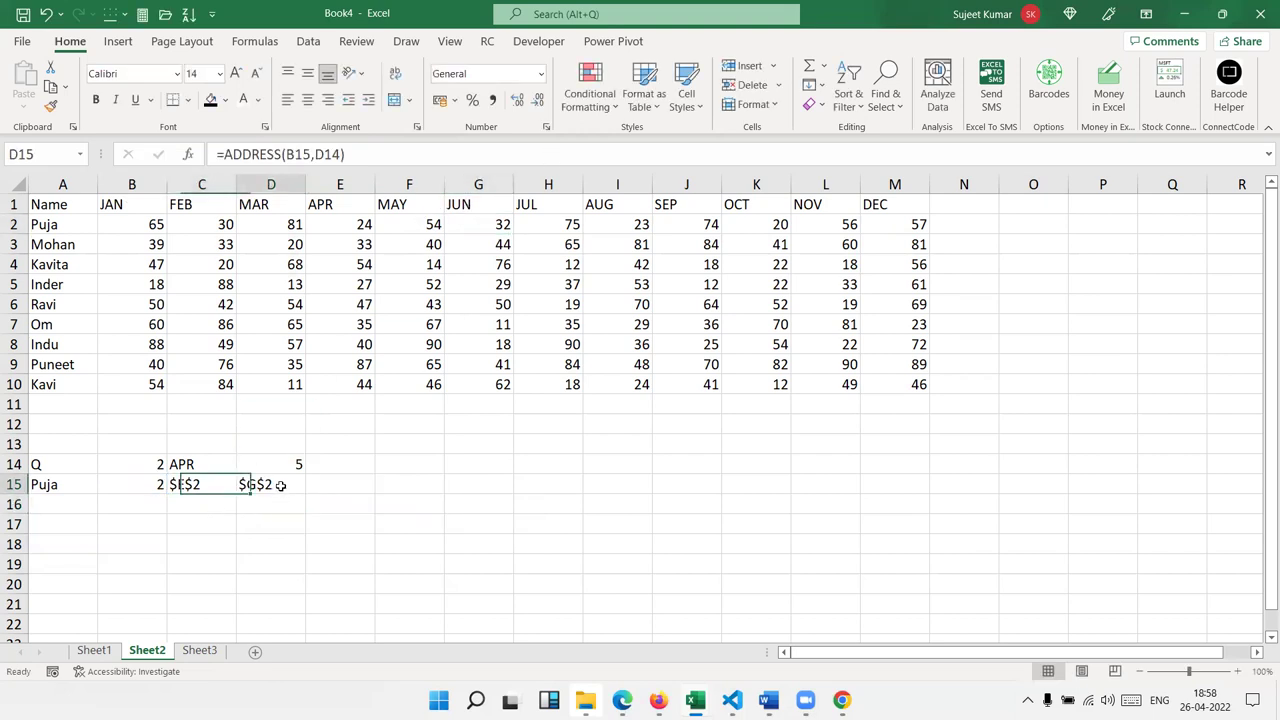
{"action": "left_click", "coordinate": [320, 480]}
{"action": "type", "text": "="}
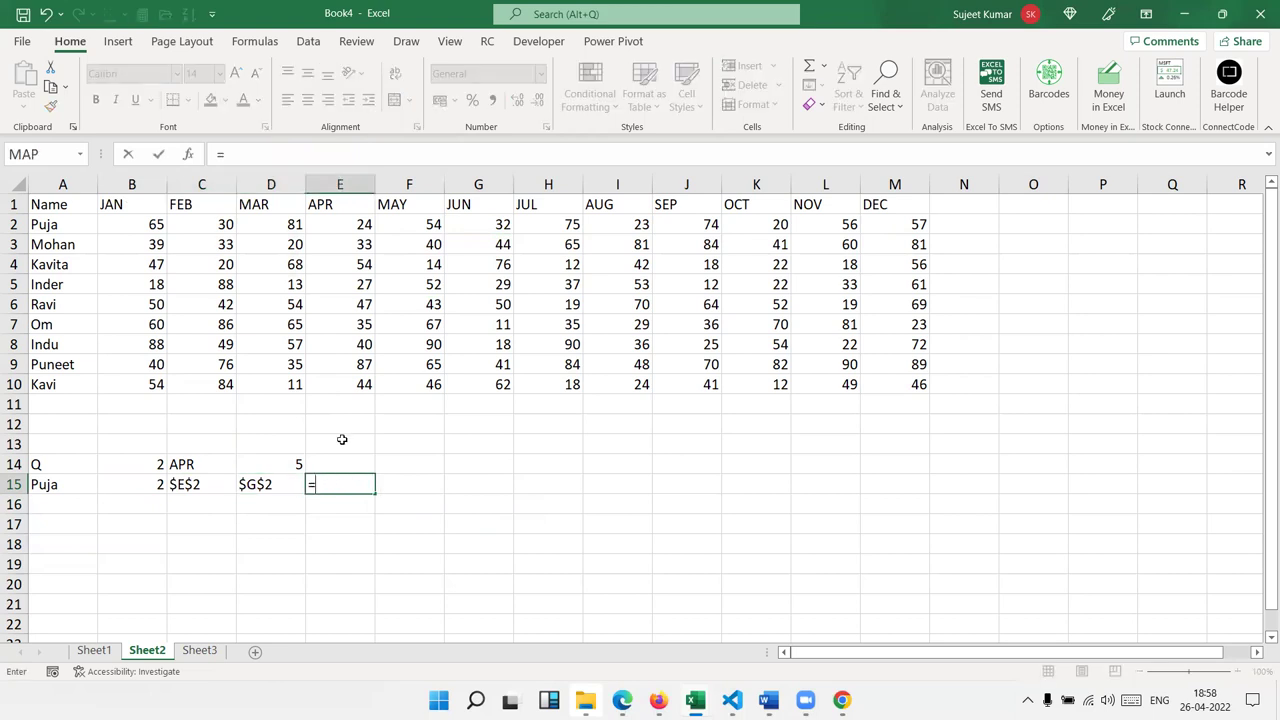
{"action": "type", "text": "sum"}
{"action": "key", "text": "Tab"}
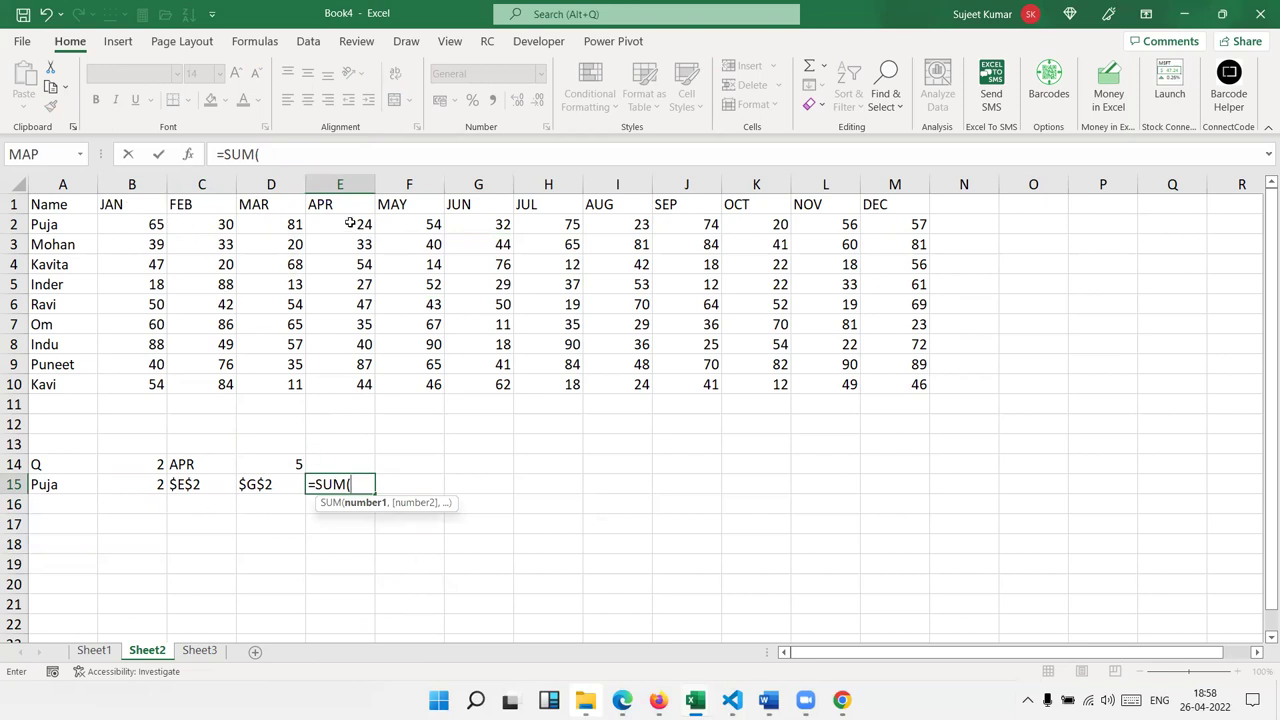
{"action": "left_click_drag", "start_coordinate": [348, 222], "coordinate": [459, 228]}
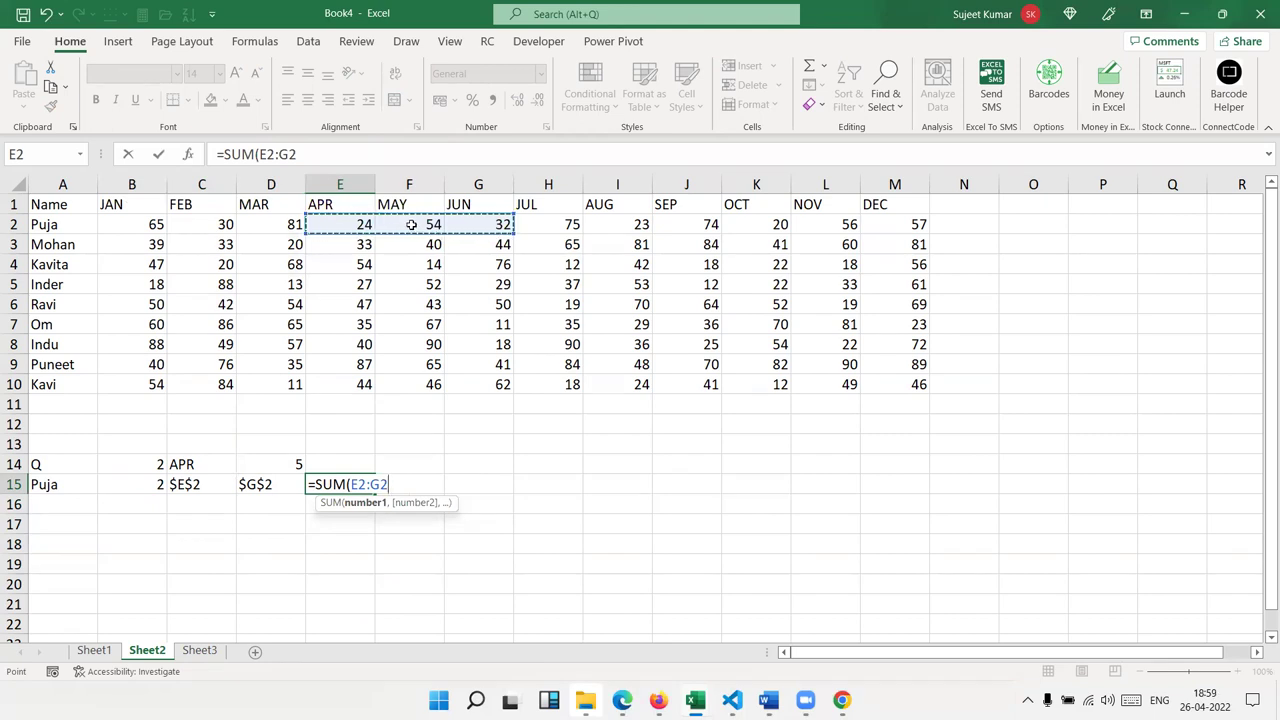
{"action": "key", "text": "Escape"}
{"action": "type", "text": "="}
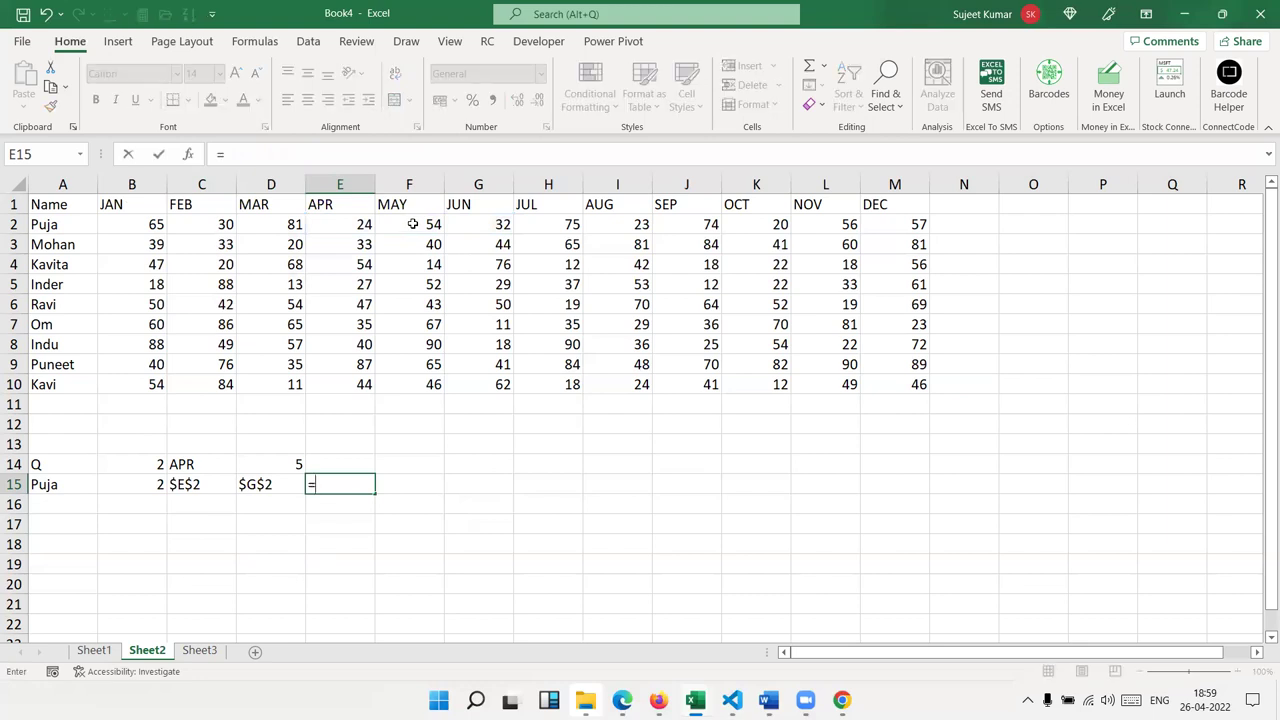
{"action": "key", "text": "Left"}
{"action": "key", "text": "Left"}
- Complete E15 as =C15&":"&D15 to show $E$2:$G$2, then autofit column E
{"action": "type", "text": "&\":\""}
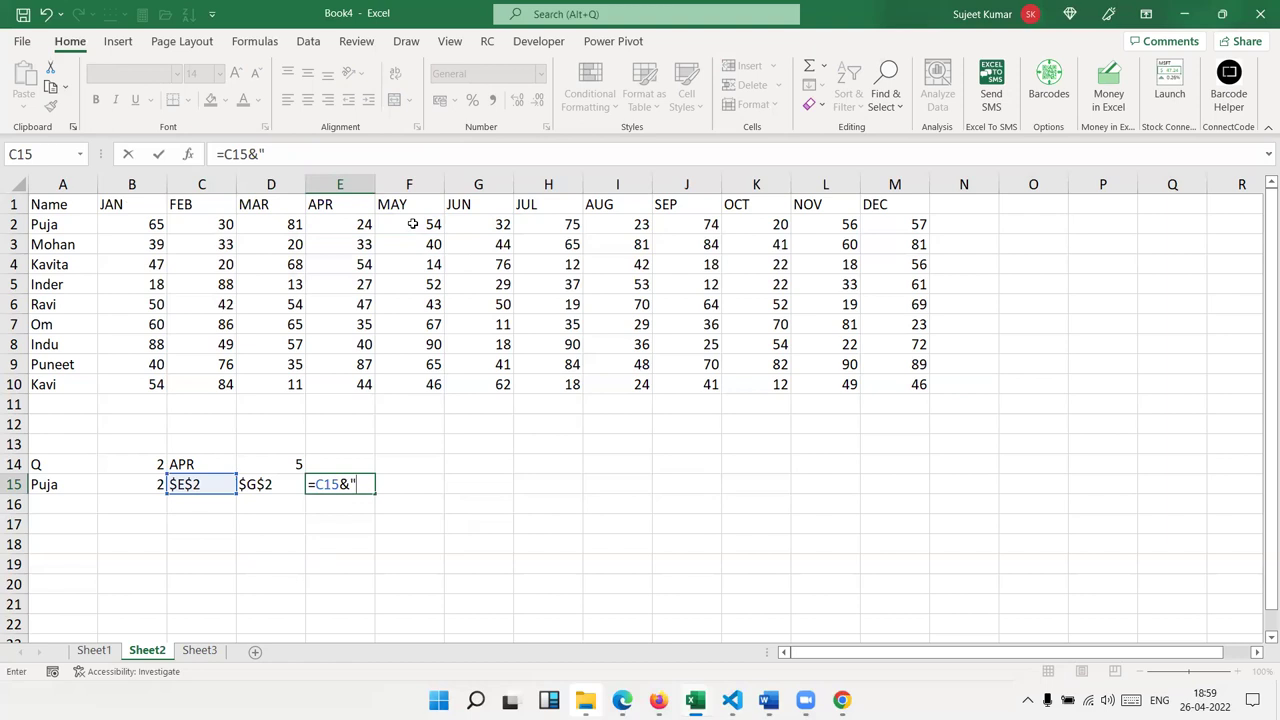
{"action": "type", "text": "&"}
{"action": "left_click", "coordinate": [258, 484]}
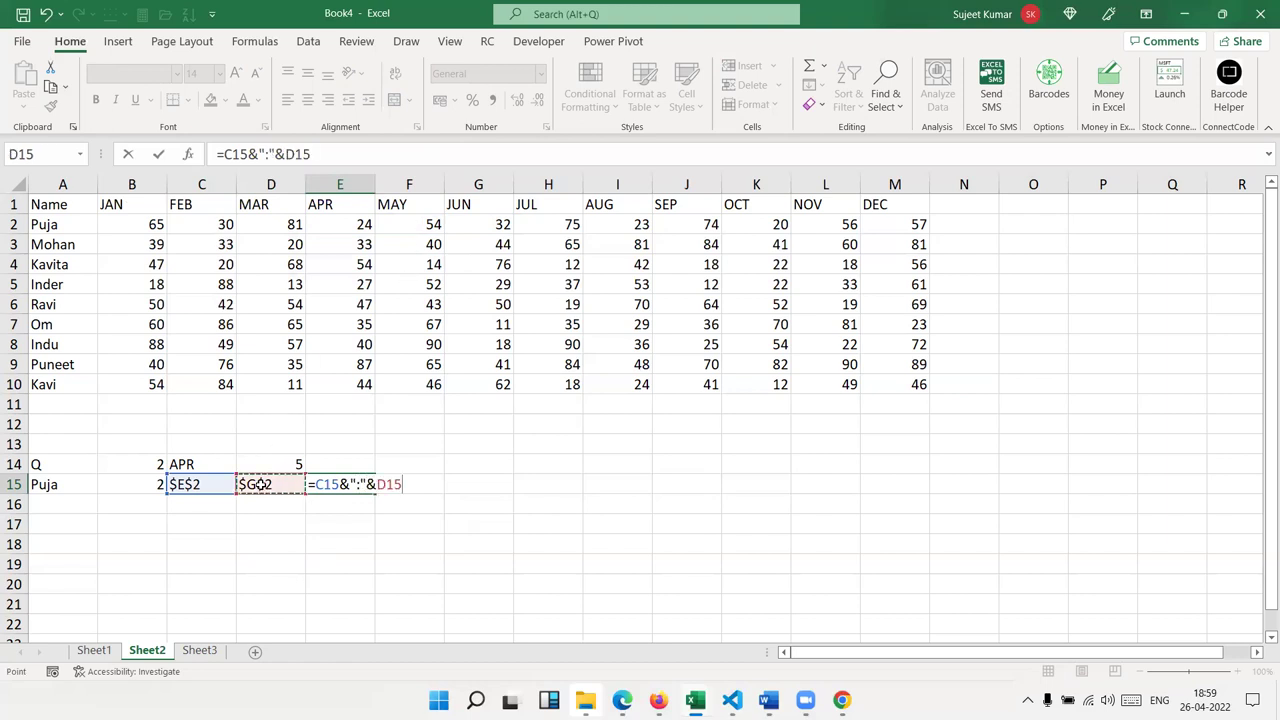
{"action": "key", "text": "Return"}
{"action": "key", "text": "Up"}
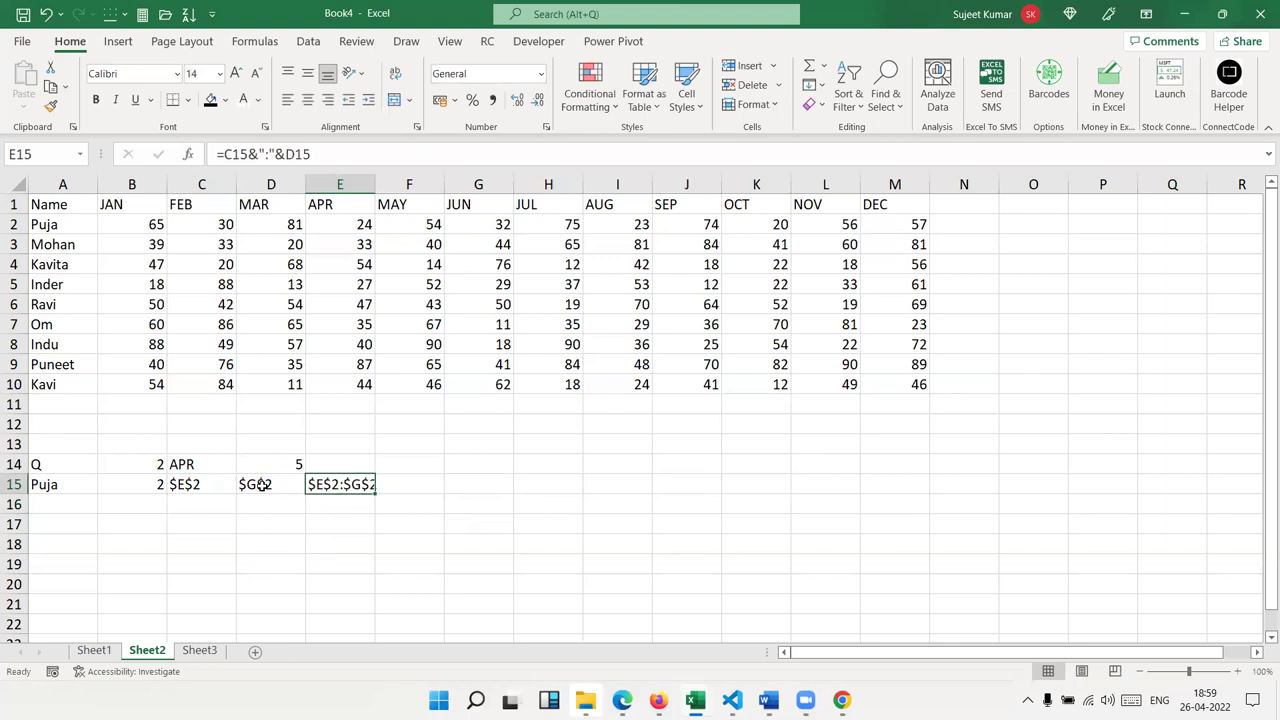
{"action": "double_click", "coordinate": [375, 190]}
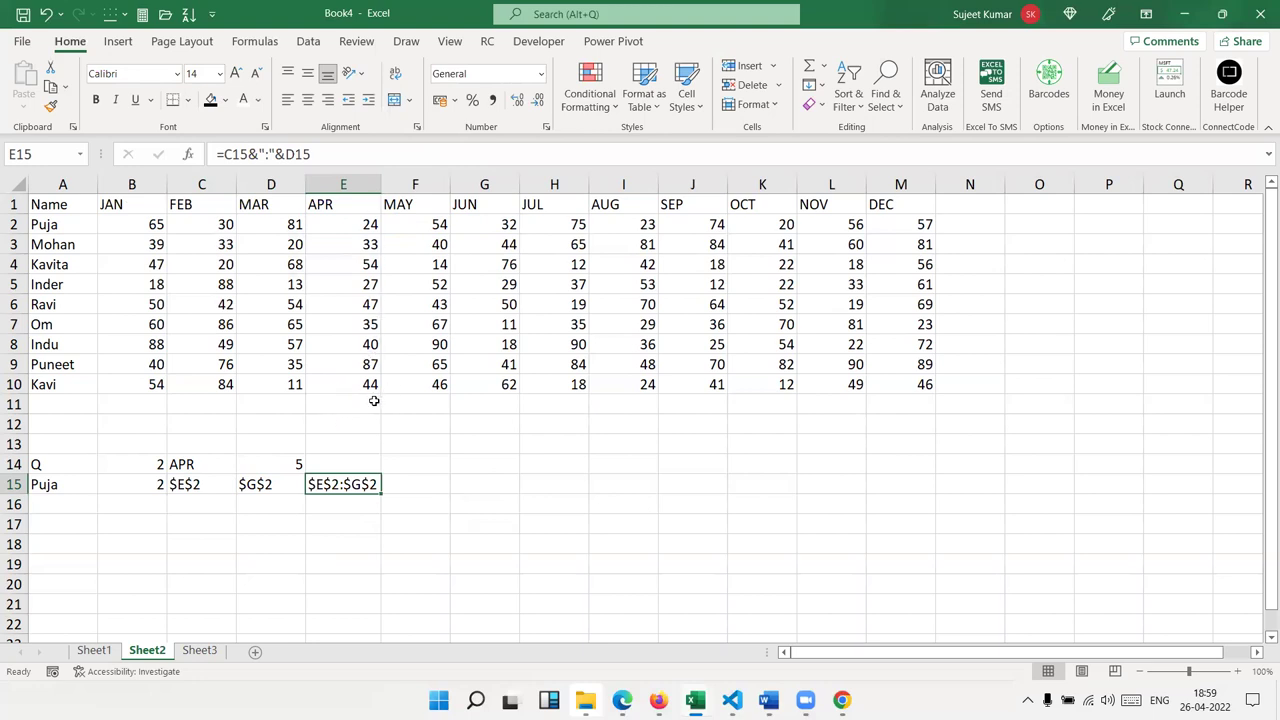
- Enter a preliminary =SUM(E15) formula in F15
{"action": "left_click", "coordinate": [266, 490]}
{"action": "left_click", "coordinate": [224, 486]}
{"action": "left_click", "coordinate": [262, 487]}
{"action": "left_click", "coordinate": [326, 483]}
{"action": "left_click", "coordinate": [386, 482]}
{"action": "type", "text": "=sum"}
{"action": "key", "text": "Tab"}
{"action": "key", "text": "Left"}
{"action": "key", "text": "Return"}
{"action": "key", "text": "Up"}
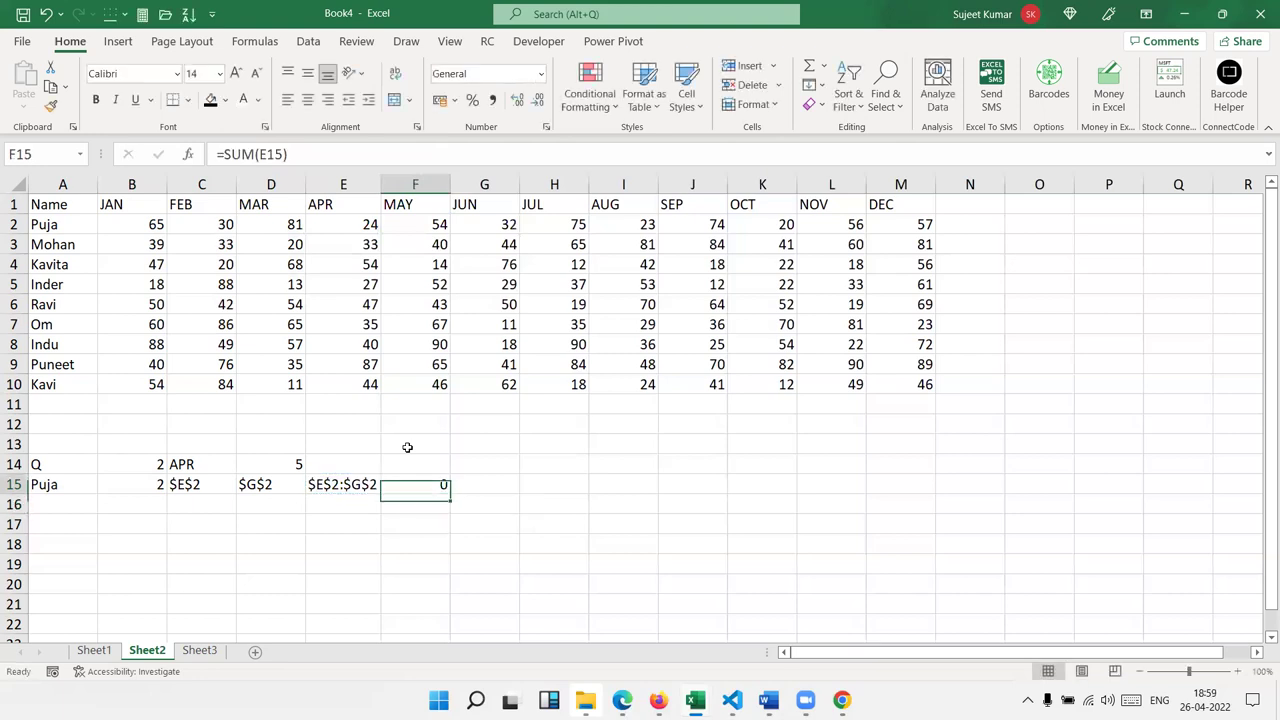
{"action": "key", "text": "Left"}
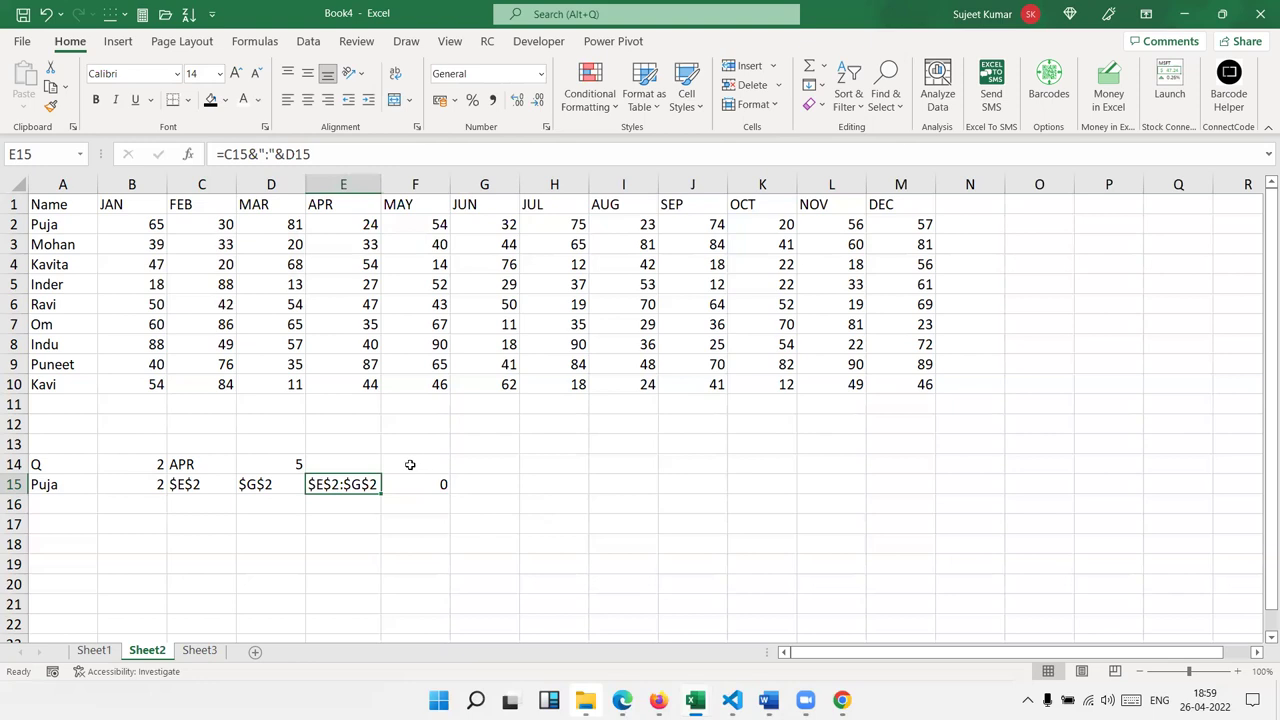
- Wrap the E15 argument in INDIRECT so F15 becomes =SUM(INDIRECT(E15)), showing 110
{"action": "double_click", "coordinate": [435, 486]}
{"action": "double_click", "coordinate": [441, 484]}
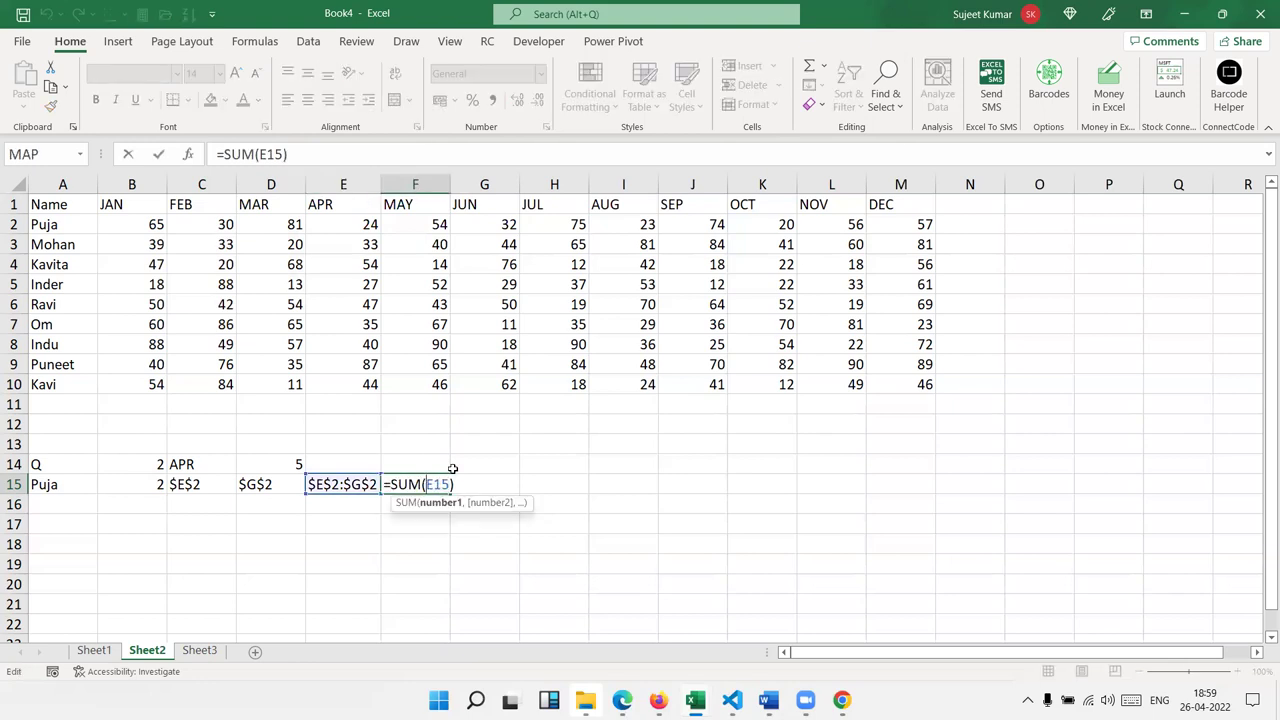
{"action": "type", "text": "ind"}
{"action": "key", "text": "Down"}
{"action": "key", "text": "Tab"}
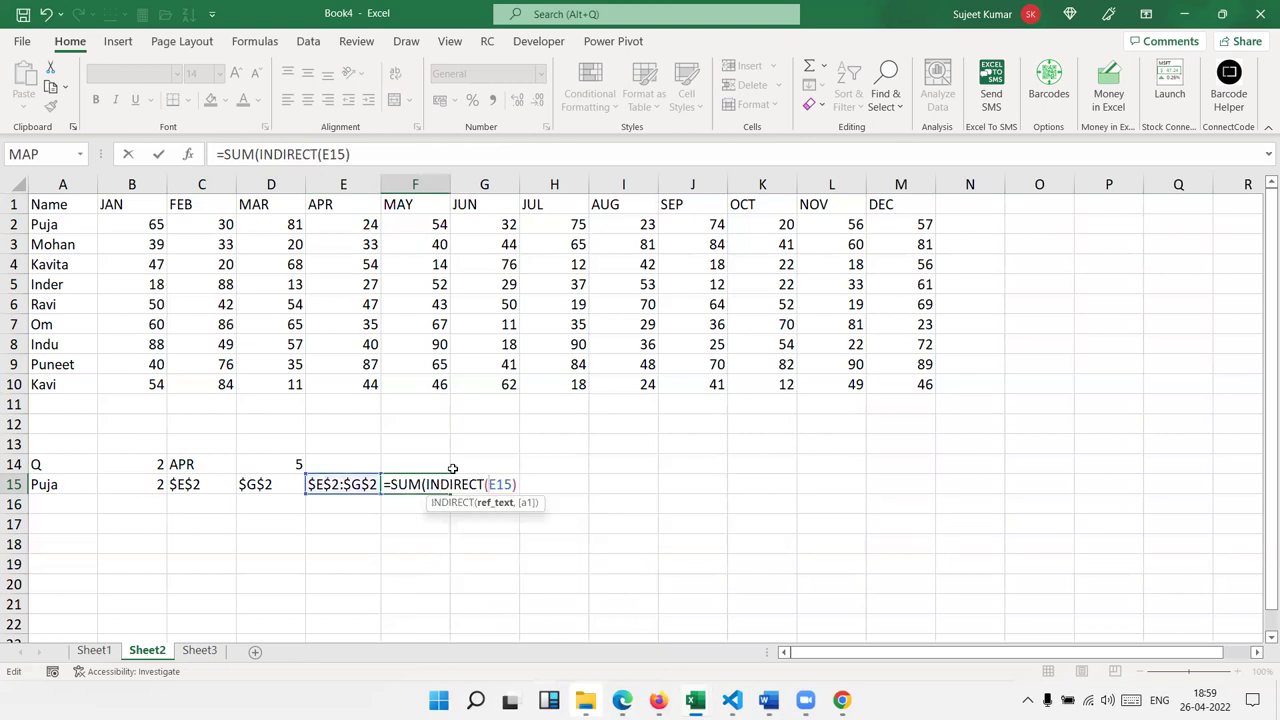
{"action": "type", "text": ")"}
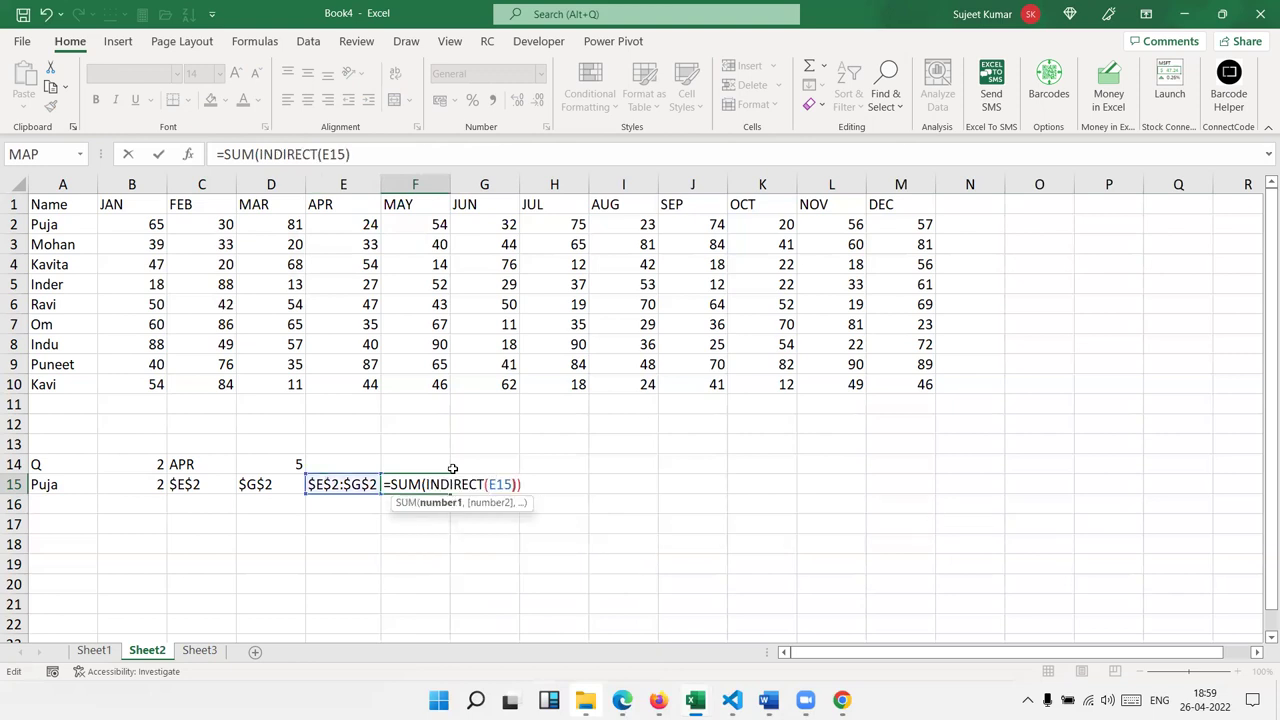
{"action": "key", "text": "Return"}
{"action": "key", "text": "Up"}
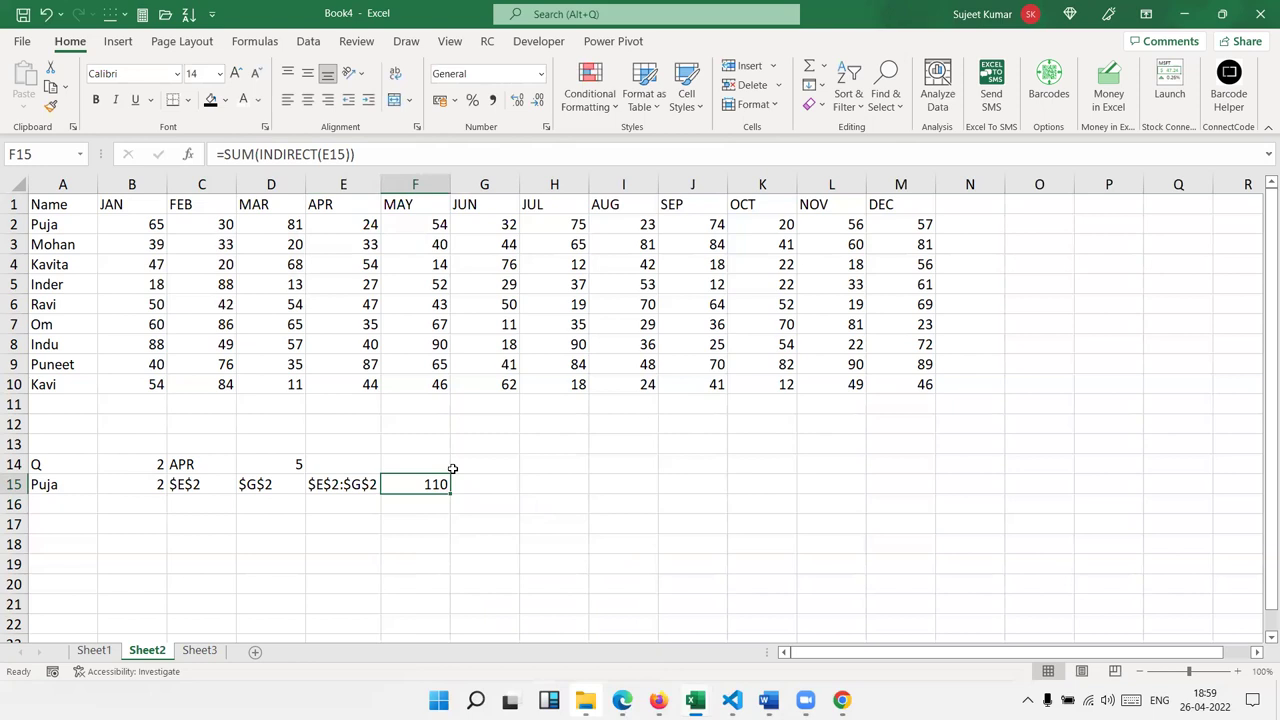
{"action": "left_click", "coordinate": [368, 490]}
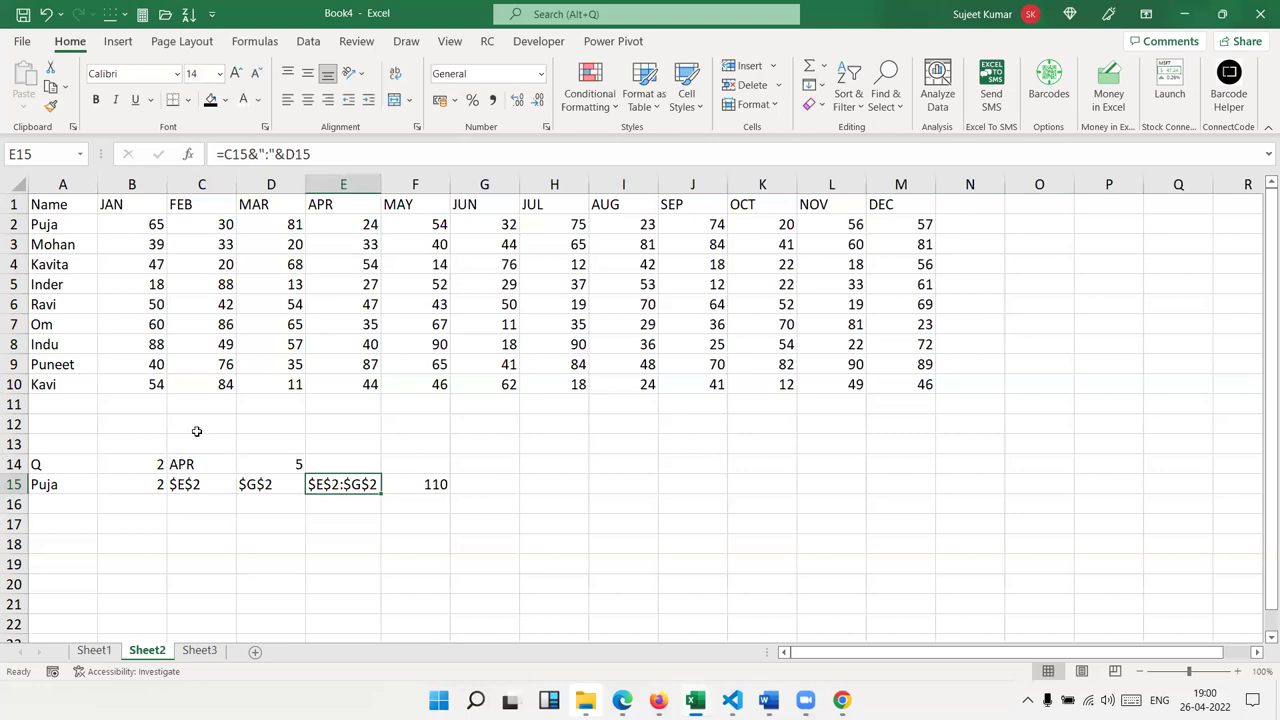
- Copy C14's CHOOSE formula text from the formula bar, leaving C14 unchanged
{"action": "left_click", "coordinate": [400, 479]}
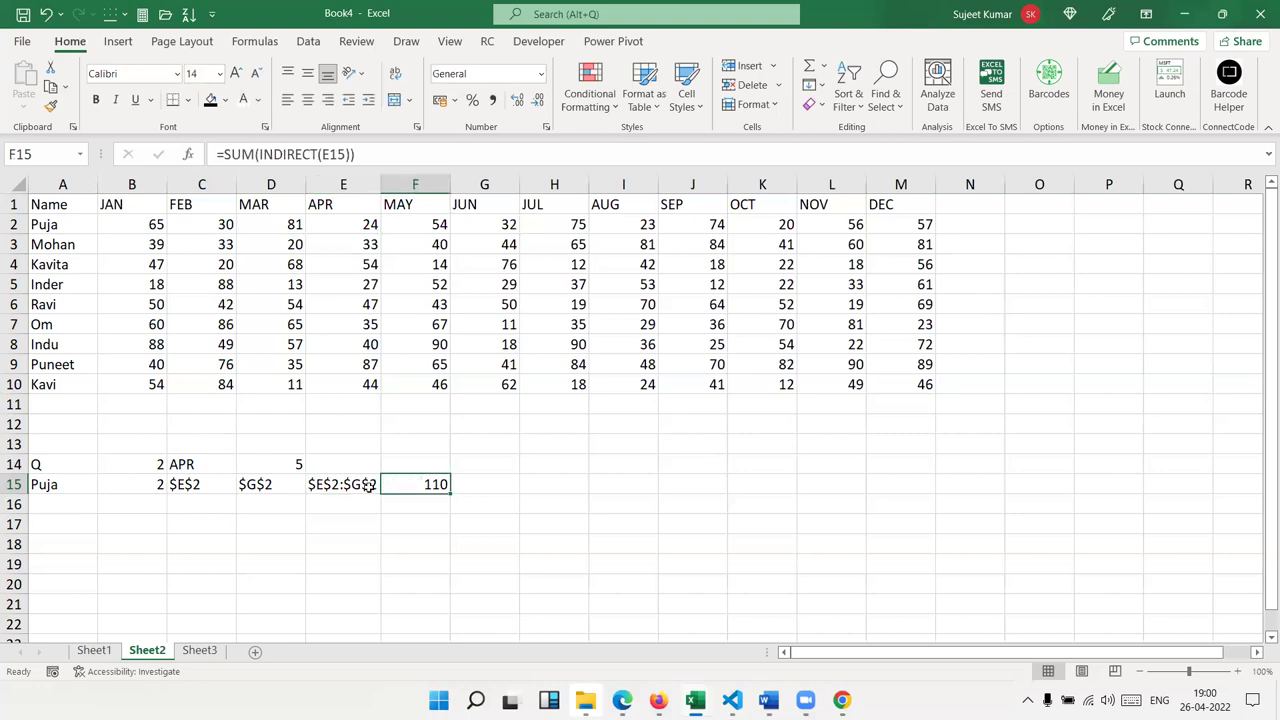
{"action": "left_click", "coordinate": [205, 467]}
{"action": "left_click", "coordinate": [150, 461]}
{"action": "left_click", "coordinate": [178, 462]}
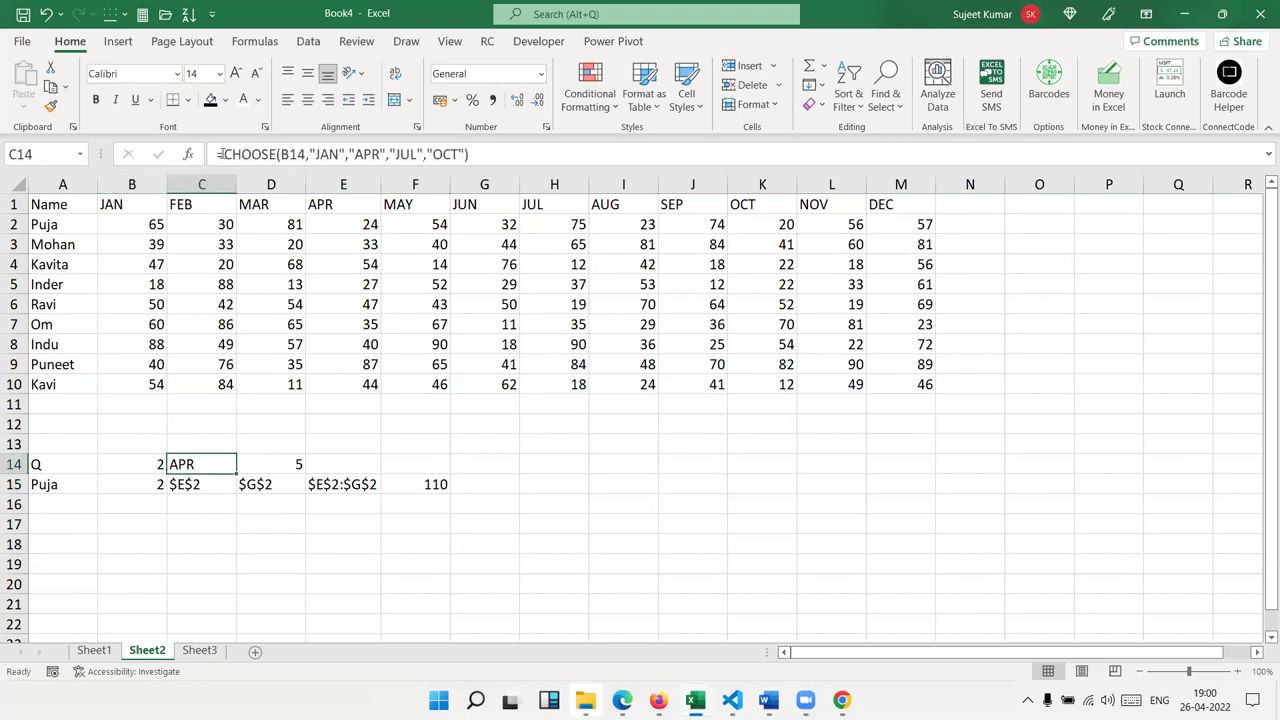
{"action": "left_click_drag", "start_coordinate": [222, 154], "coordinate": [472, 154]}
{"action": "right_click", "coordinate": [475, 155]}
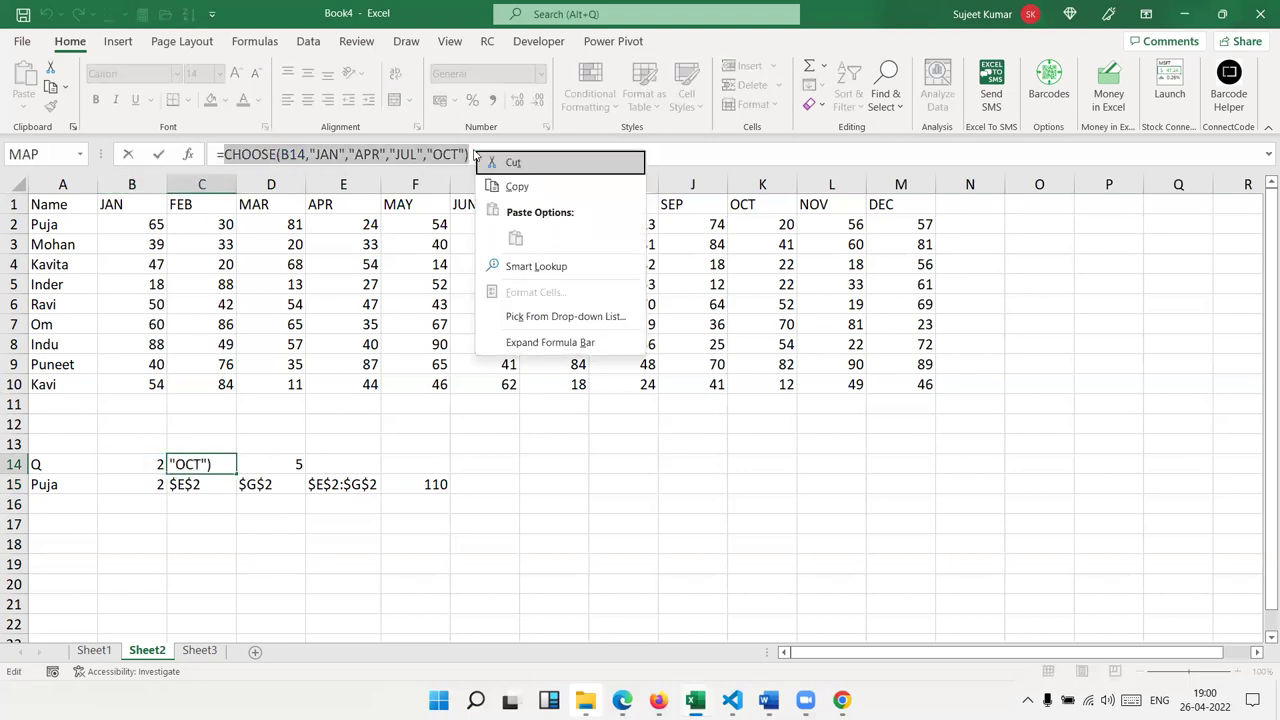
{"action": "right_click", "coordinate": [428, 155]}
{"action": "left_click", "coordinate": [460, 187]}
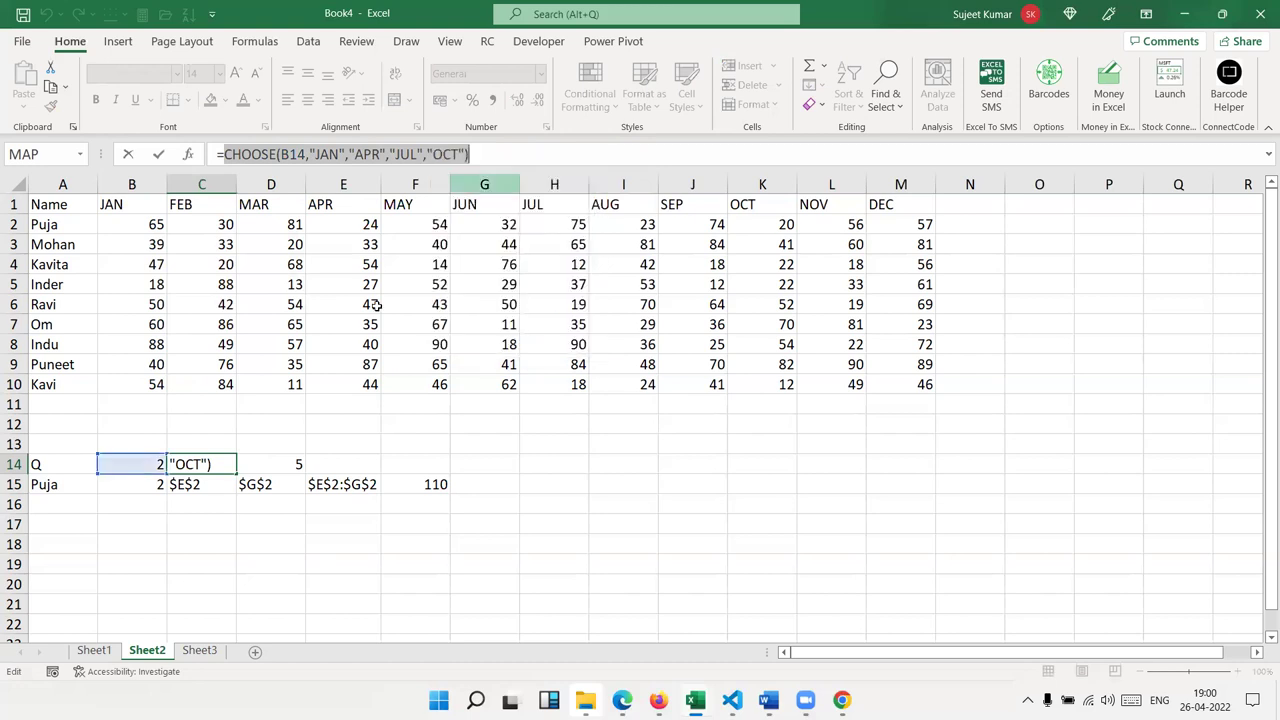
{"action": "left_click", "coordinate": [291, 464]}
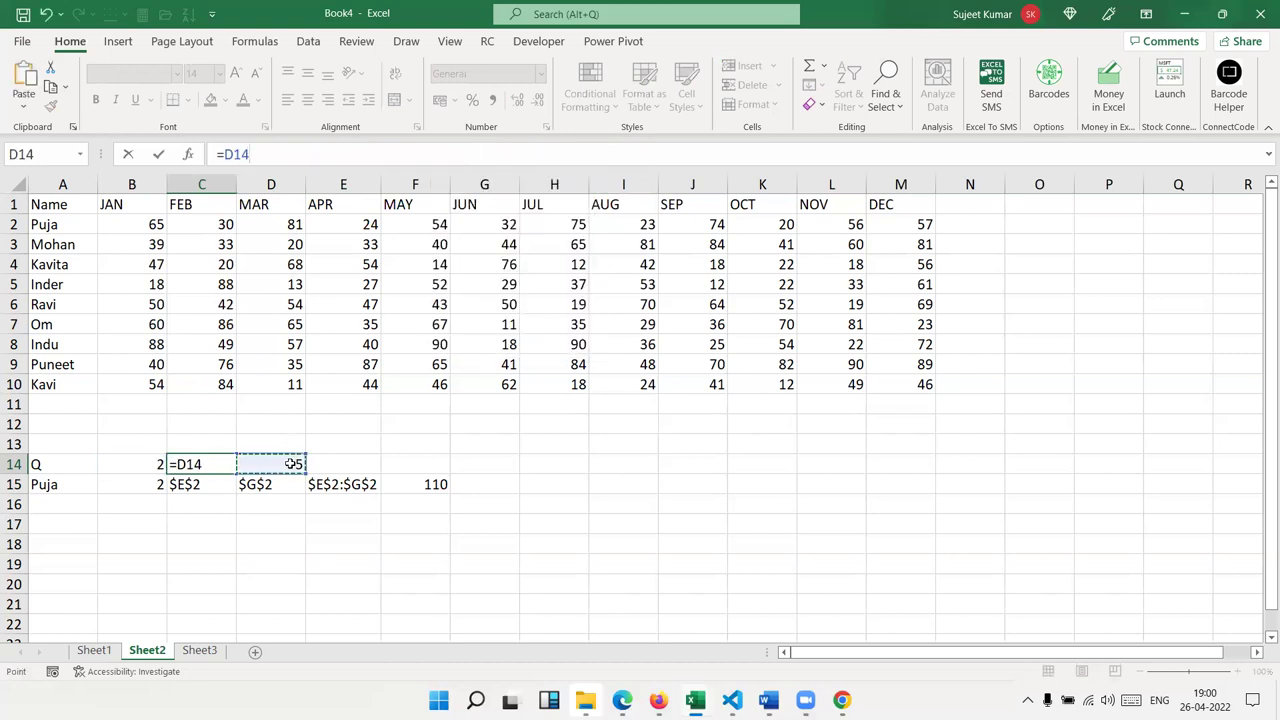
{"action": "key", "text": "ctrl+Return"}
- Replace C14 in D14's MATCH with the pasted CHOOSE formula, then copy the nested expression
{"action": "left_click", "coordinate": [304, 467]}
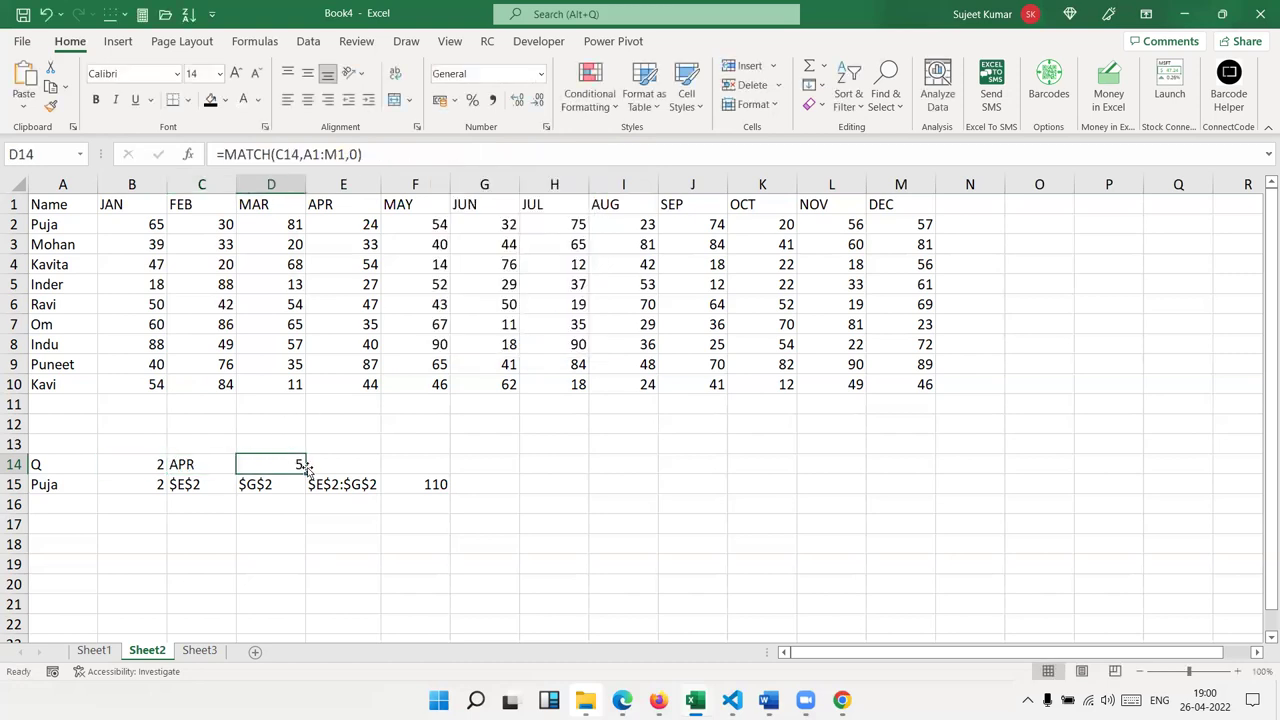
{"action": "double_click", "coordinate": [300, 465]}
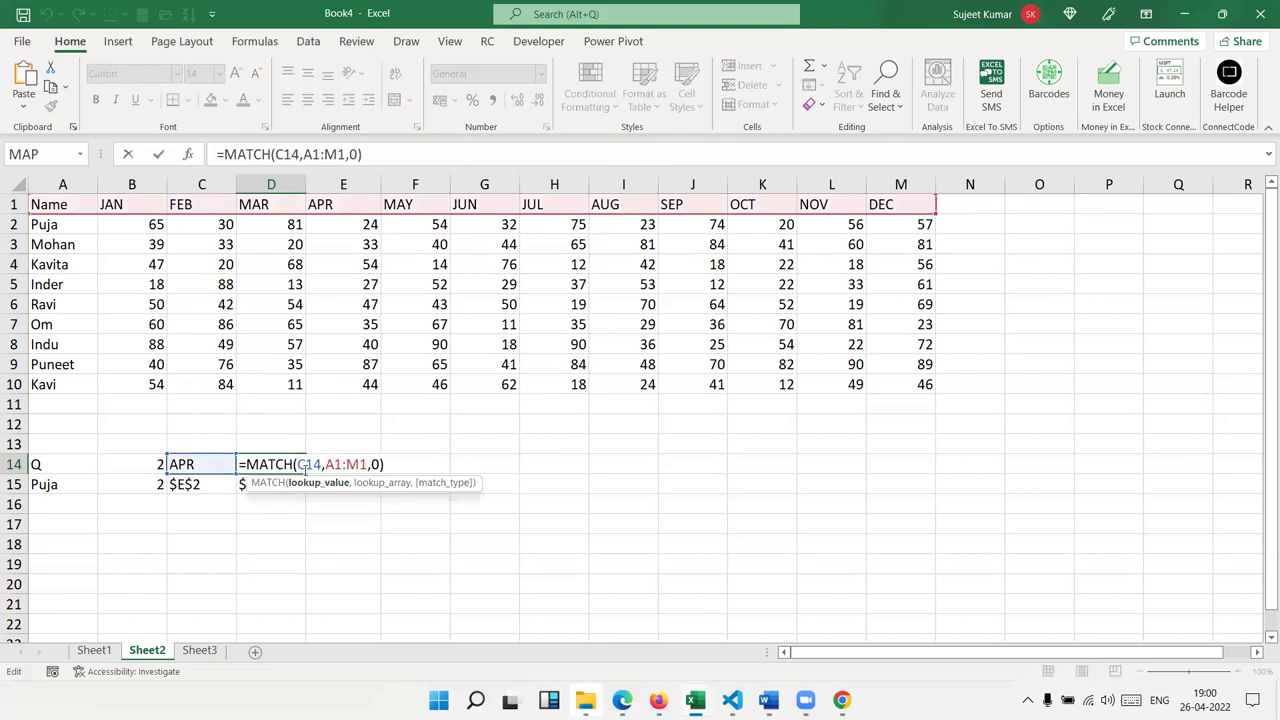
{"action": "double_click", "coordinate": [308, 465]}
{"action": "key", "text": "ctrl+v"}
{"action": "key", "text": "ctrl+Return"}
{"action": "key", "text": "Down"}
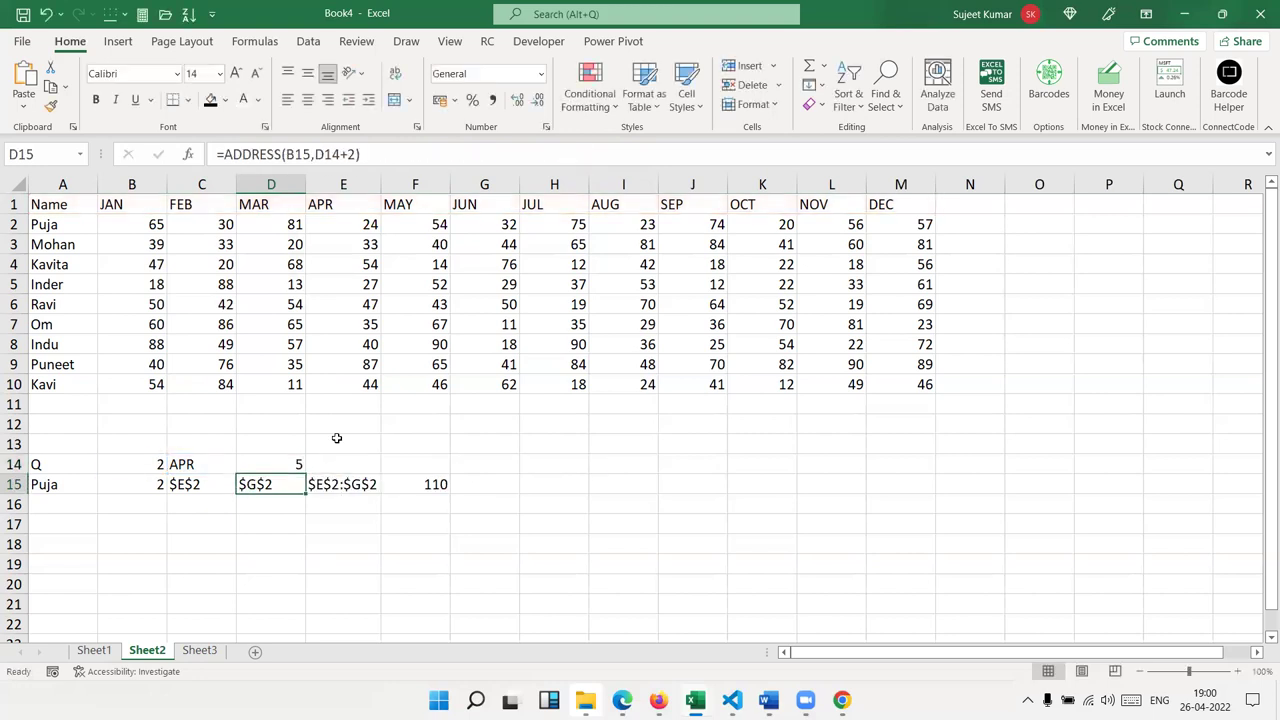
{"action": "double_click", "coordinate": [291, 466]}
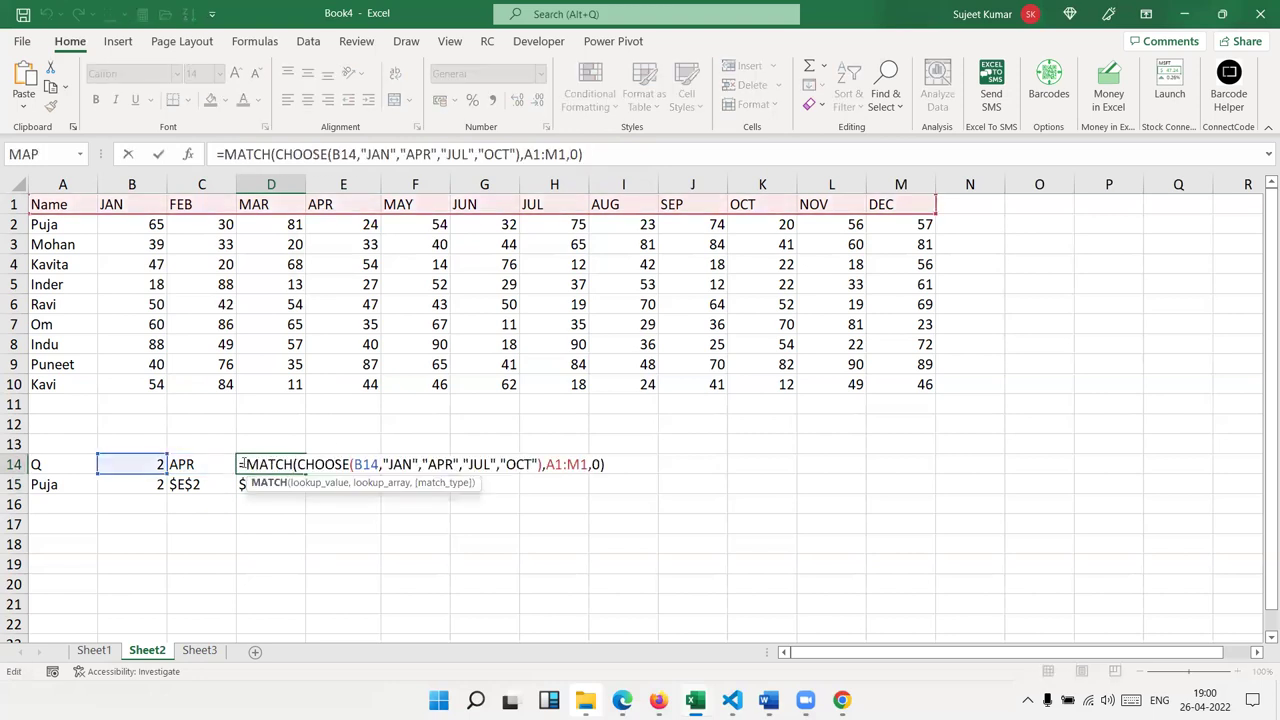
{"action": "left_click_drag", "start_coordinate": [242, 463], "coordinate": [689, 466]}
{"action": "key", "text": "ctrl+c"}
- Paste the MATCH expression over B15 in C15's ADDRESS, then undo that mistaken replacement
{"action": "key", "text": "Escape"}
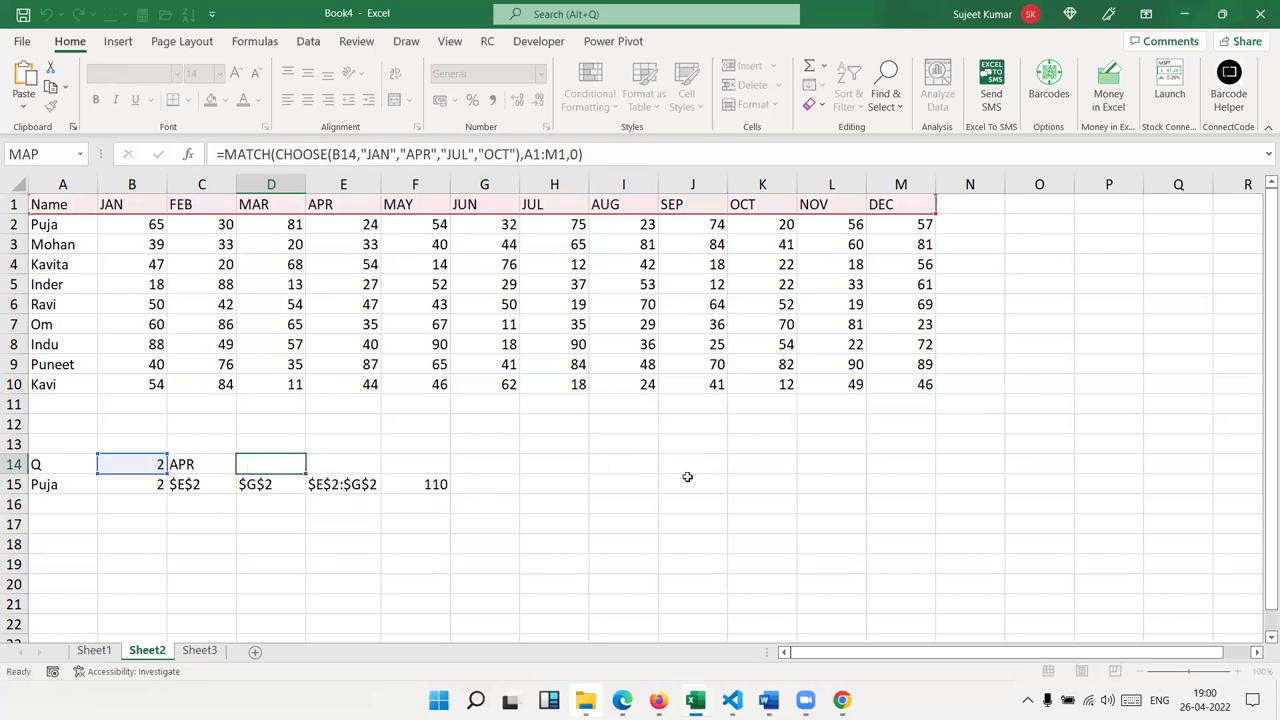
{"action": "double_click", "coordinate": [206, 481]}
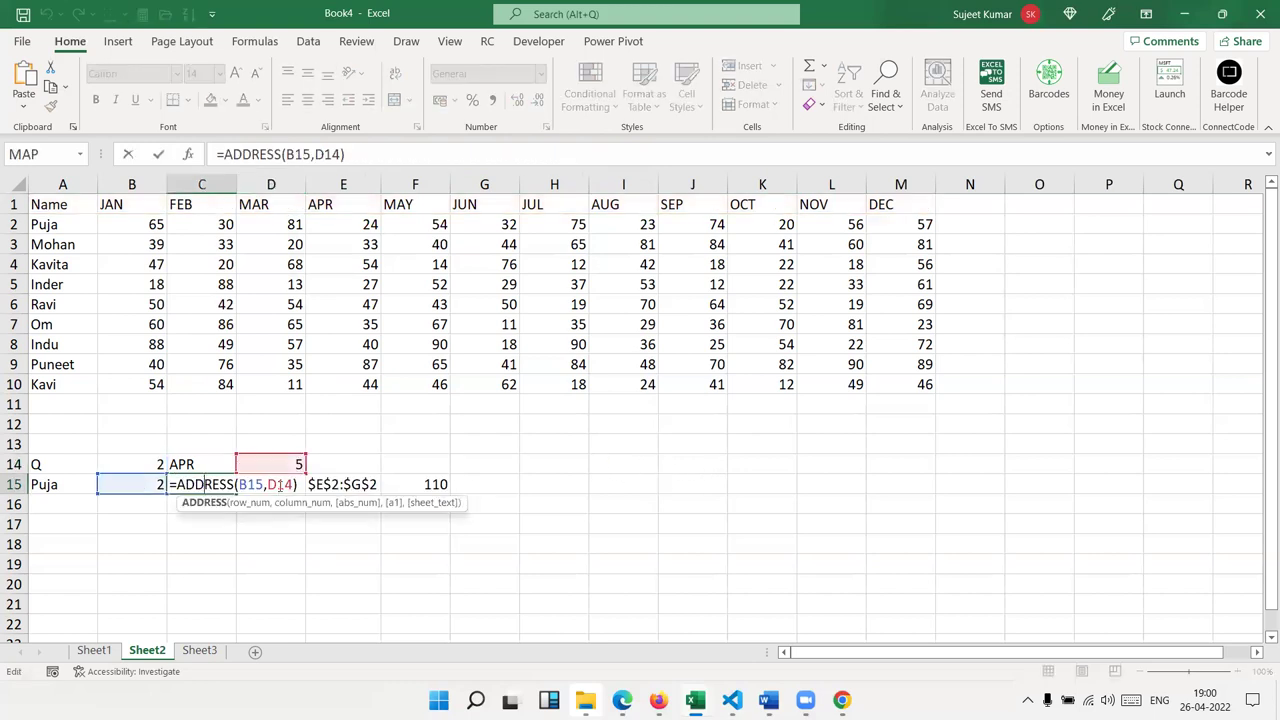
{"action": "double_click", "coordinate": [252, 484]}
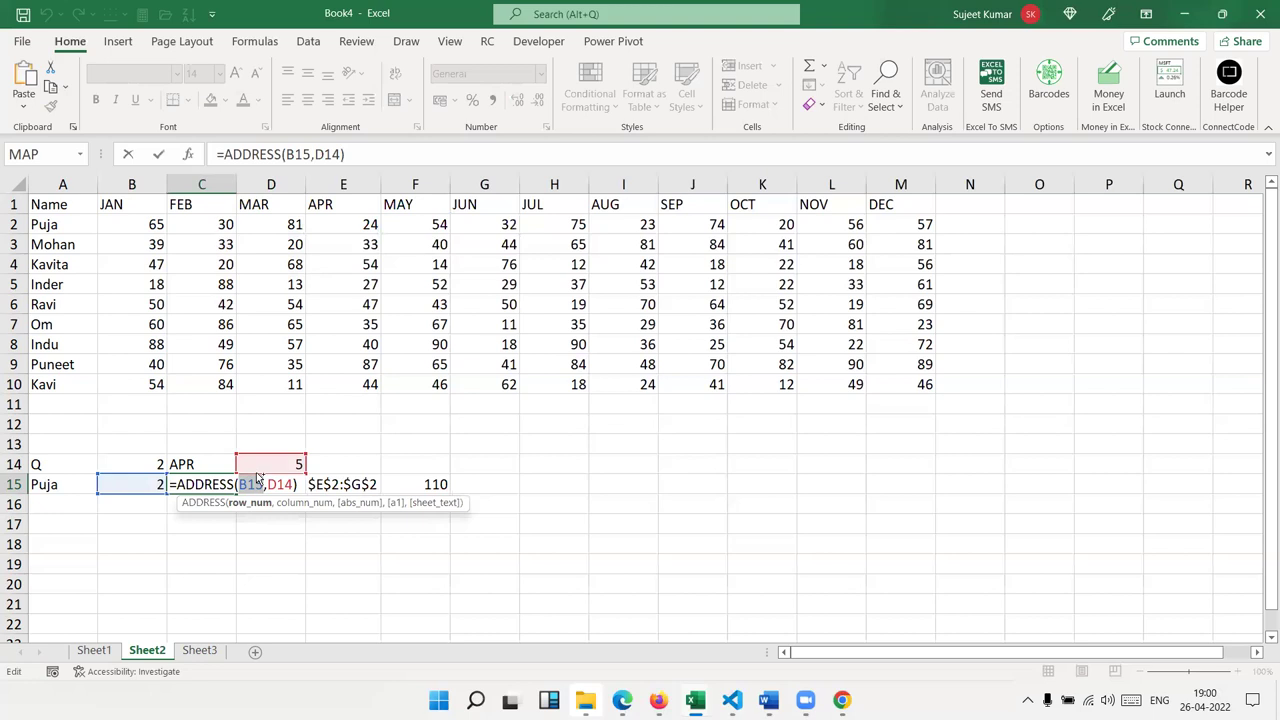
{"action": "key", "text": "ctrl+v"}
{"action": "key", "text": "Return"}
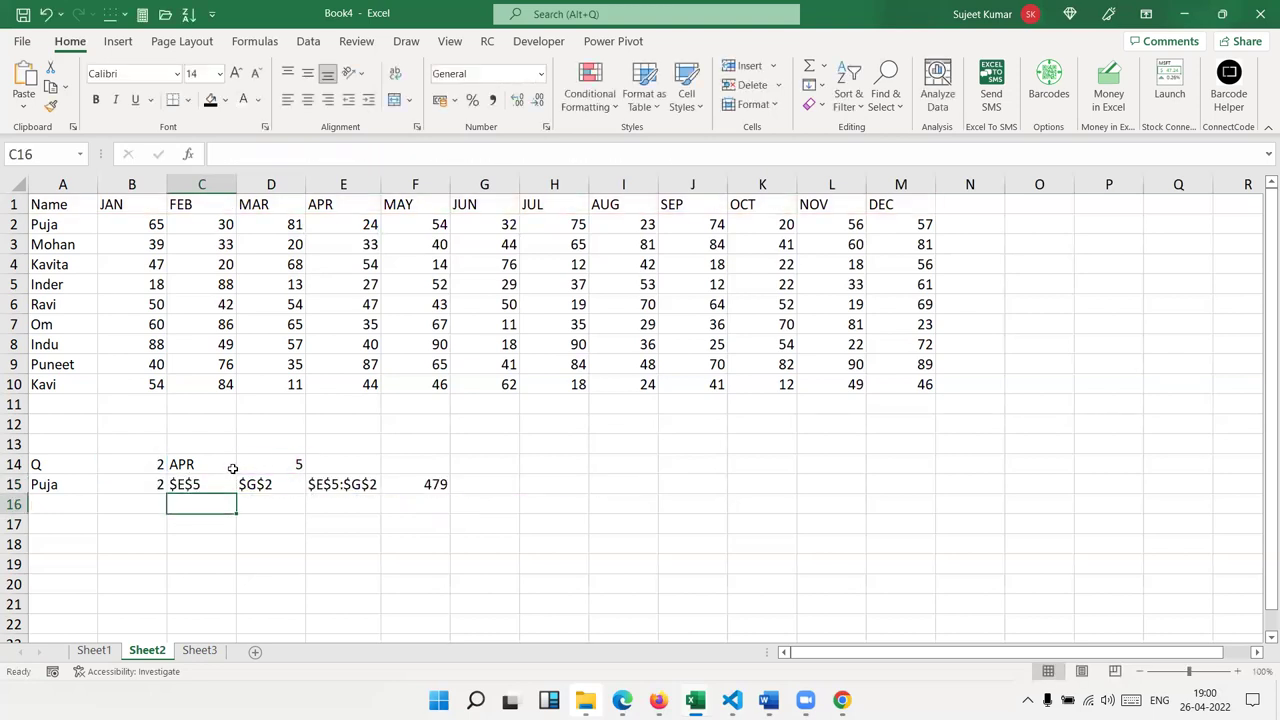
{"action": "key", "text": "ctrl+z"}
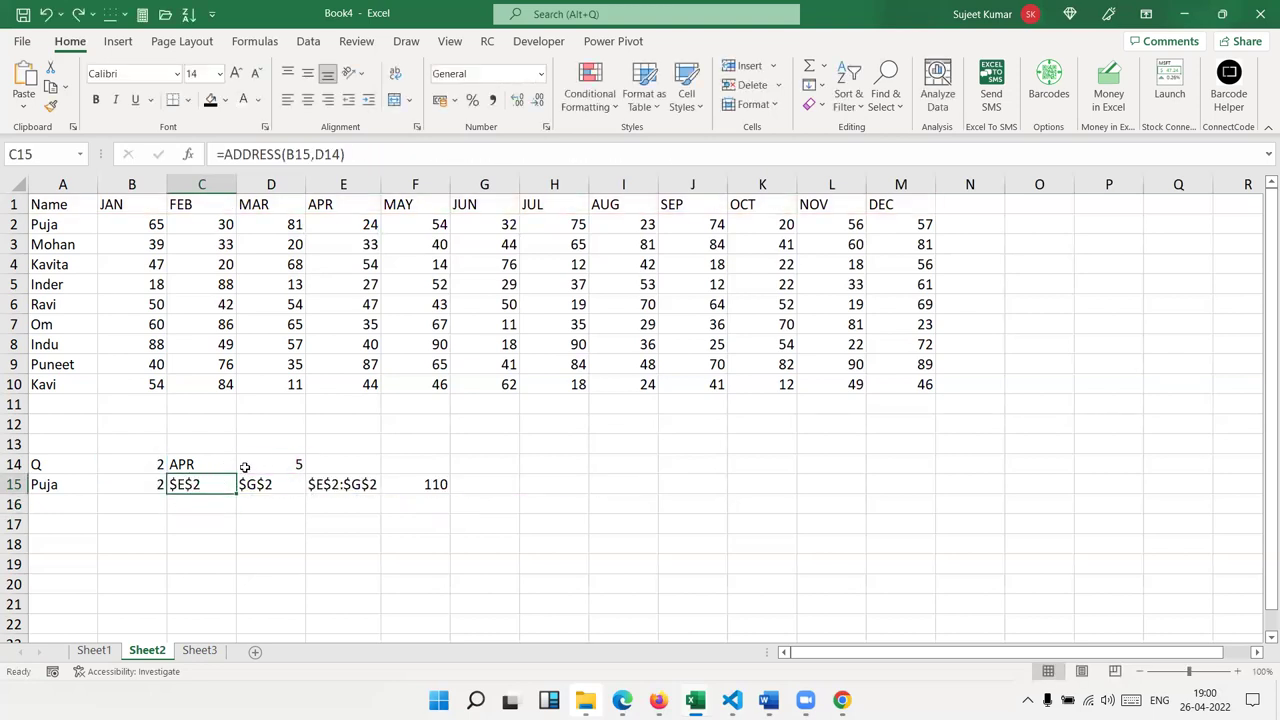
{"action": "key", "text": "Up"}
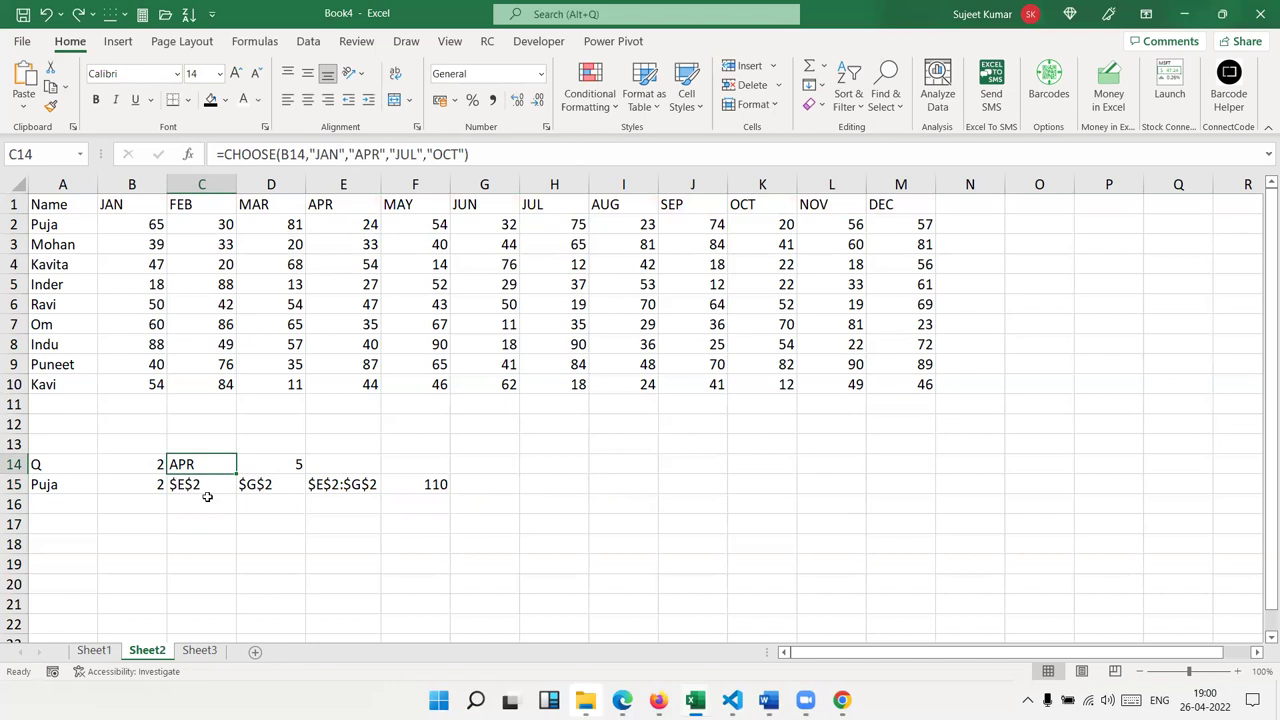
- Replace D14 in C15's ADDRESS with the parenthesized MATCH(CHOOSE(...)) expression, keeping $E$2
{"action": "double_click", "coordinate": [204, 488]}
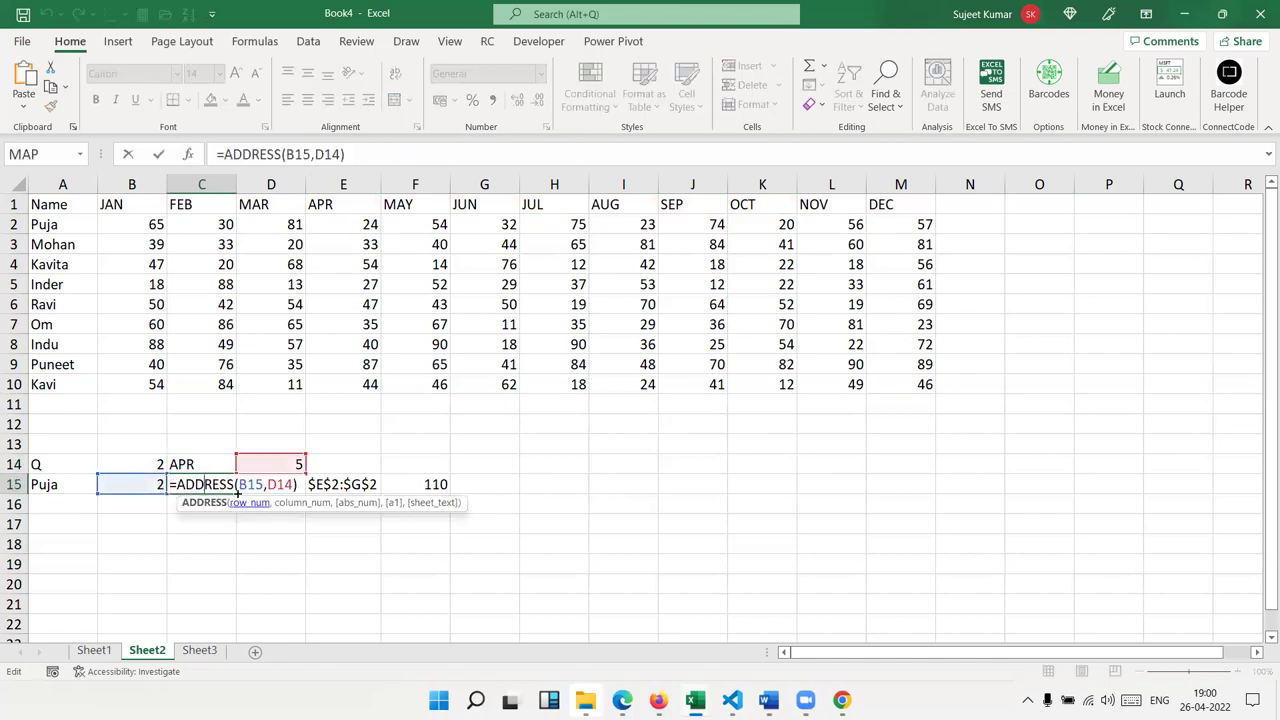
{"action": "double_click", "coordinate": [272, 484]}
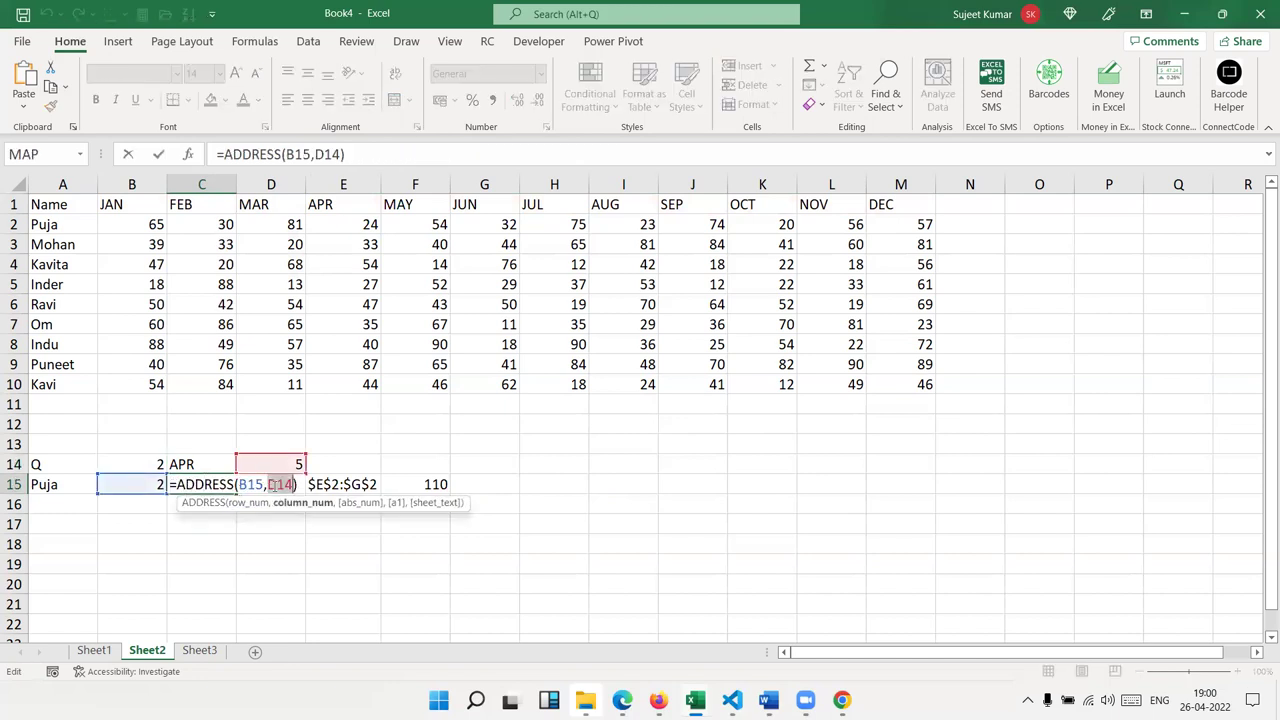
{"action": "type", "text": "("}
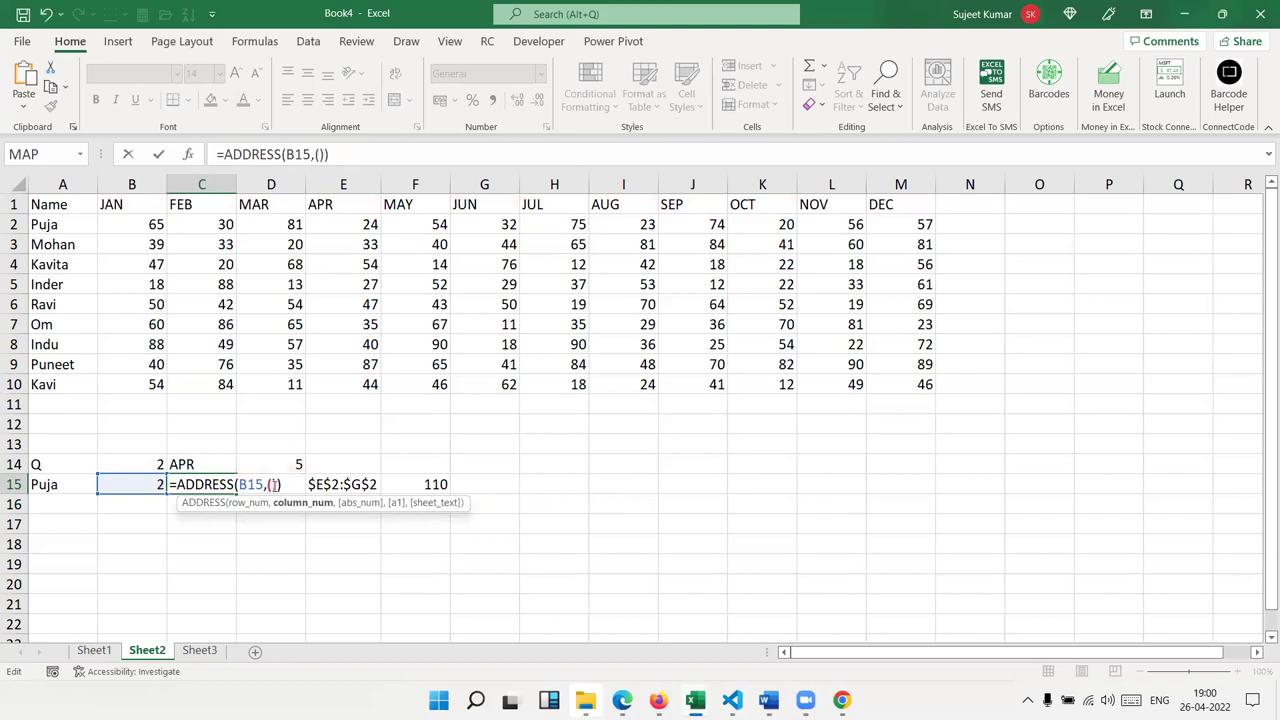
{"action": "key", "text": "ctrl+v"}
{"action": "key", "text": "Return"}
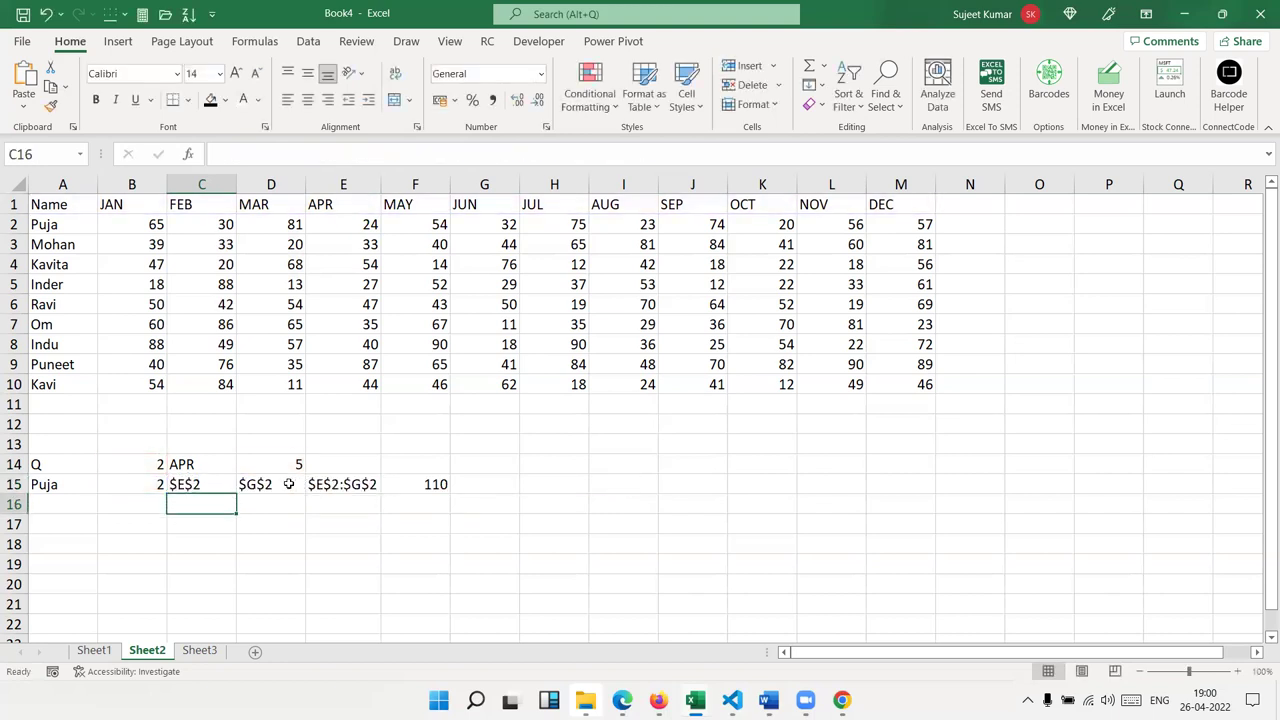
{"action": "key", "text": "Up"}
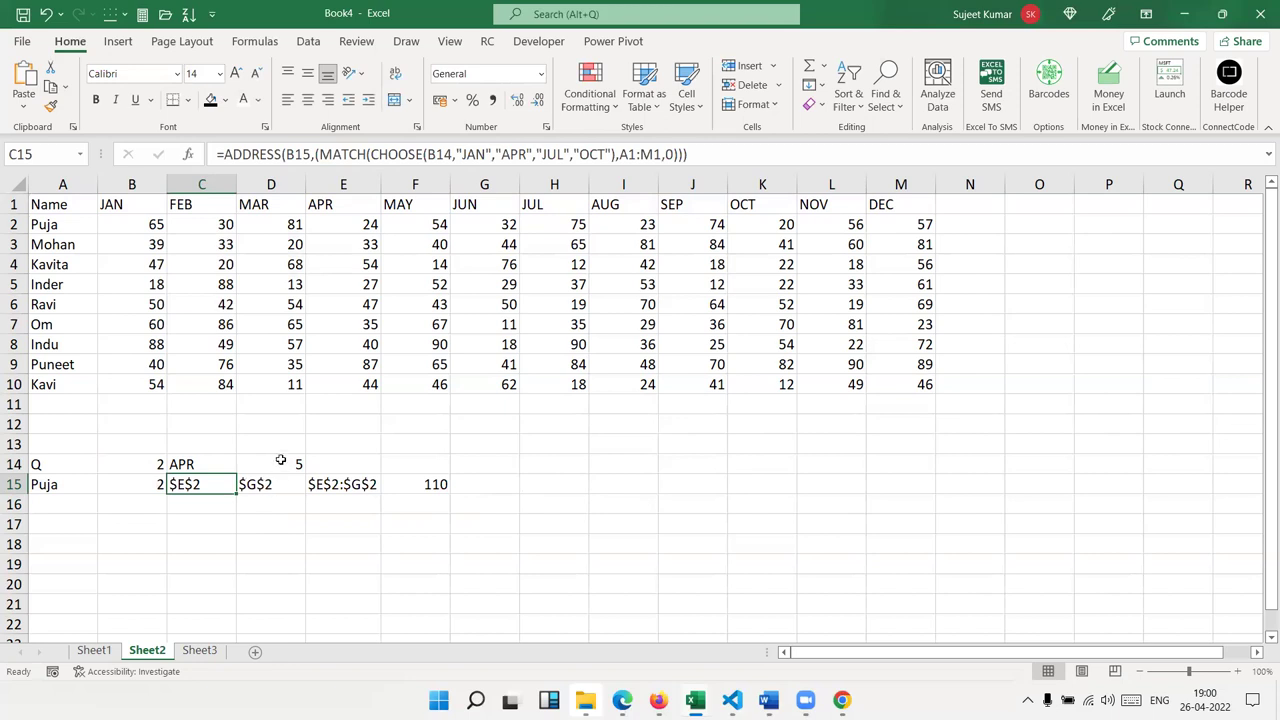
{"action": "left_click", "coordinate": [279, 459]}
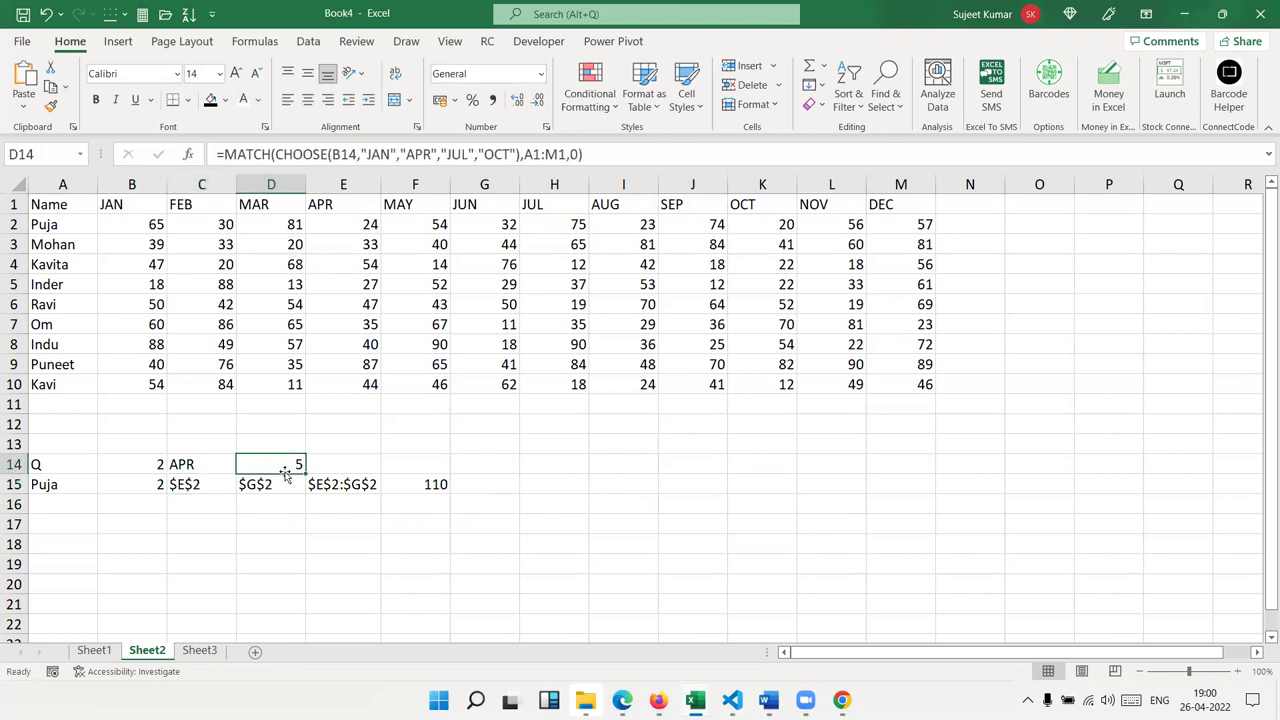
- Replace D14 in D15's ADDRESS with the pasted MATCH(CHOOSE(...)) expression, still giving $G$2
{"action": "left_click", "coordinate": [280, 484]}
{"action": "double_click", "coordinate": [274, 485]}
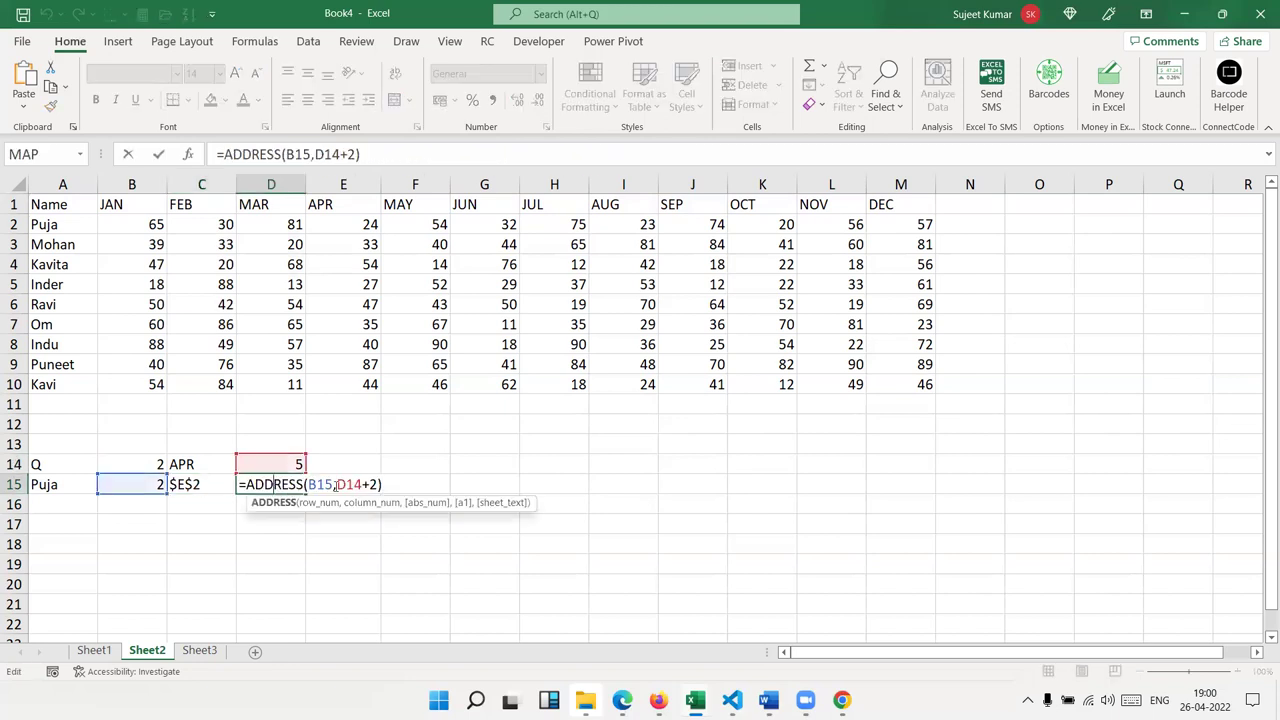
{"action": "double_click", "coordinate": [338, 484]}
{"action": "type", "text": "()"}
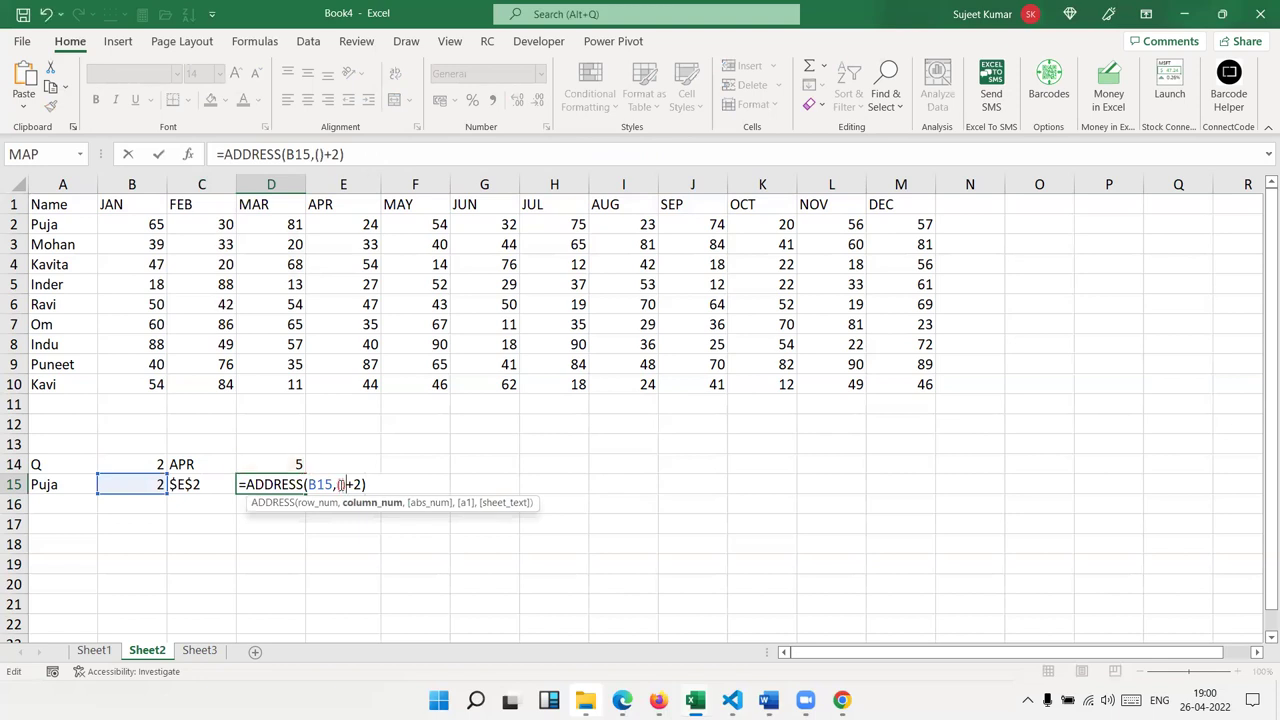
{"action": "type", "text": "MATCH(CHOOSE(B14,\"JAN\",\"APR\",\"JUL\",\"OCT\"),A1:M1,0)"}
{"action": "key", "text": "Return"}
{"action": "key", "text": "Up"}
- Clear the unneeded D14 helper and copy C15's ADDRESS formula text
{"action": "key", "text": "Left"}
{"action": "key", "text": "Delete"}
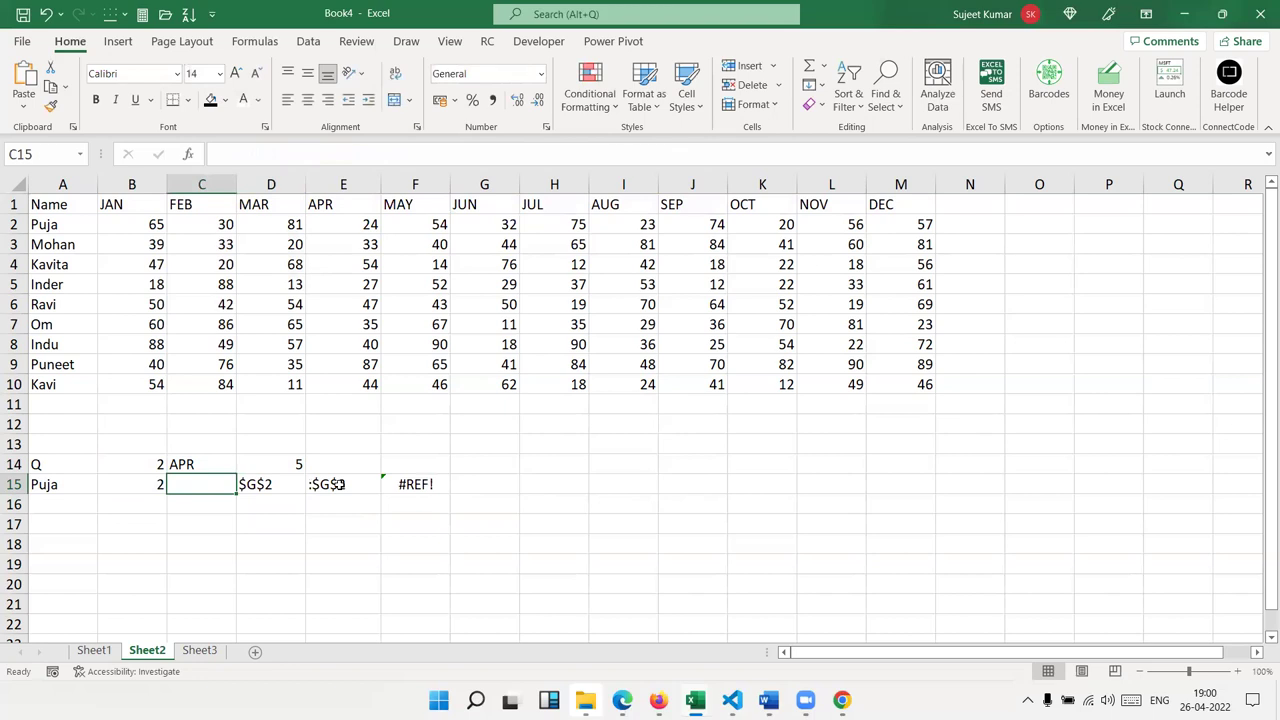
{"action": "key", "text": "ctrl+z"}
{"action": "key", "text": "Right"}
{"action": "key", "text": "Up"}
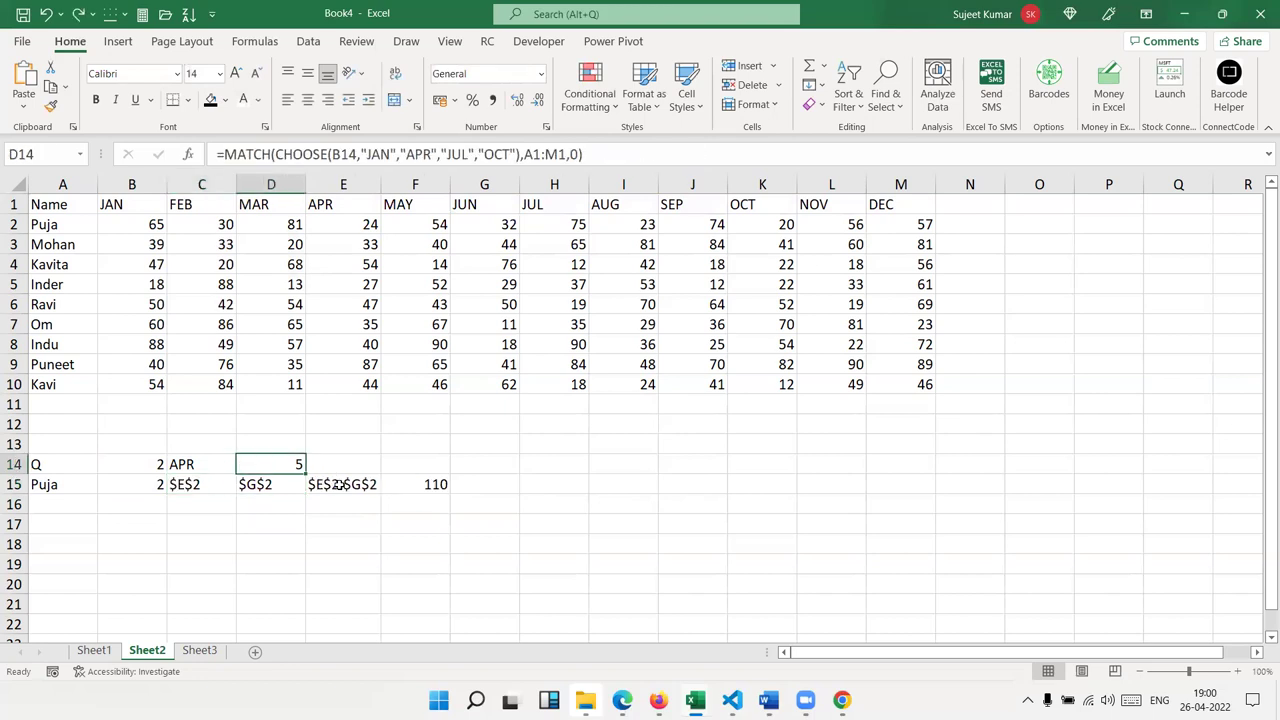
{"action": "key", "text": "Down"}
{"action": "key", "text": "Left"}
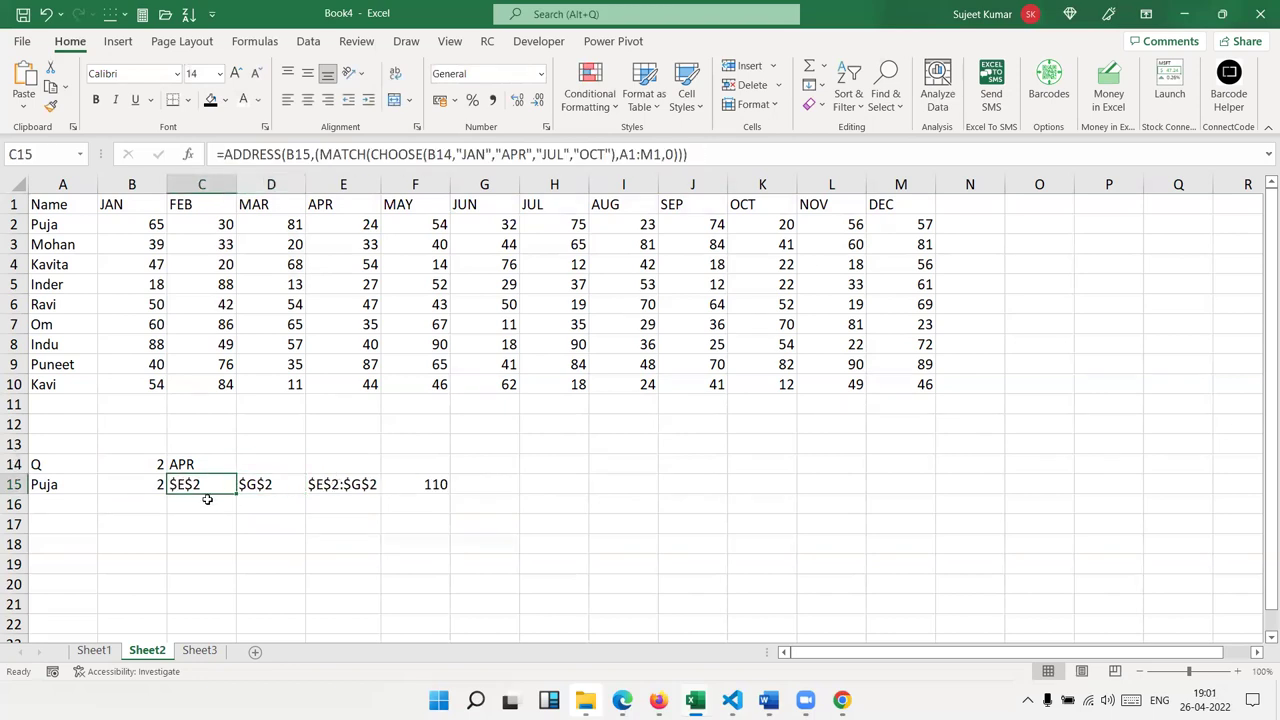
{"action": "double_click", "coordinate": [214, 484]}
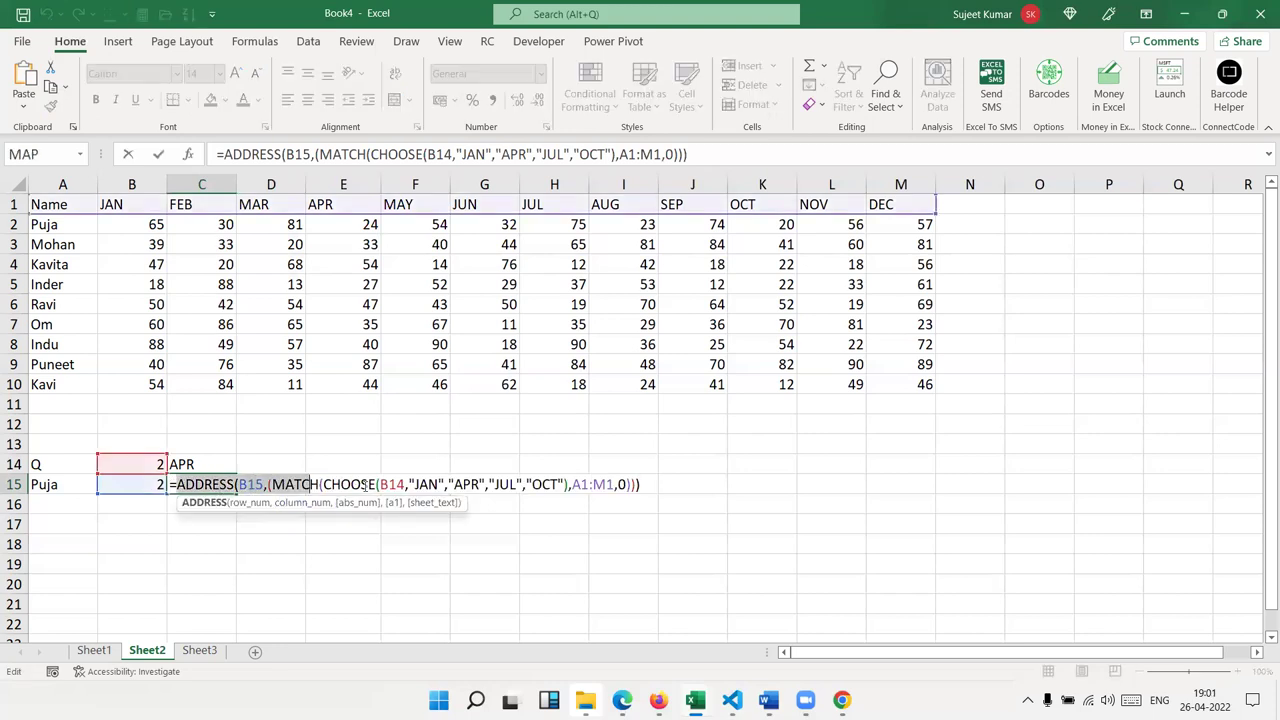
{"action": "left_click_drag", "start_coordinate": [178, 484], "coordinate": [732, 500]}
{"action": "key", "text": "ctrl+c"}
{"action": "key", "text": "Escape"}
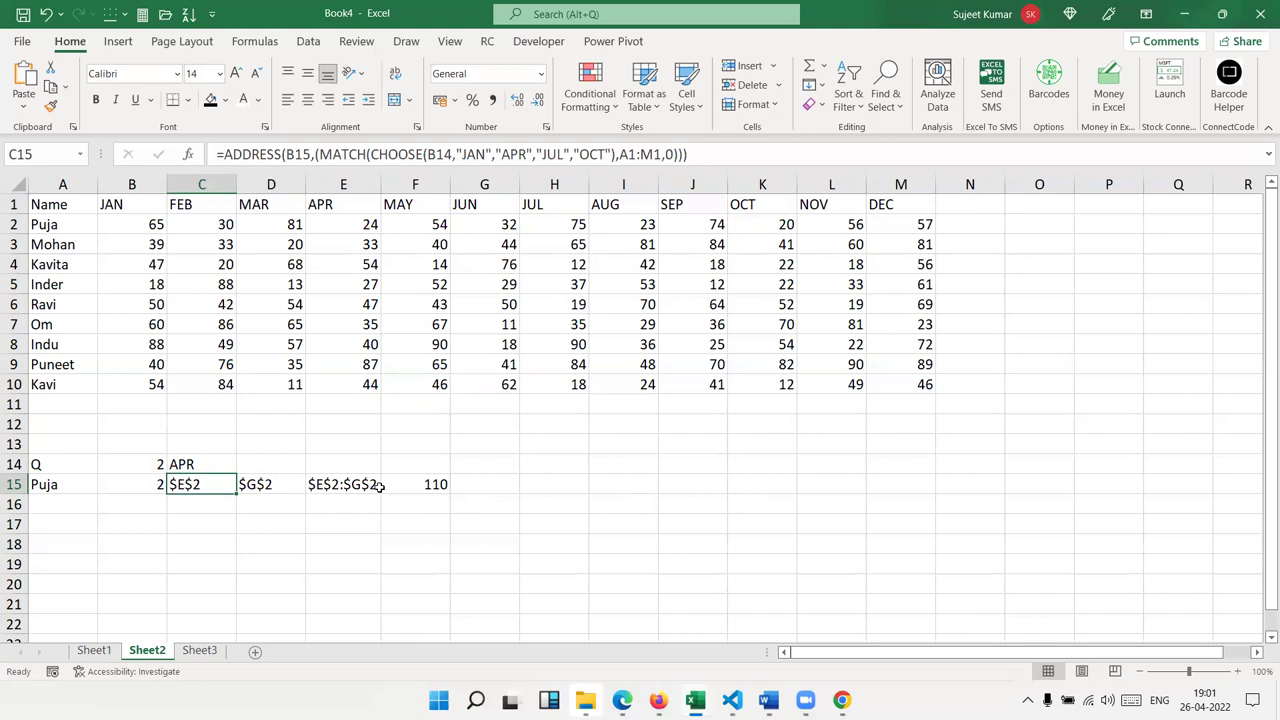
- In E15, replace the C15 reference with its copied ADDRESS formula in brackets
{"action": "left_click", "coordinate": [348, 490]}
{"action": "double_click", "coordinate": [349, 485]}
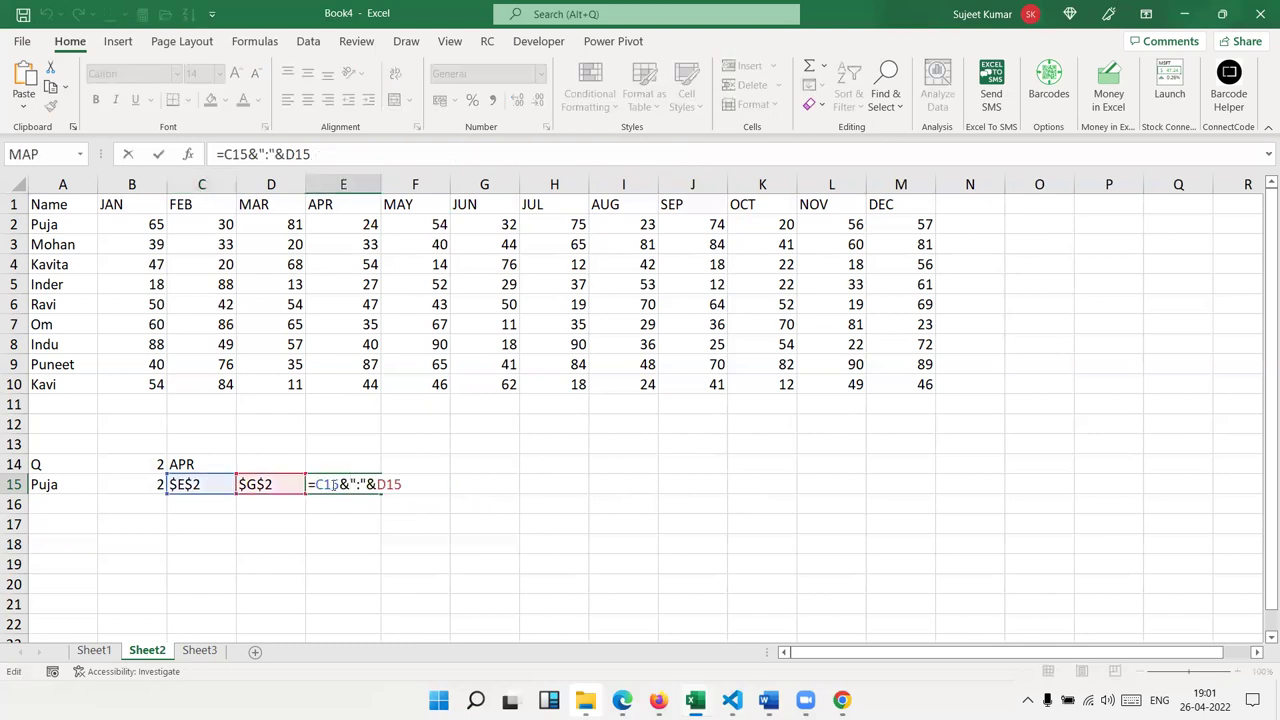
{"action": "double_click", "coordinate": [327, 484]}
{"action": "type", "text": "("}
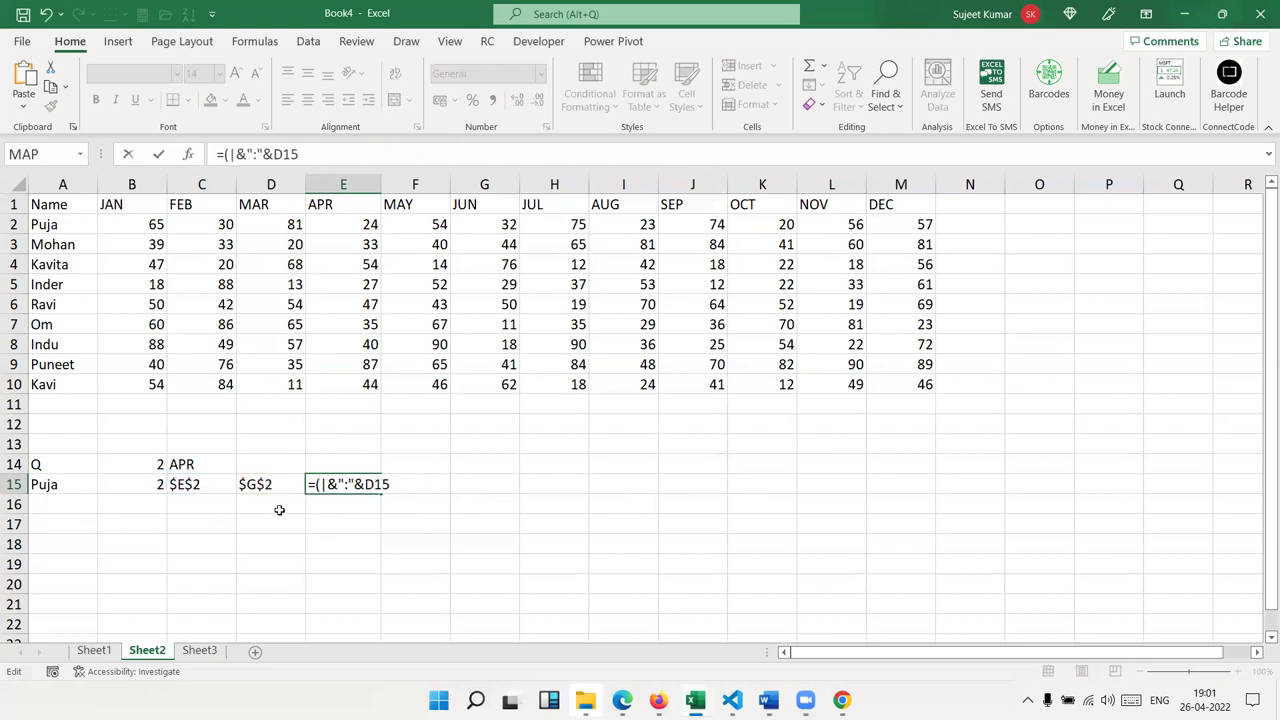
{"action": "type", "text": ")"}
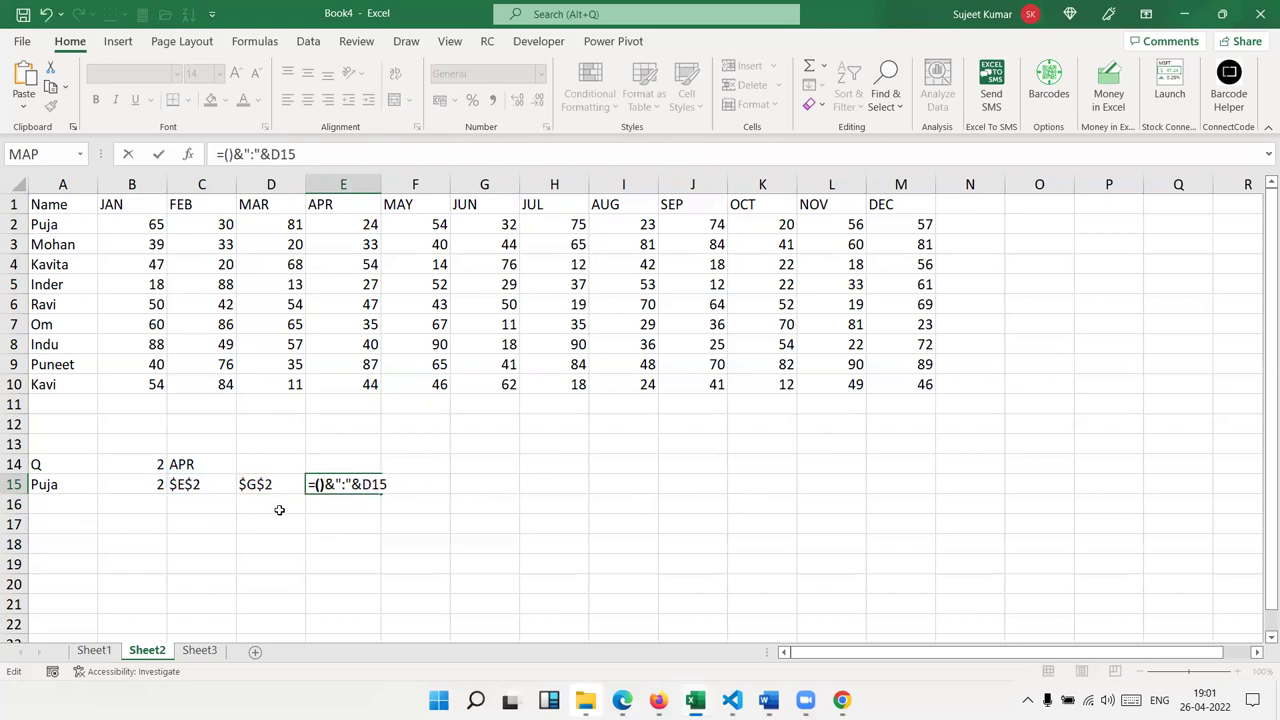
{"action": "key", "text": "ctrl+v"}
{"action": "key", "text": "ctrl+Return"}
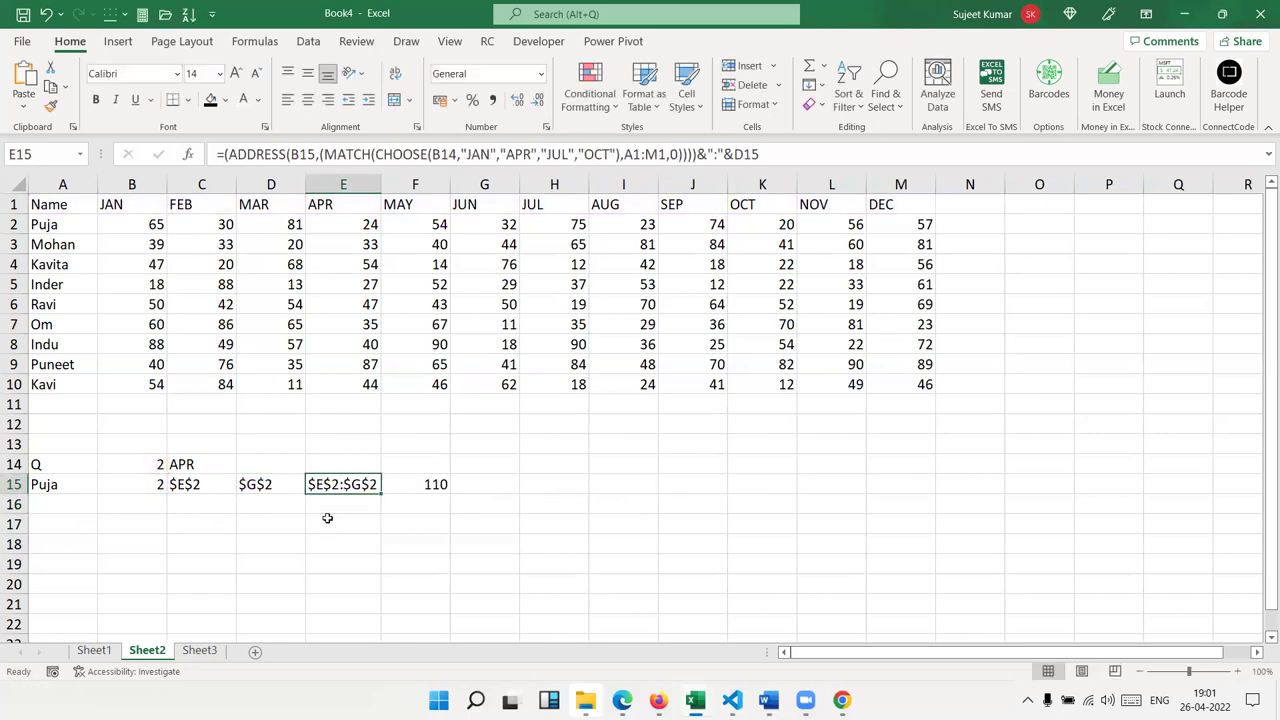
- Clear the C15 helper formula
{"action": "key", "text": "Left"}
{"action": "key", "text": "Left"}
{"action": "key", "text": "Right"}
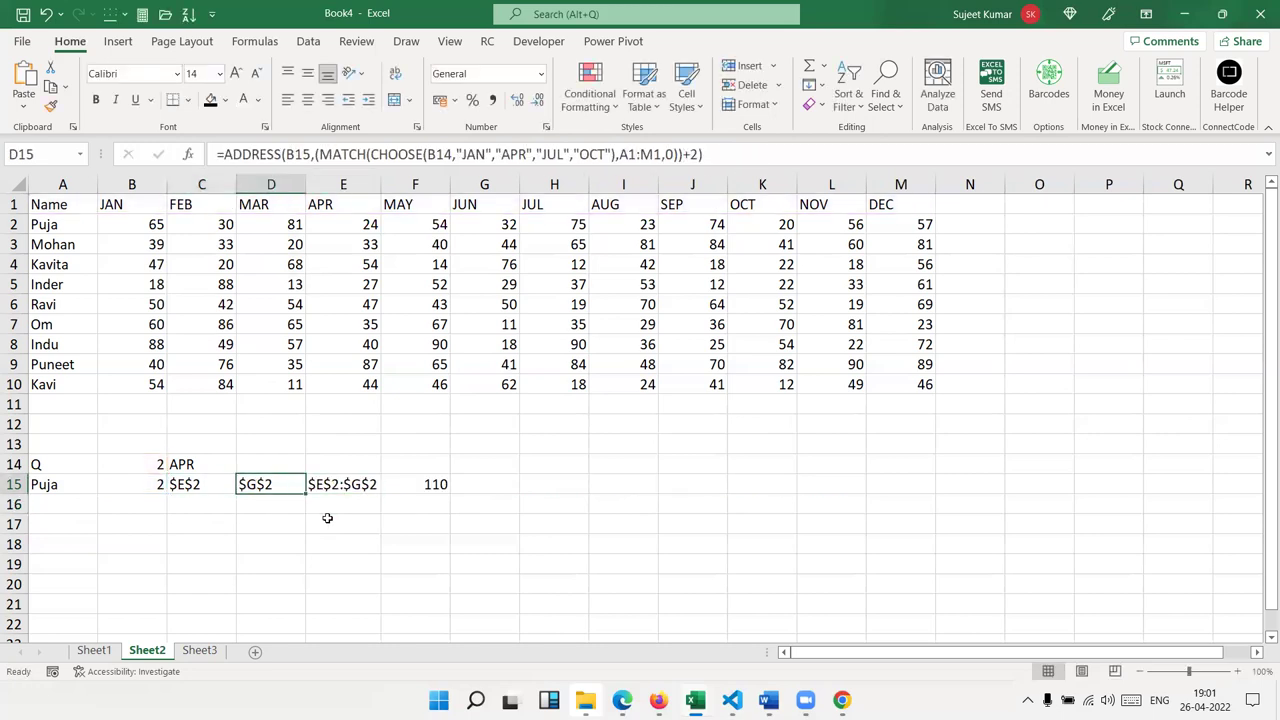
{"action": "key", "text": "Left"}
{"action": "key", "text": "Delete"}
{"action": "key", "text": "Right"}
- Copy D15's ADDRESS expression and put it, in brackets, in place of E15's D15 reference
{"action": "double_click", "coordinate": [258, 484]}
{"action": "left_click_drag", "start_coordinate": [244, 484], "coordinate": [726, 486]}
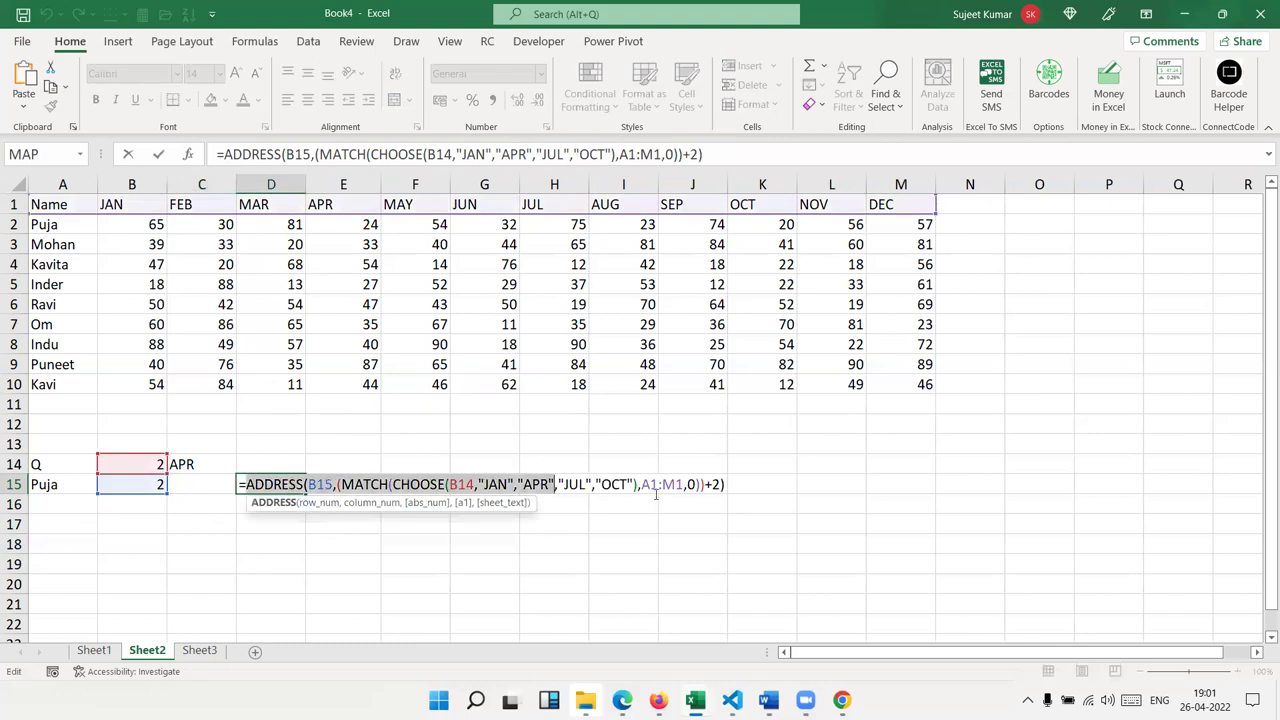
{"action": "key", "text": "Escape"}
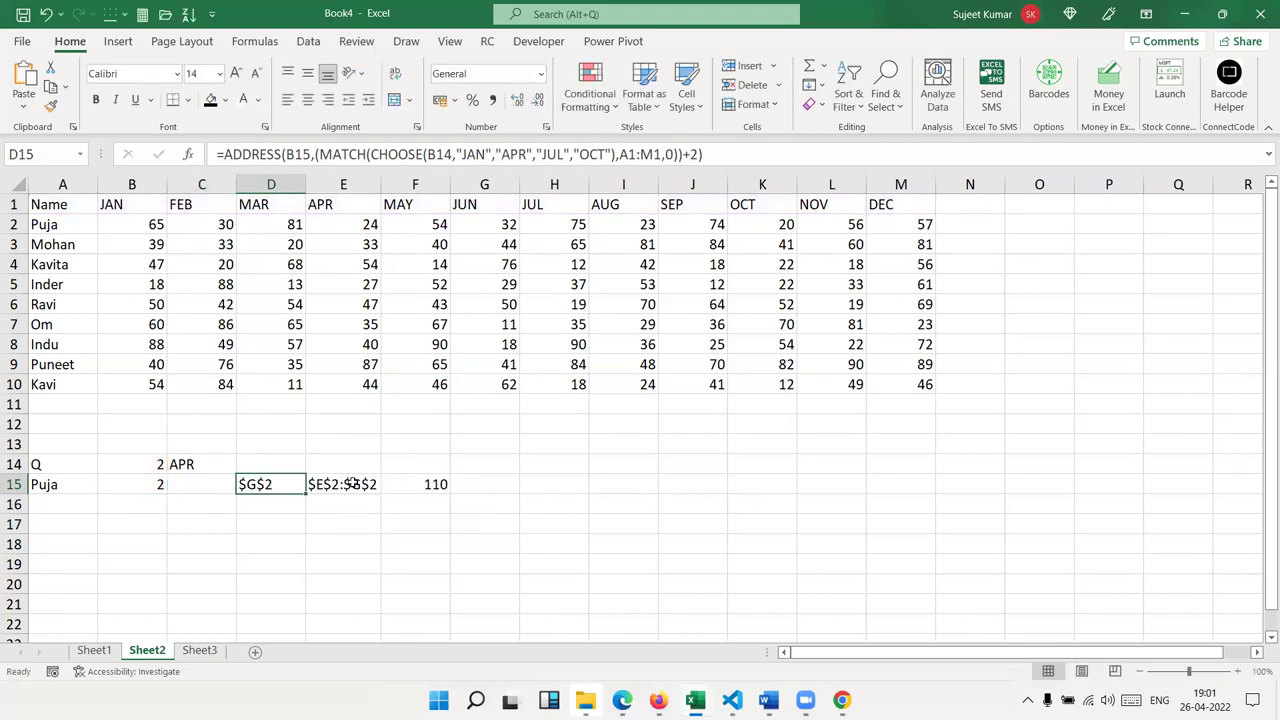
{"action": "double_click", "coordinate": [350, 484]}
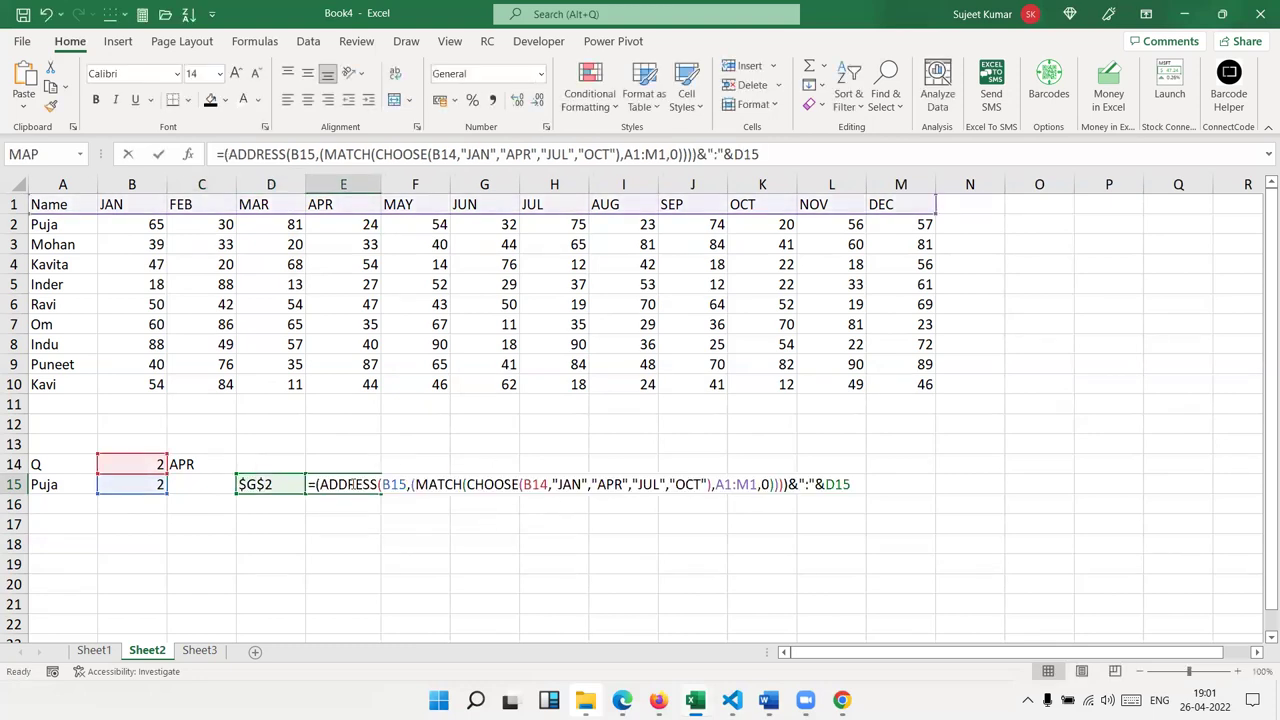
{"action": "double_click", "coordinate": [838, 485]}
{"action": "type", "text": "()"}
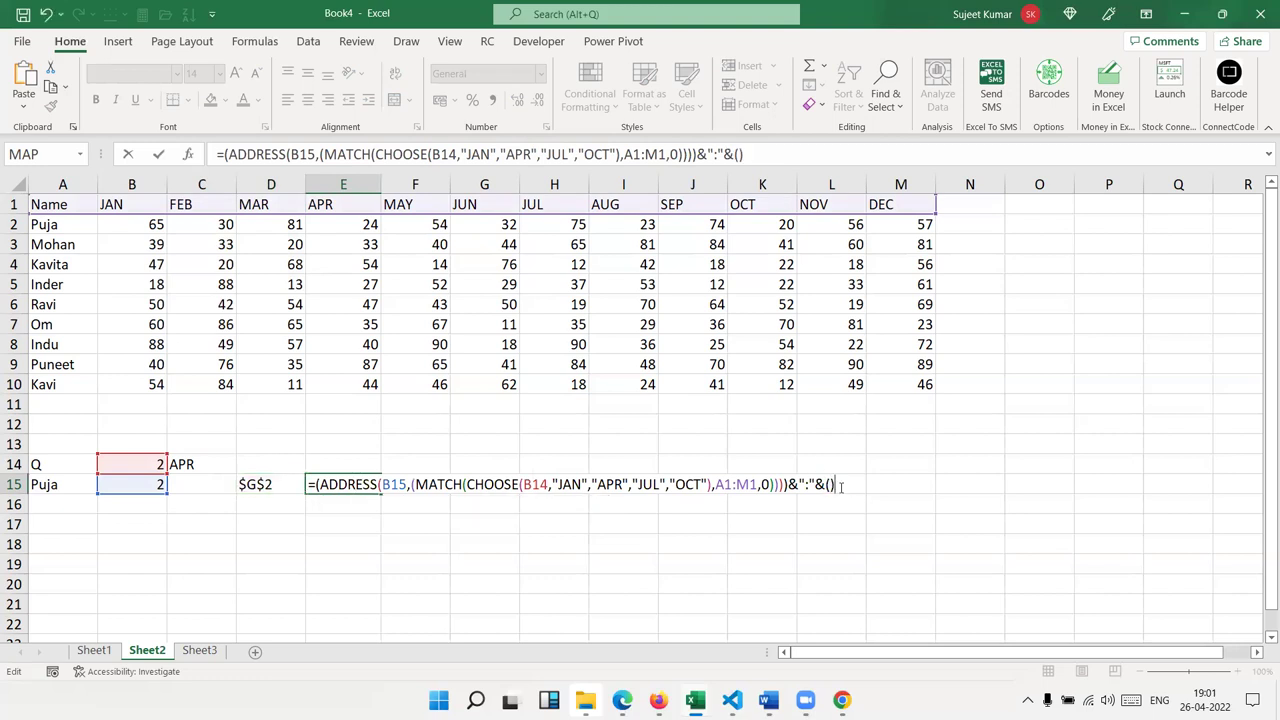
{"action": "type", "text": "ADDRESS(B15,(MATCH(CHOOSE(B14,\"JAN\",\"APR\",\"JUL\",\"OCT\"),A1:M1,0))+2)"}
{"action": "key", "text": "Return"}
- Clear the D15 helper formula, leaving E15 to build $E$2:$G$2 alone
{"action": "key", "text": "Up"}
{"action": "key", "text": "Left"}
{"action": "key", "text": "Delete"}
{"action": "key", "text": "Right"}
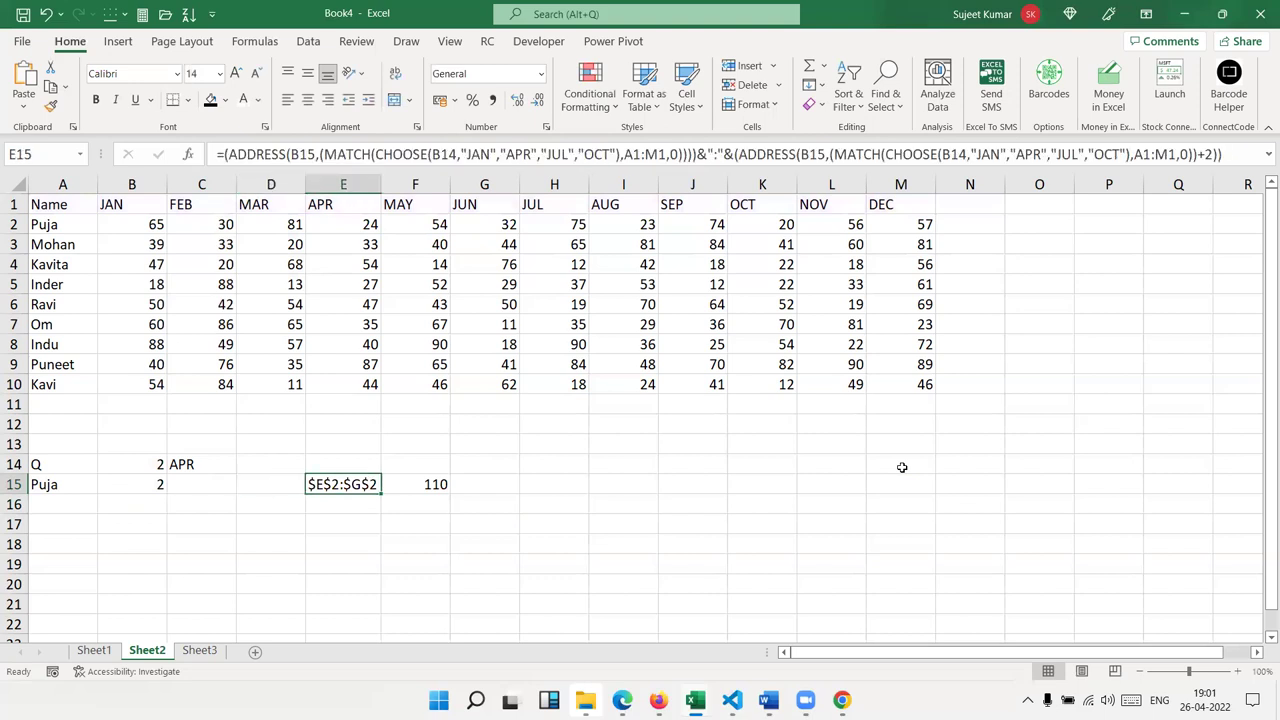
{"action": "key", "text": "ctrl+c"}
{"action": "key", "text": "shift+Left"}
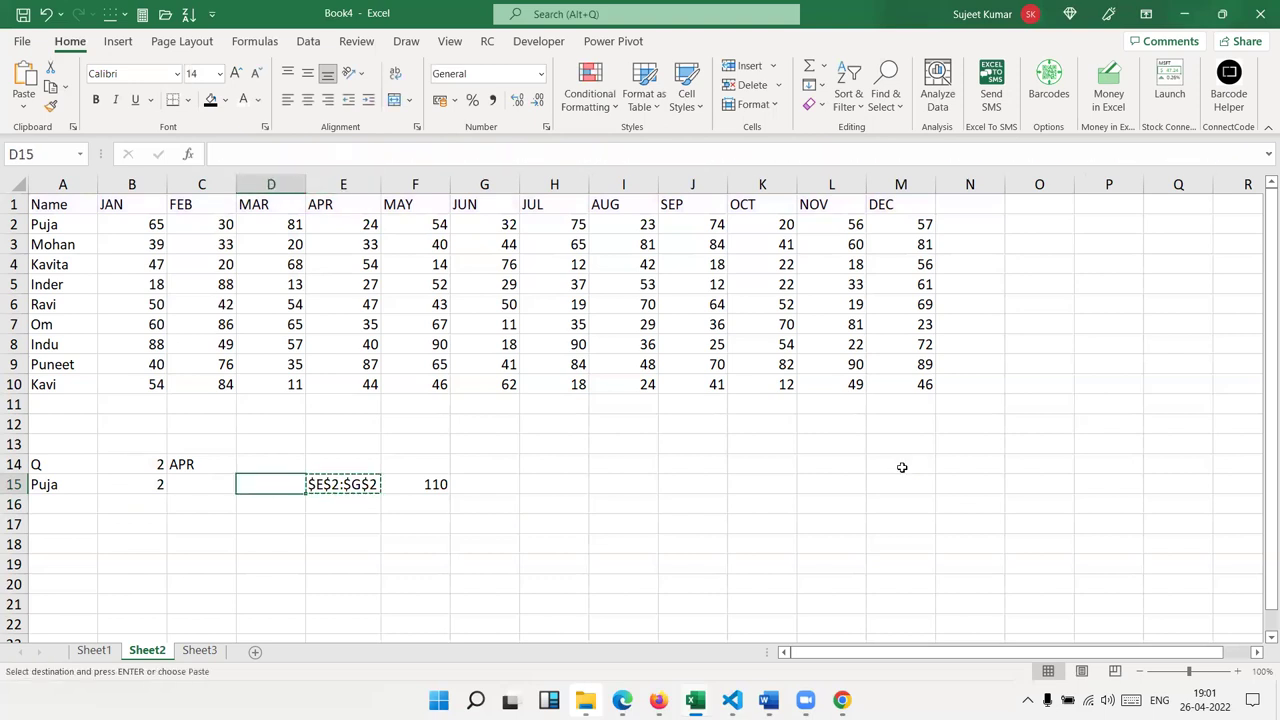
{"action": "key", "text": "shift+Right"}
{"action": "key", "text": "Escape"}
- Copy the full range-building formula text from E15
{"action": "double_click", "coordinate": [360, 484]}
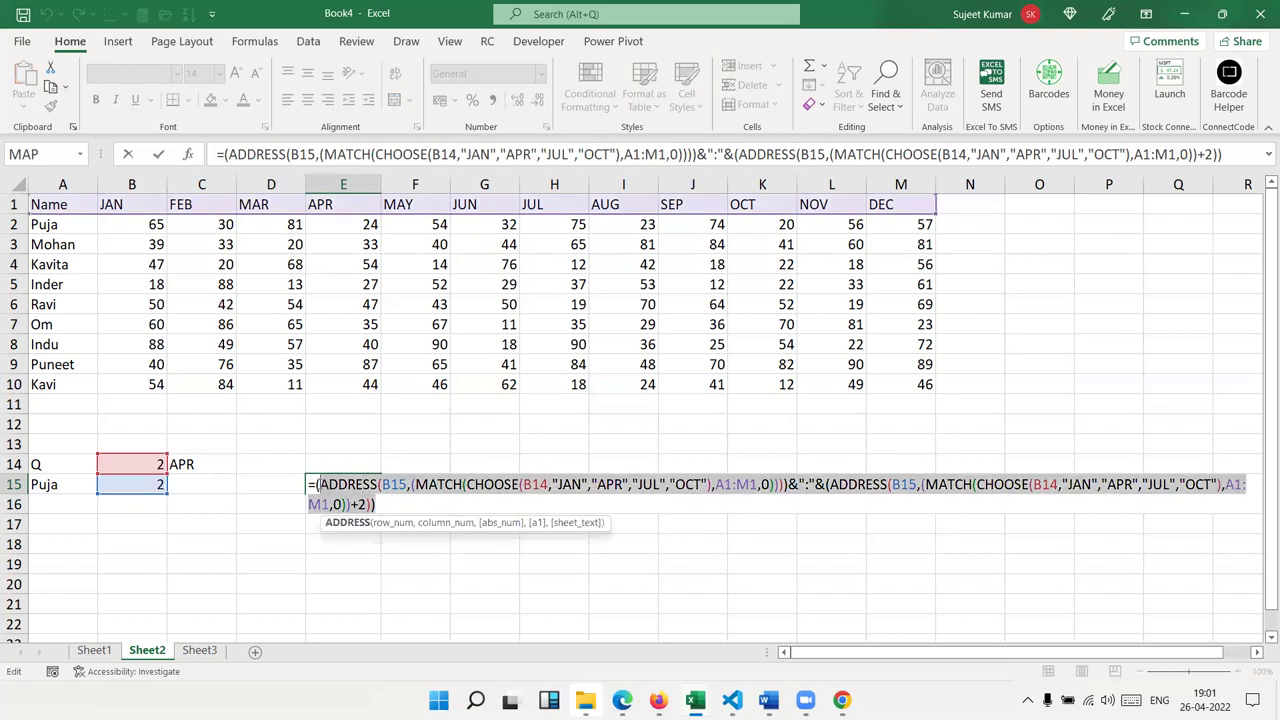
{"action": "key", "text": "ctrl+c"}
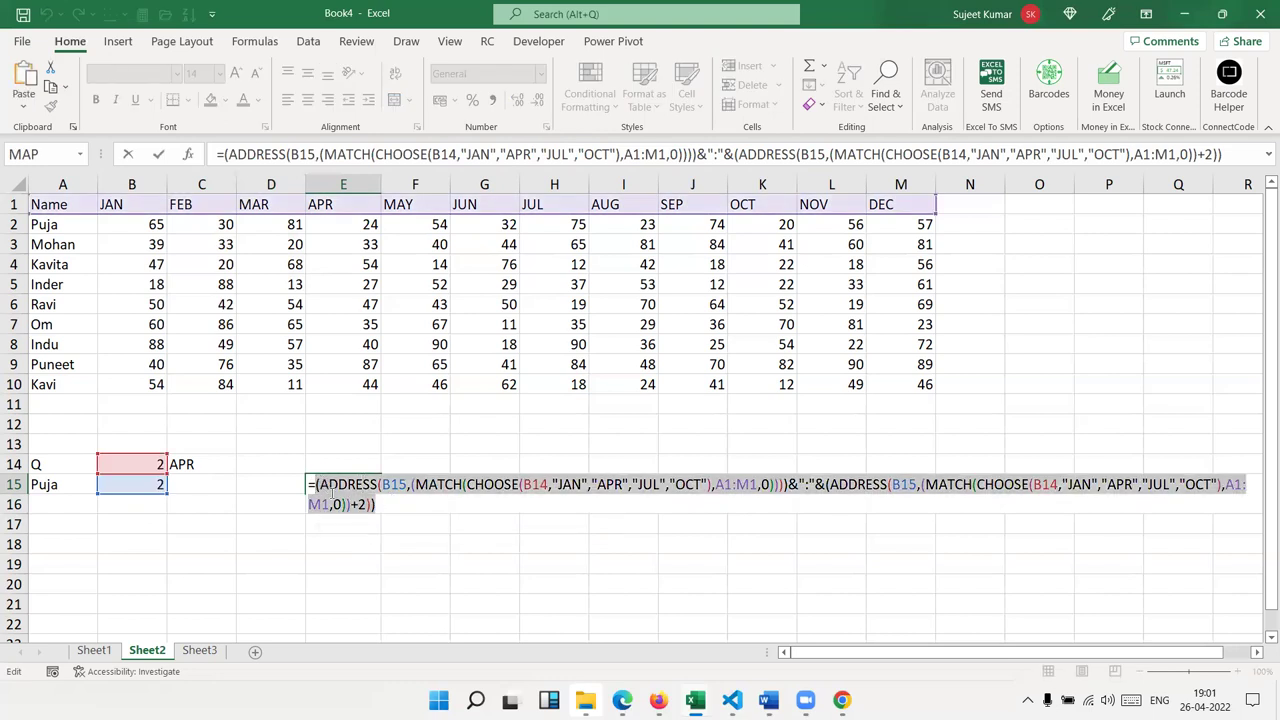
{"action": "key", "text": "Escape"}
{"action": "double_click", "coordinate": [421, 493]}
- Swap the E15 reference in F15's INDIRECT for the pasted range formula, then clear E15
{"action": "double_click", "coordinate": [500, 484]}
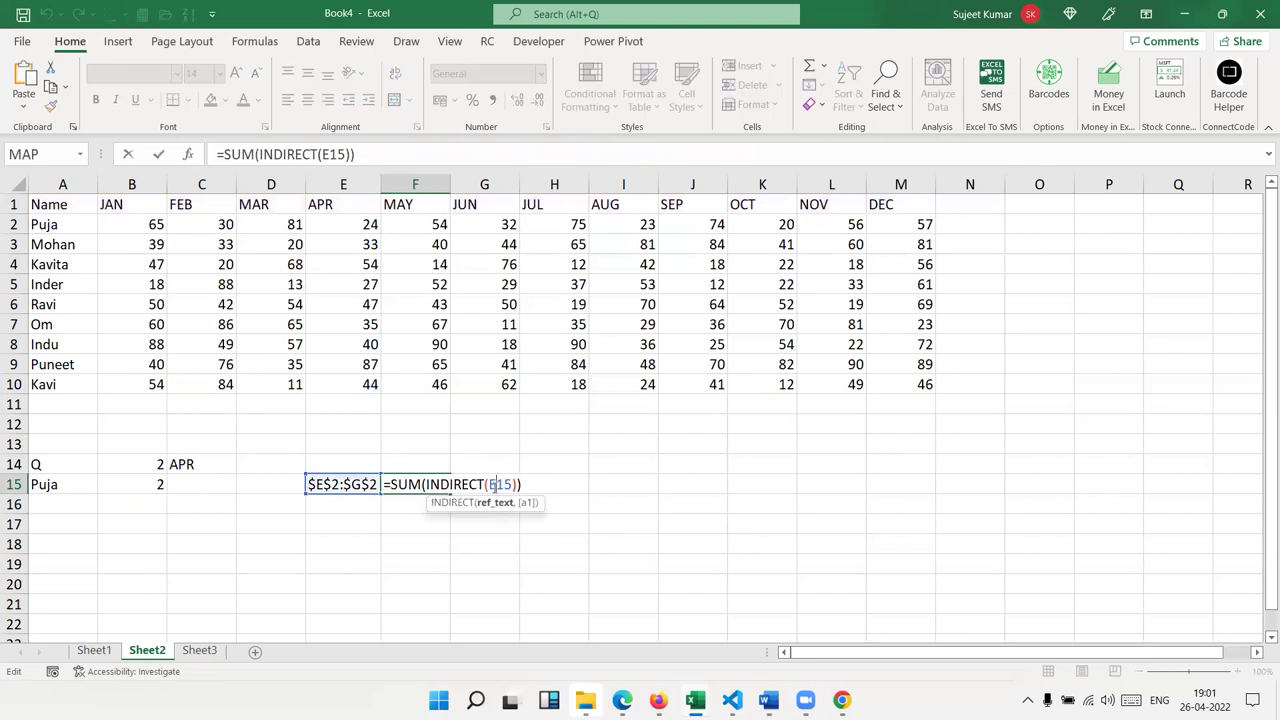
{"action": "key", "text": "ctrl+v"}
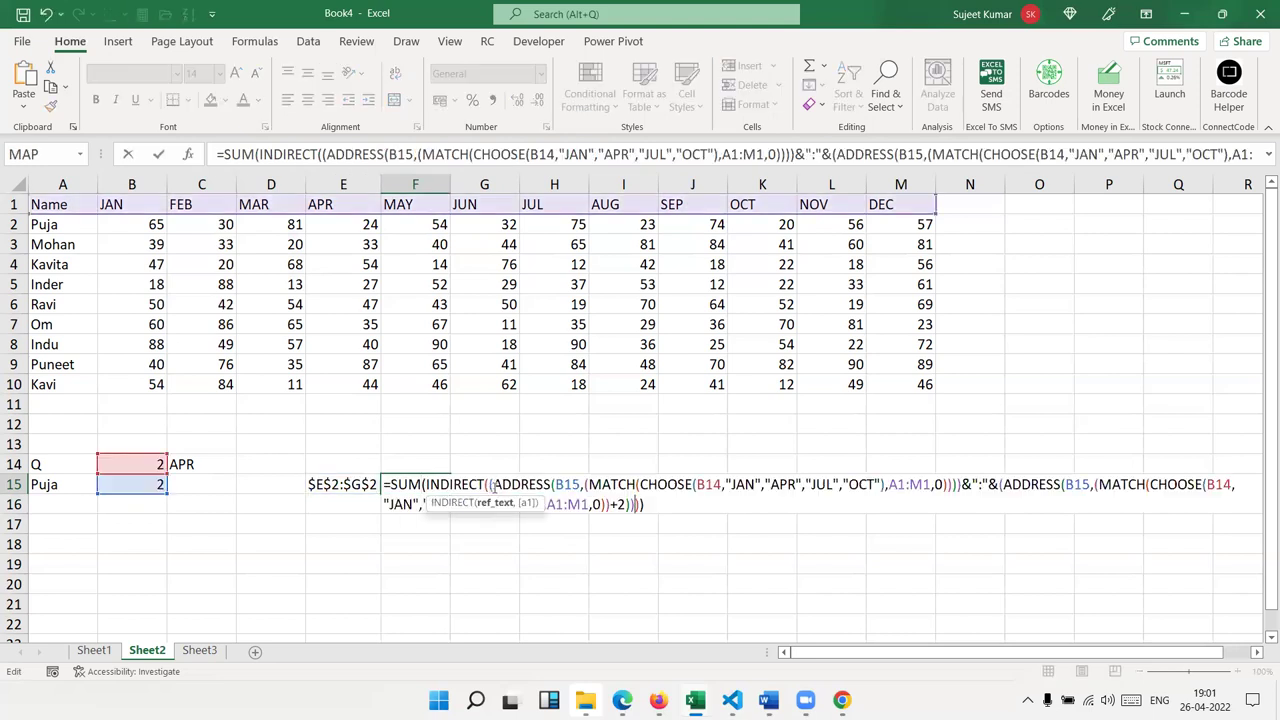
{"action": "key", "text": "Return"}
{"action": "key", "text": "Up"}
{"action": "key", "text": "Left"}
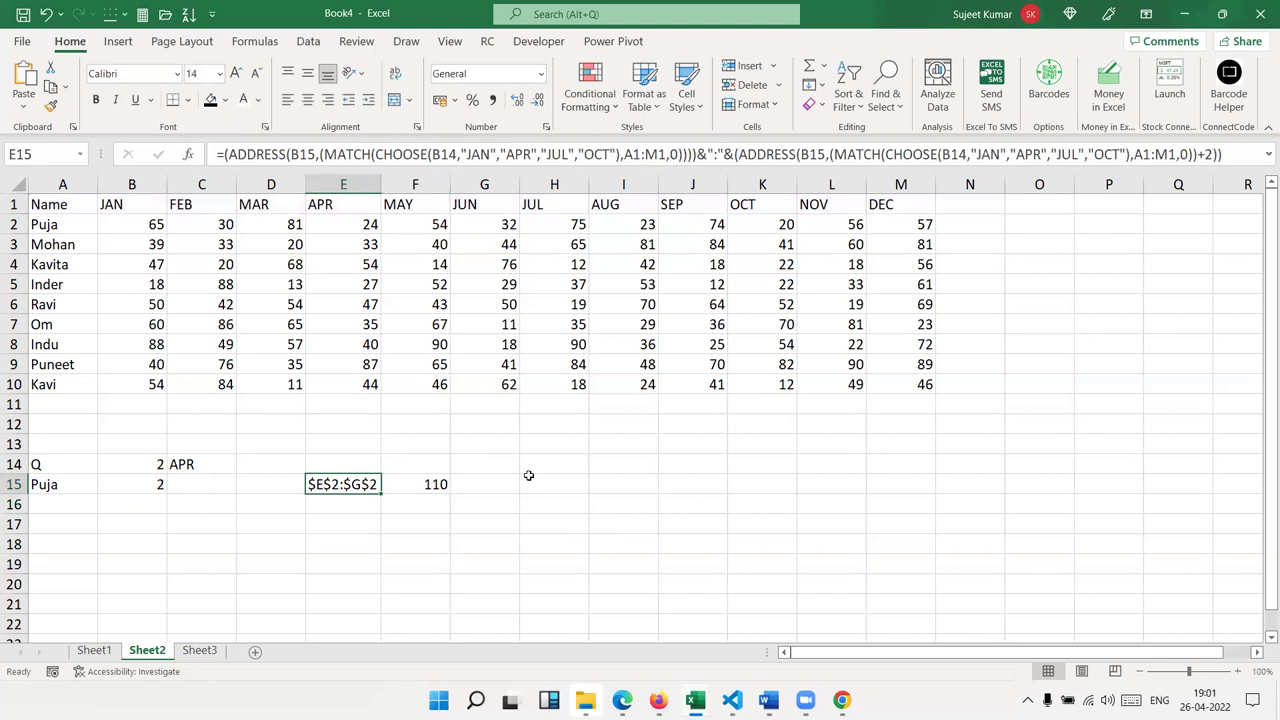
{"action": "key", "text": "Delete"}
{"action": "key", "text": "Right"}
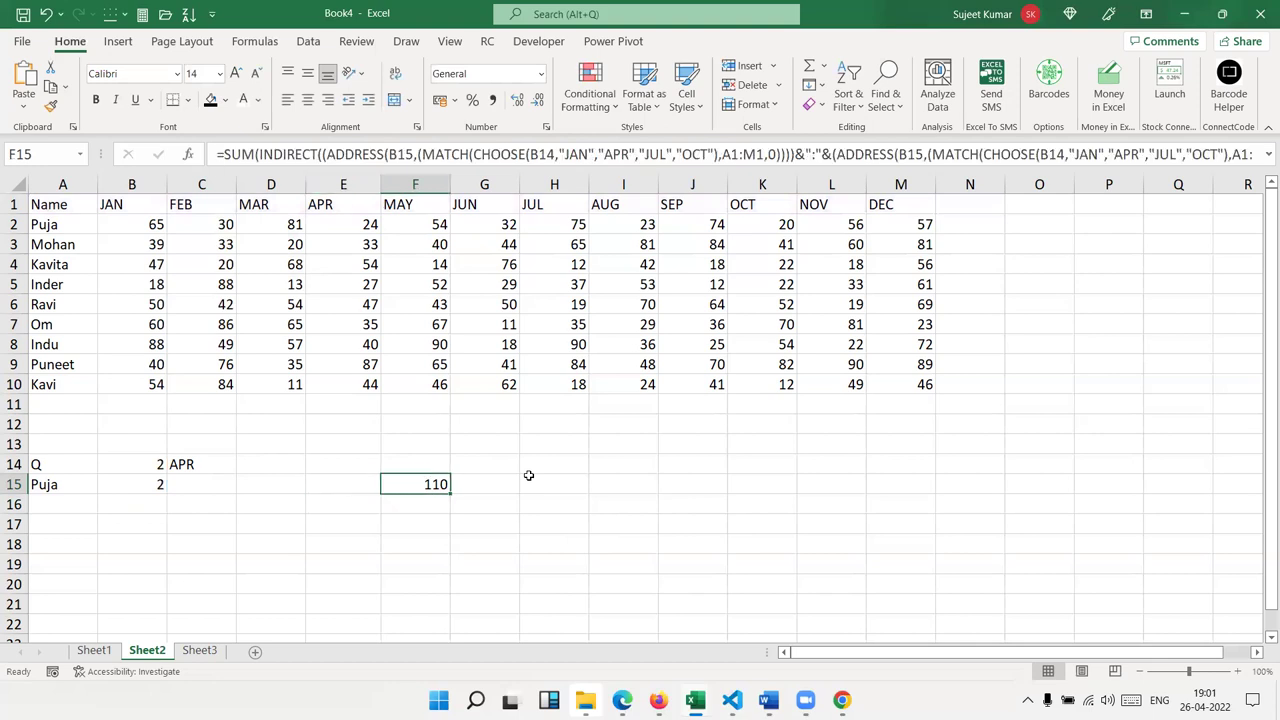
- Review F15's nested SUM(INDIRECT) formula, then open B15's MATCH formula
{"action": "double_click", "coordinate": [407, 484]}
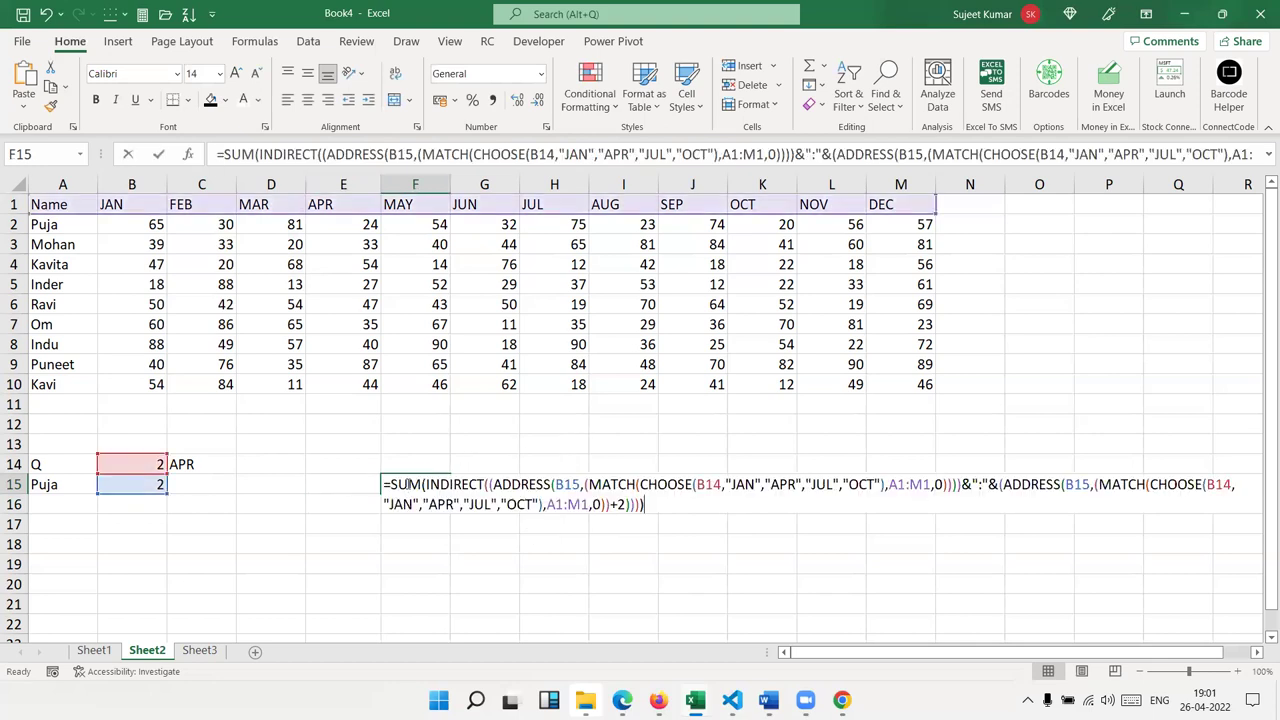
{"action": "key", "text": "Escape"}
{"action": "double_click", "coordinate": [156, 484]}
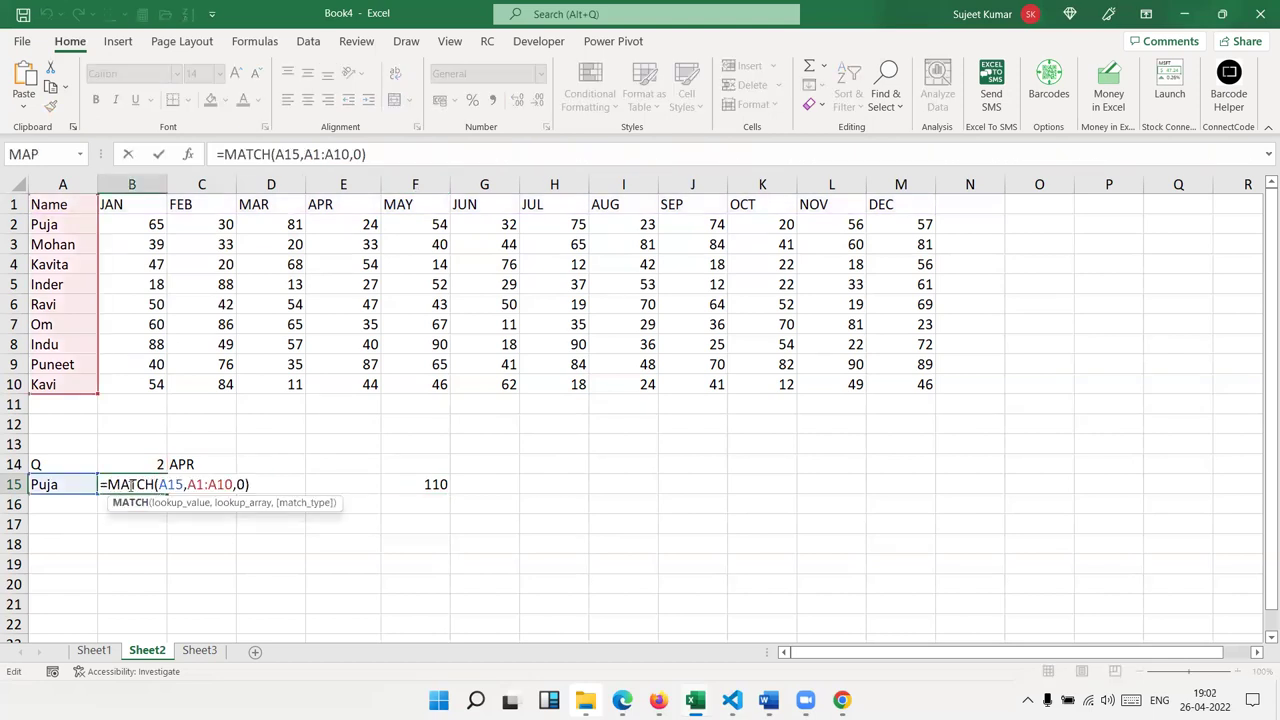
- Replace both B15 references in F15's ADDRESS formulas with MATCH(A15,A1:A10,0)
{"action": "left_click_drag", "start_coordinate": [131, 484], "coordinate": [257, 488]}
{"action": "key", "text": "ctrl+c"}
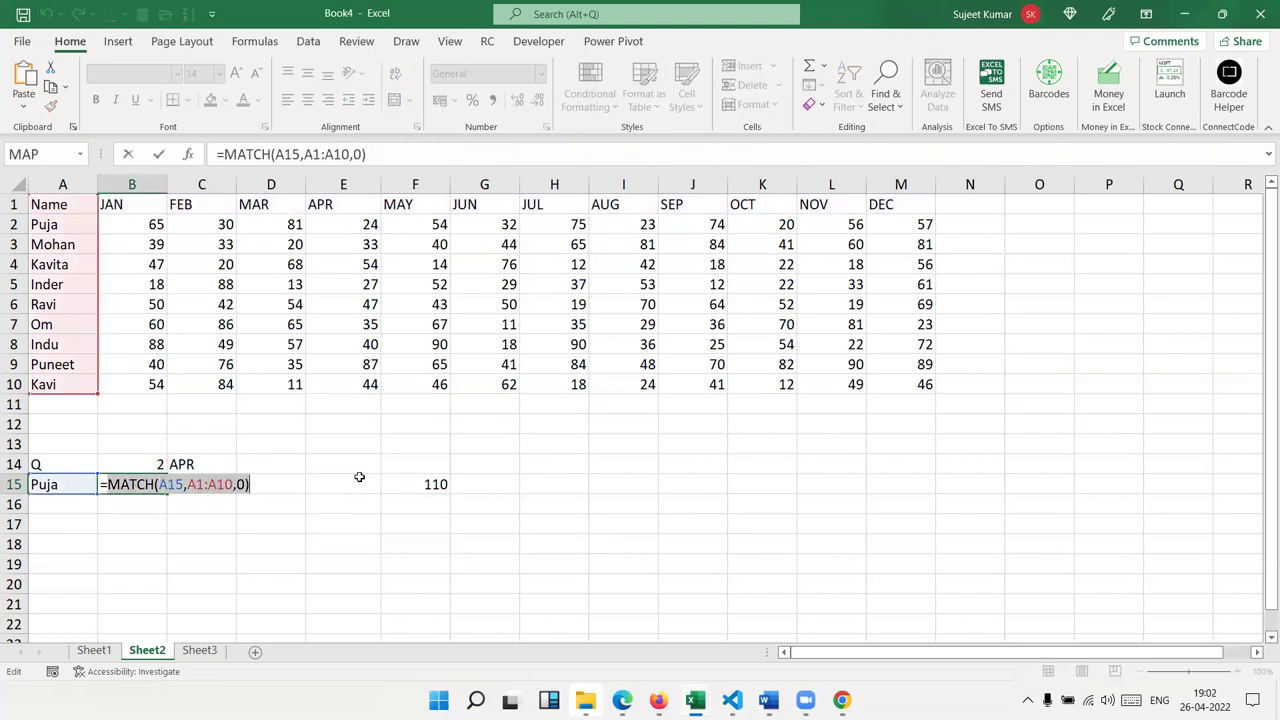
{"action": "key", "text": "Escape"}
{"action": "double_click", "coordinate": [415, 484]}
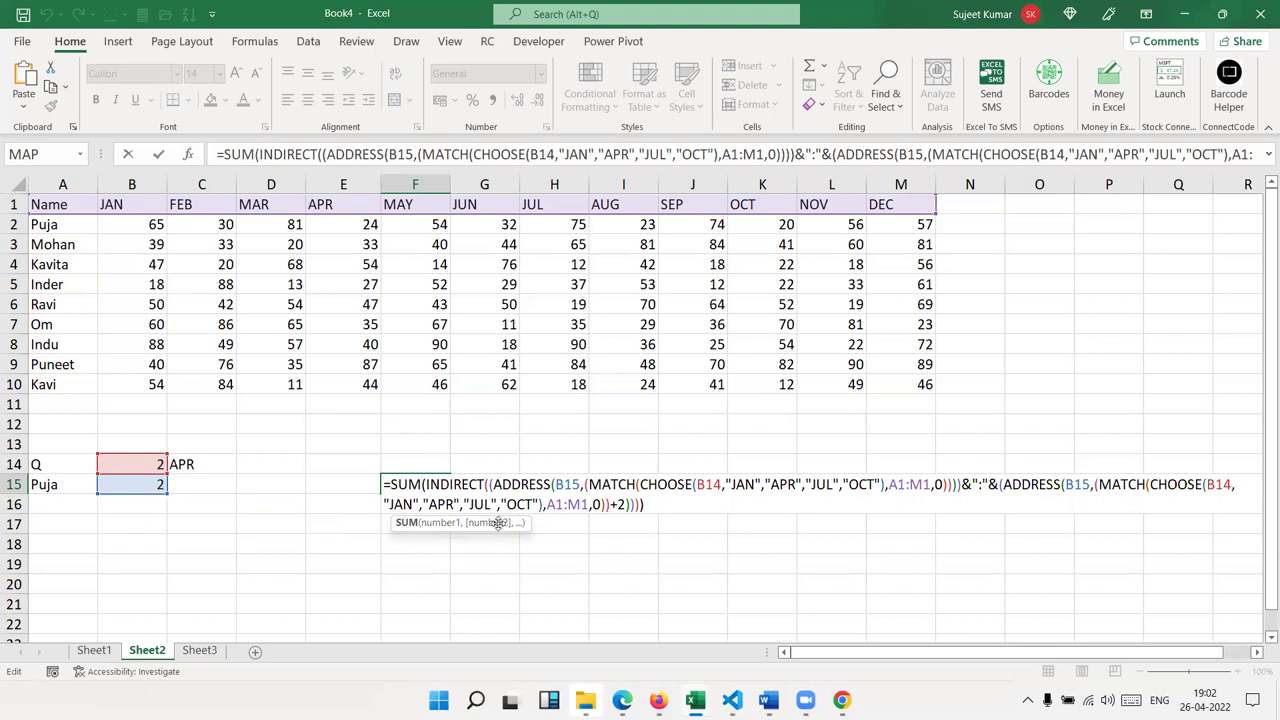
{"action": "left_click", "coordinate": [565, 484]}
{"action": "double_click", "coordinate": [566, 484]}
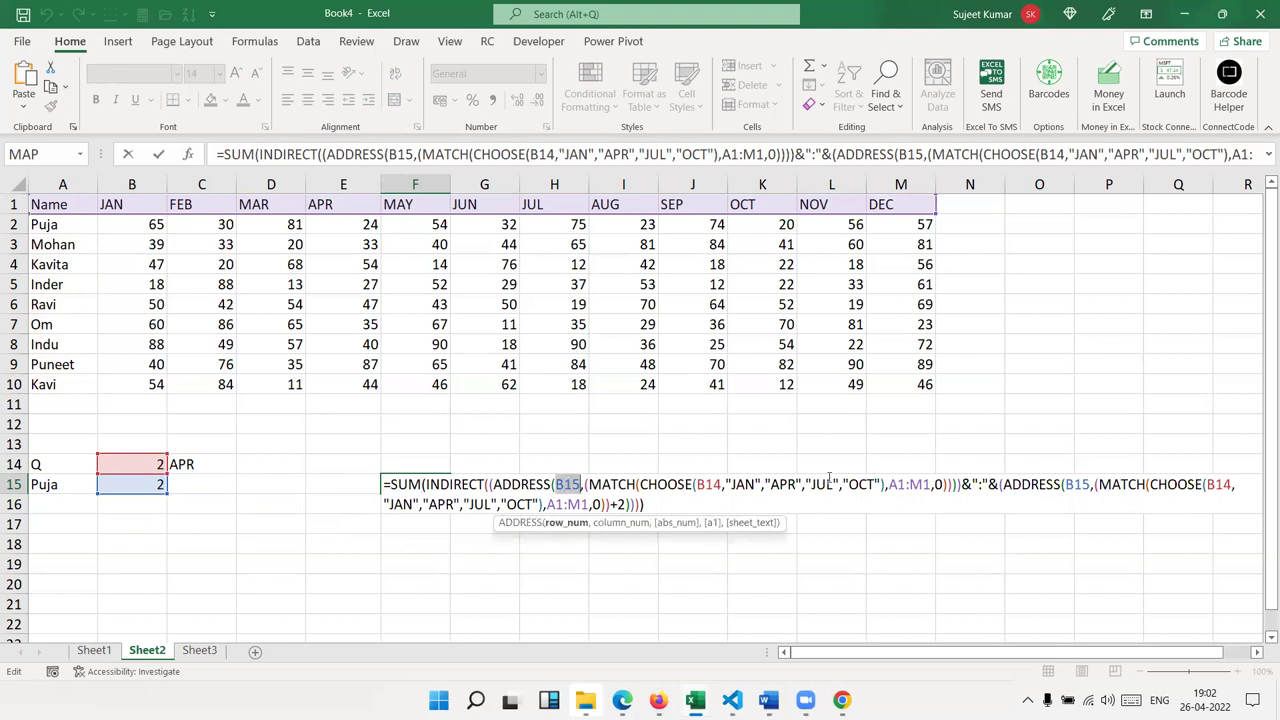
{"action": "double_click", "coordinate": [1076, 484]}
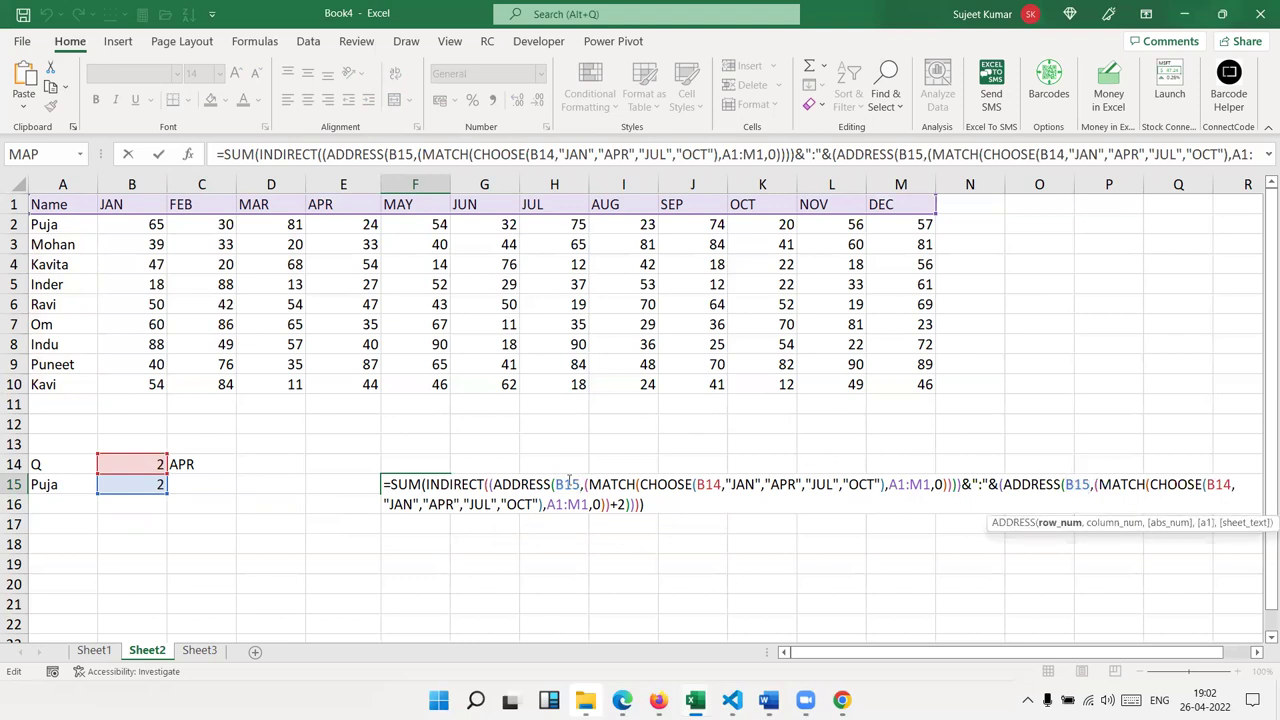
{"action": "double_click", "coordinate": [557, 480]}
{"action": "type", "text": "MATCH(A15,A1:A10,0)"}
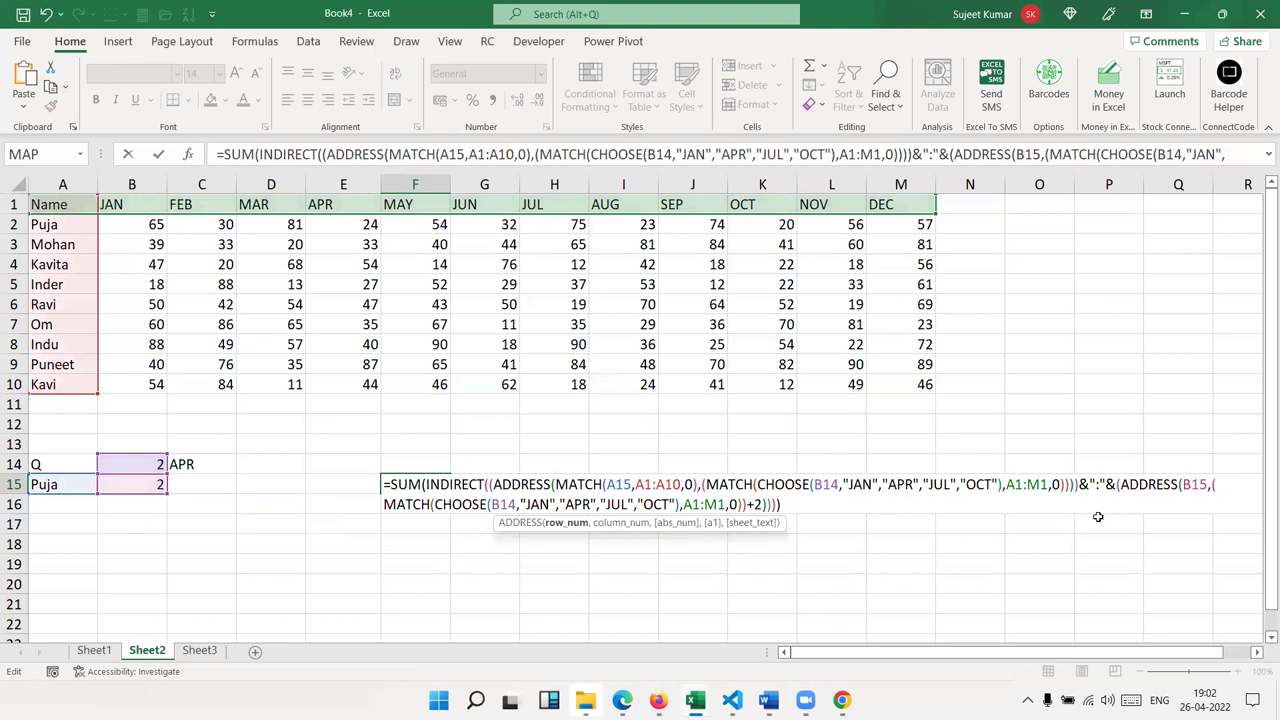
{"action": "left_click", "coordinate": [1197, 484]}
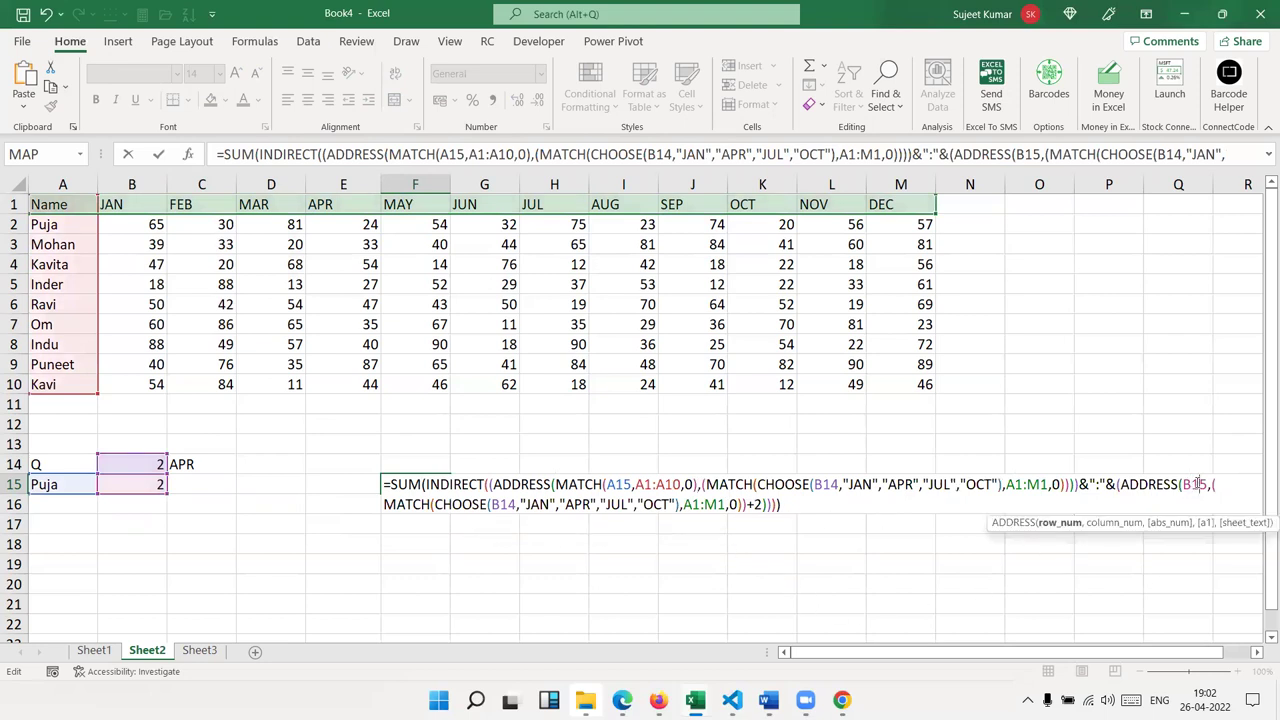
{"action": "double_click", "coordinate": [1197, 484]}
{"action": "key", "text": "ctrl+v"}
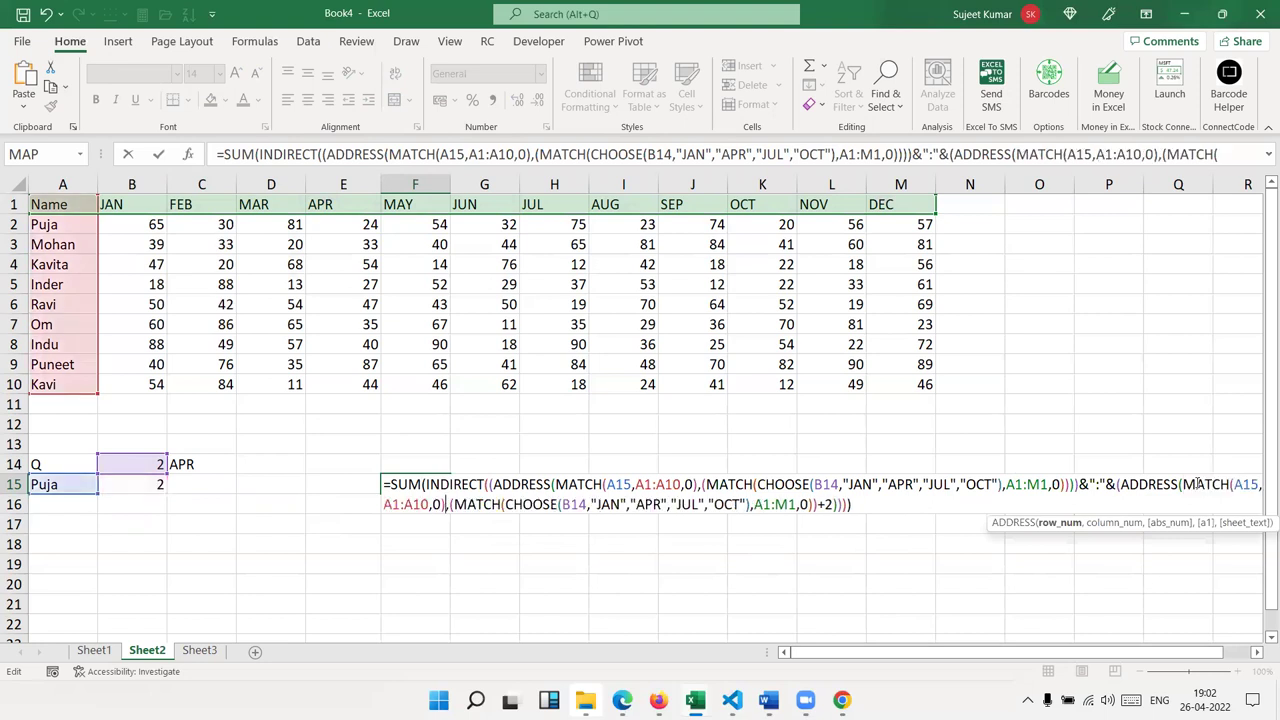
{"action": "key", "text": "Return"}
- Move the 110 quarter-total formula from F15 to C15 and delete the APR helper in C14
{"action": "key", "text": "Up"}
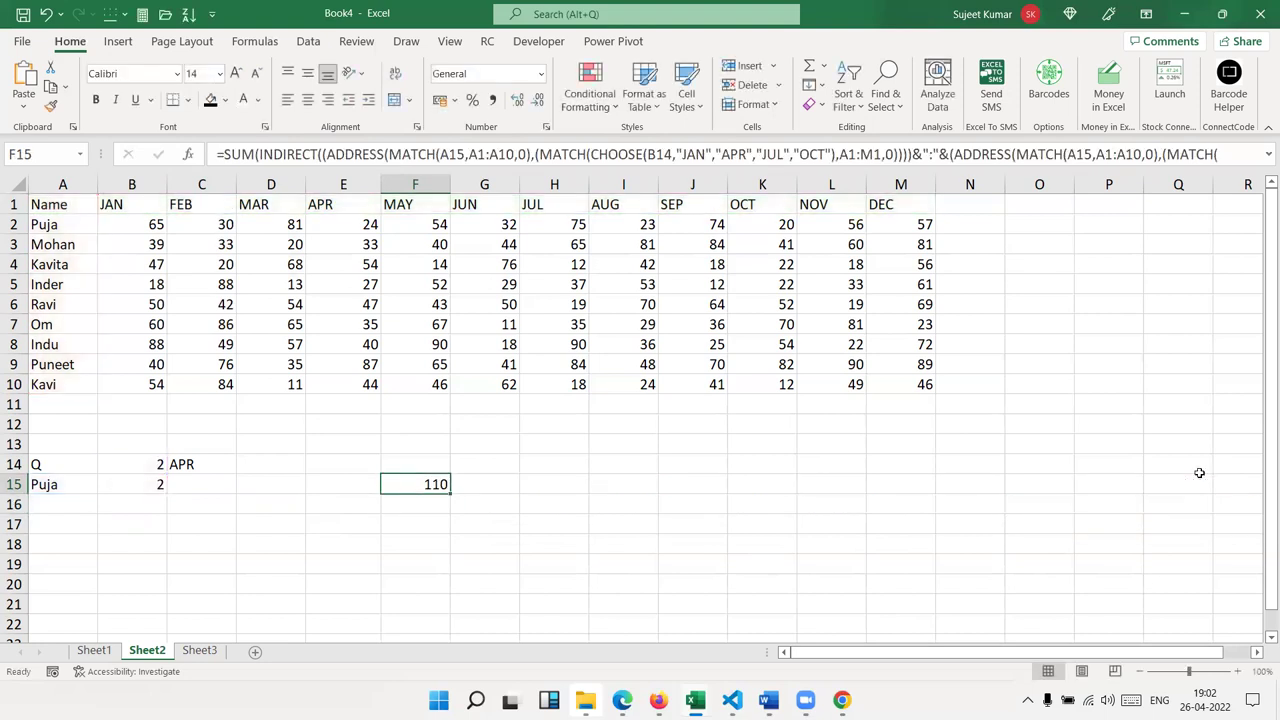
{"action": "key", "text": "ctrl+x"}
{"action": "key", "text": "Left"}
{"action": "key", "text": "Left"}
{"action": "key", "text": "Left"}
{"action": "key", "text": "ctrl+v"}
{"action": "key", "text": "Up"}
{"action": "key", "text": "Delete"}
{"action": "key", "text": "Left"}
{"action": "key", "text": "Down"}
{"action": "key", "text": "Up"}
{"action": "key", "text": "Down"}
- Move the quarter-total formula from C15 into B15
{"action": "key", "text": "Right"}
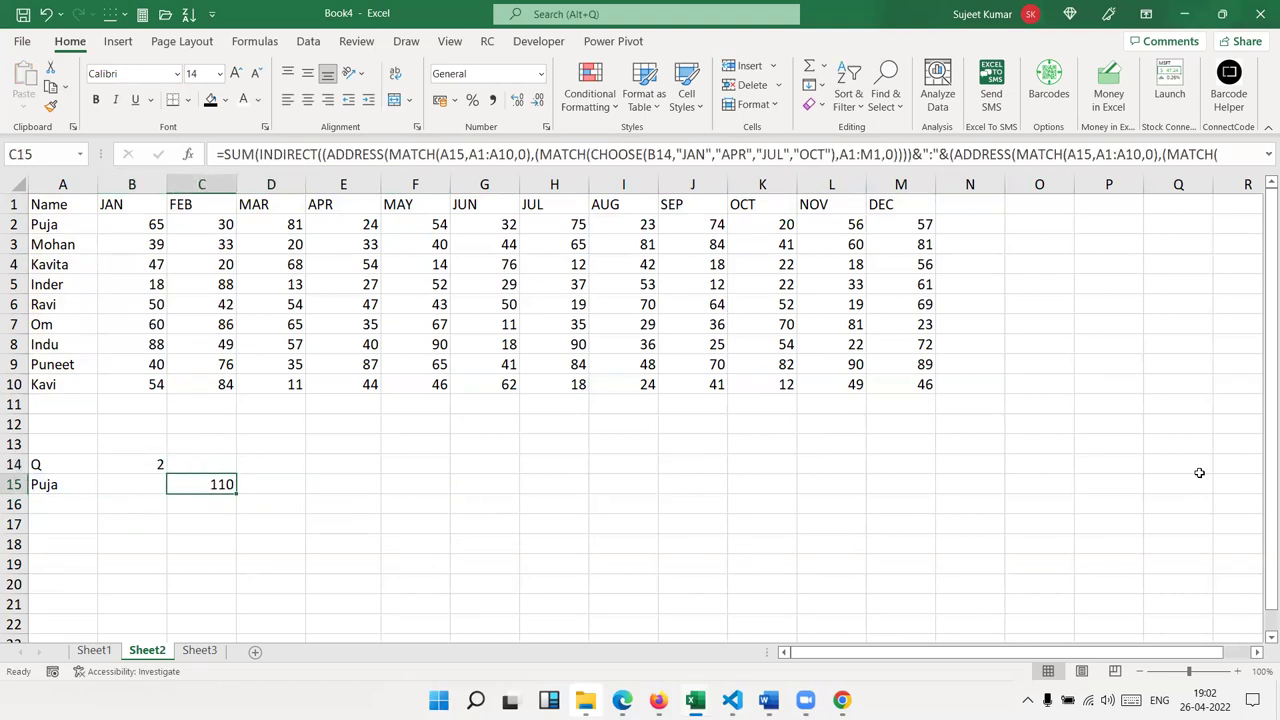
{"action": "key", "text": "ctrl+x"}
{"action": "key", "text": "Left"}
{"action": "key", "text": "ctrl+v"}
- Set the quarter in B14 to 3, then 4, so the total reads 133, and view Sheet1
{"action": "key", "text": "Up"}
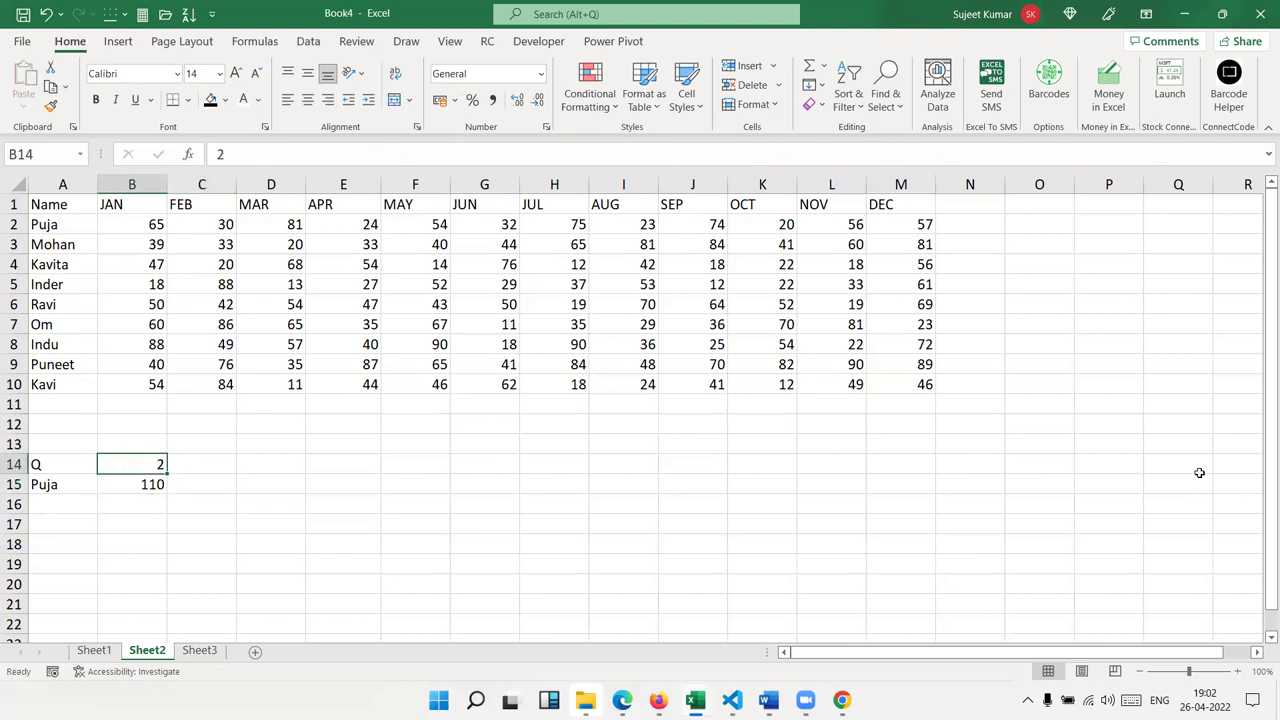
{"action": "type", "text": "3"}
{"action": "key", "text": "Return"}
{"action": "key", "text": "Up"}
{"action": "type", "text": "4"}
{"action": "key", "text": "Return"}
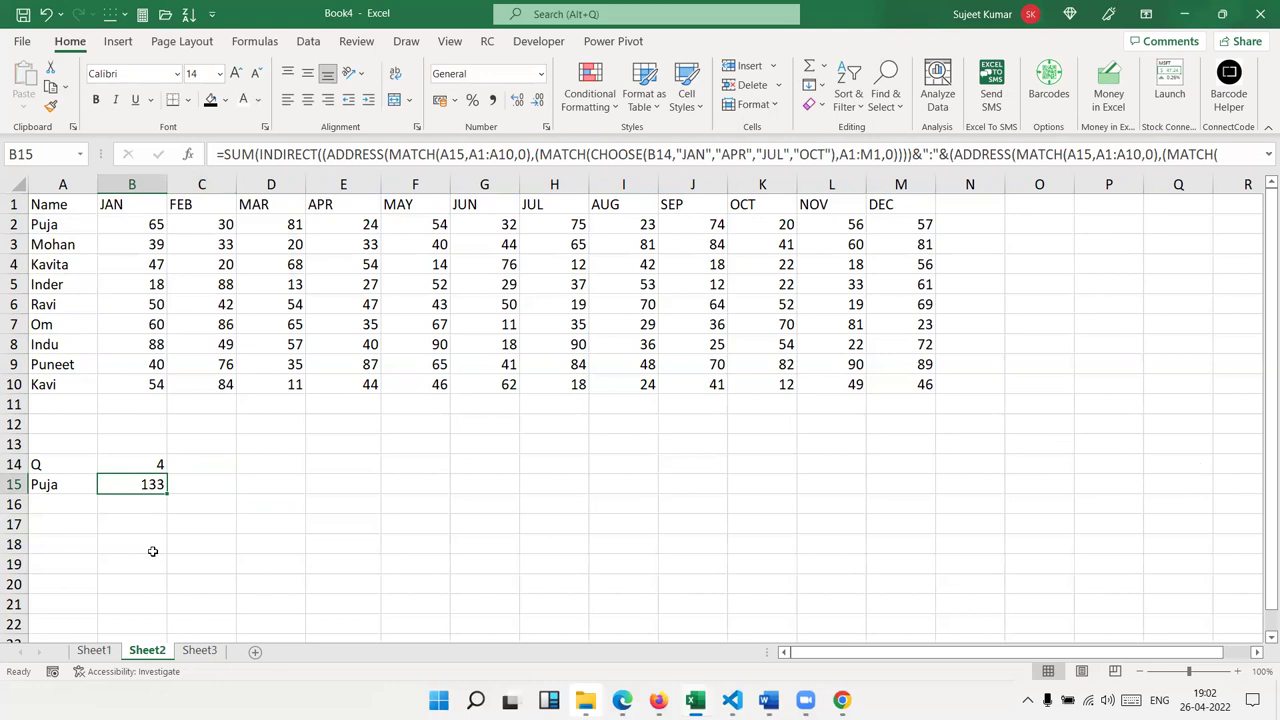
{"action": "left_click", "coordinate": [94, 651]}
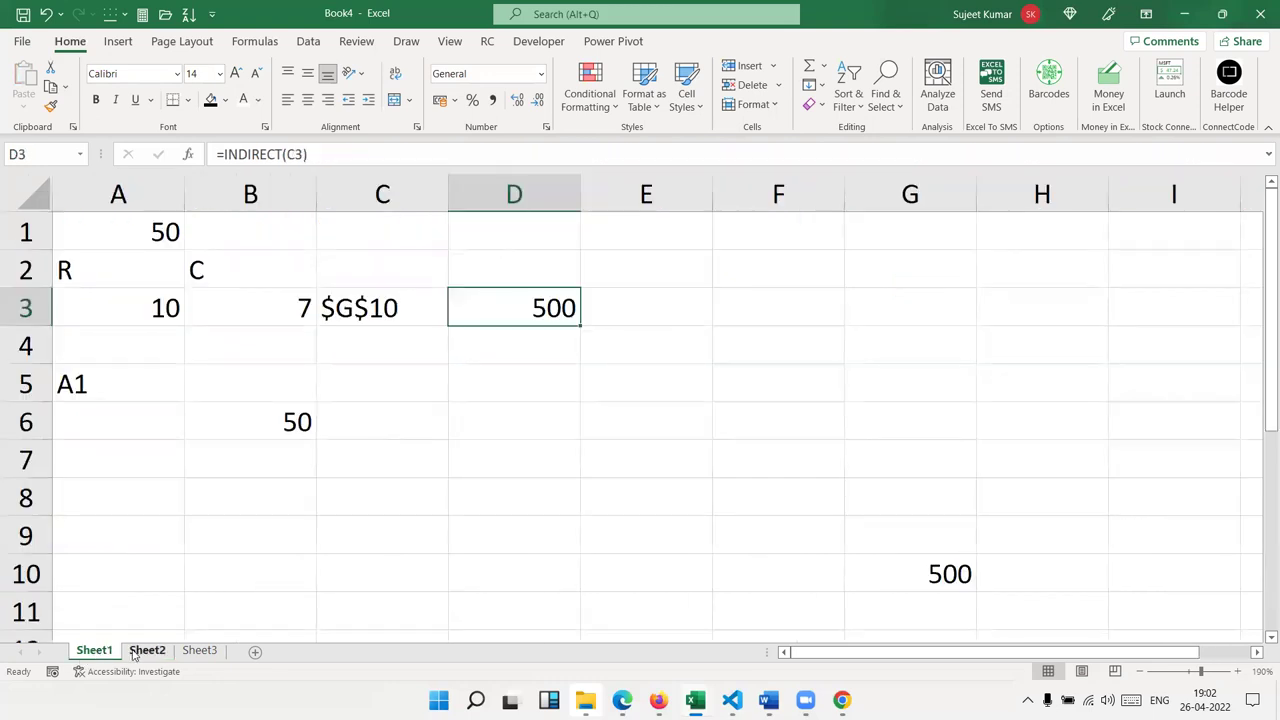
- On Sheet3, fill =ROW() from A1 down to A21, then delete rows 7–10
{"action": "left_click", "coordinate": [134, 654]}
{"action": "left_click", "coordinate": [199, 651]}
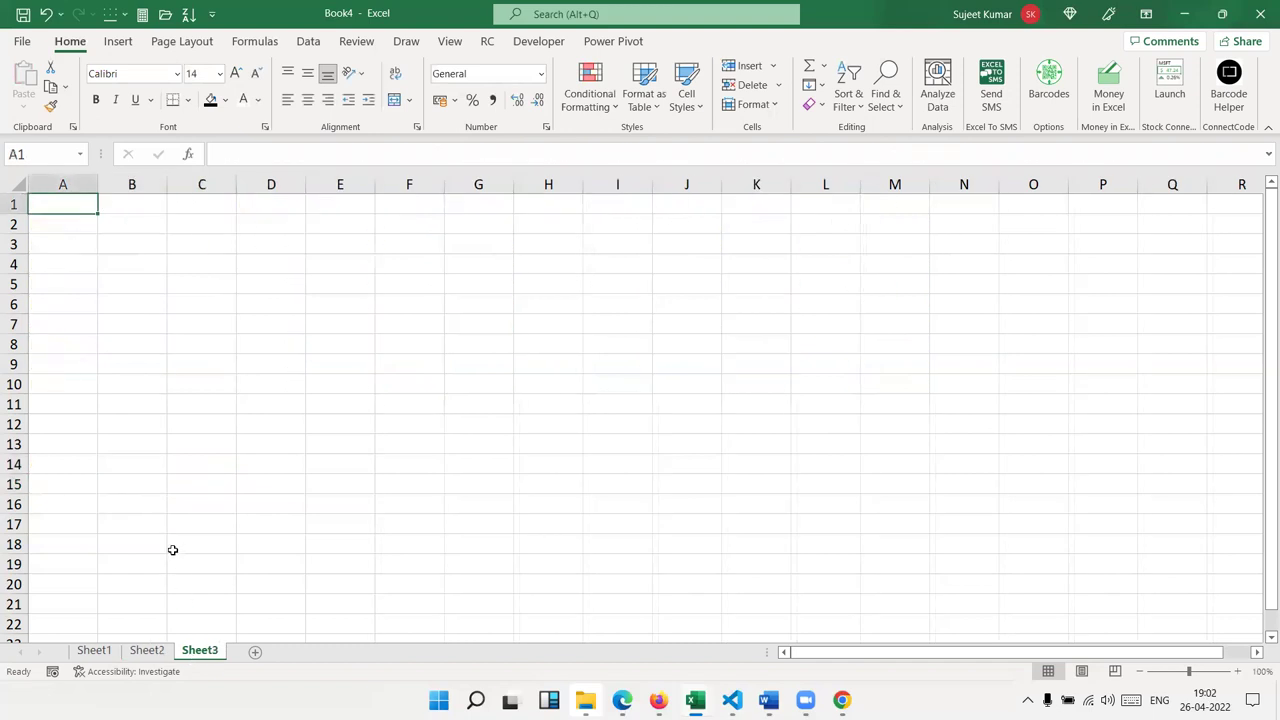
{"action": "type", "text": "=ro"}
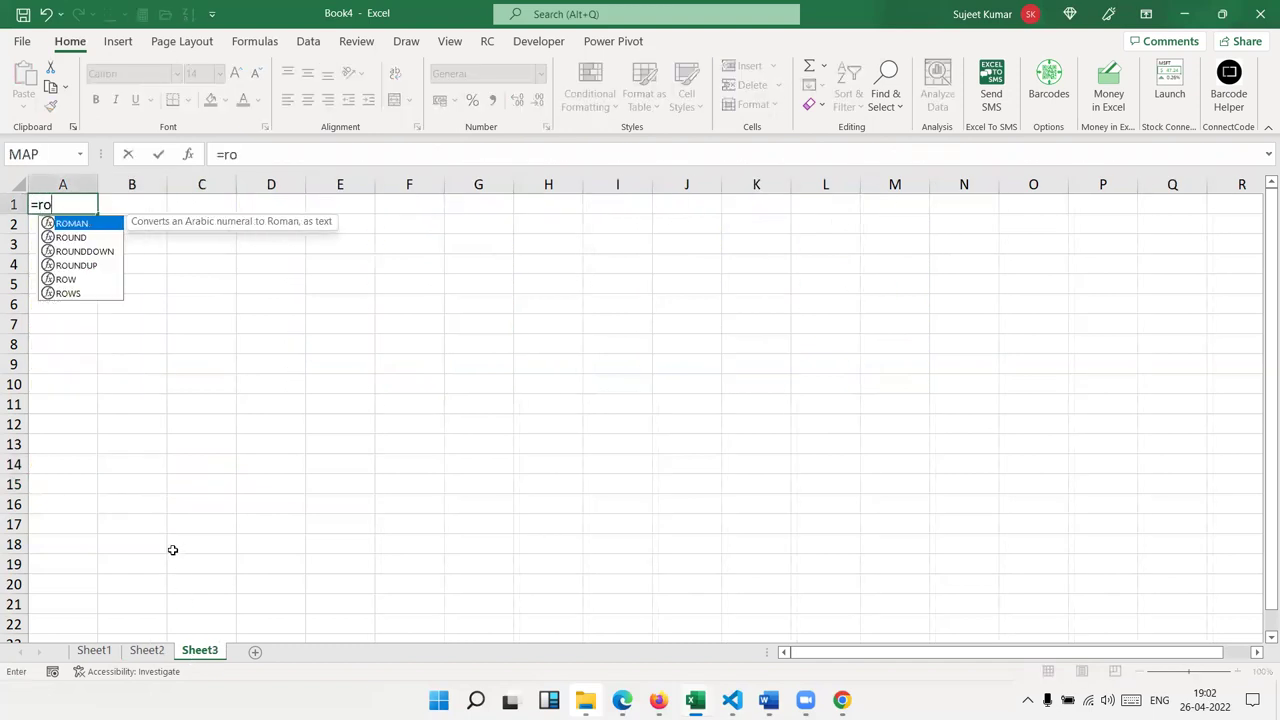
{"action": "type", "text": "w"}
{"action": "key", "text": "Tab"}
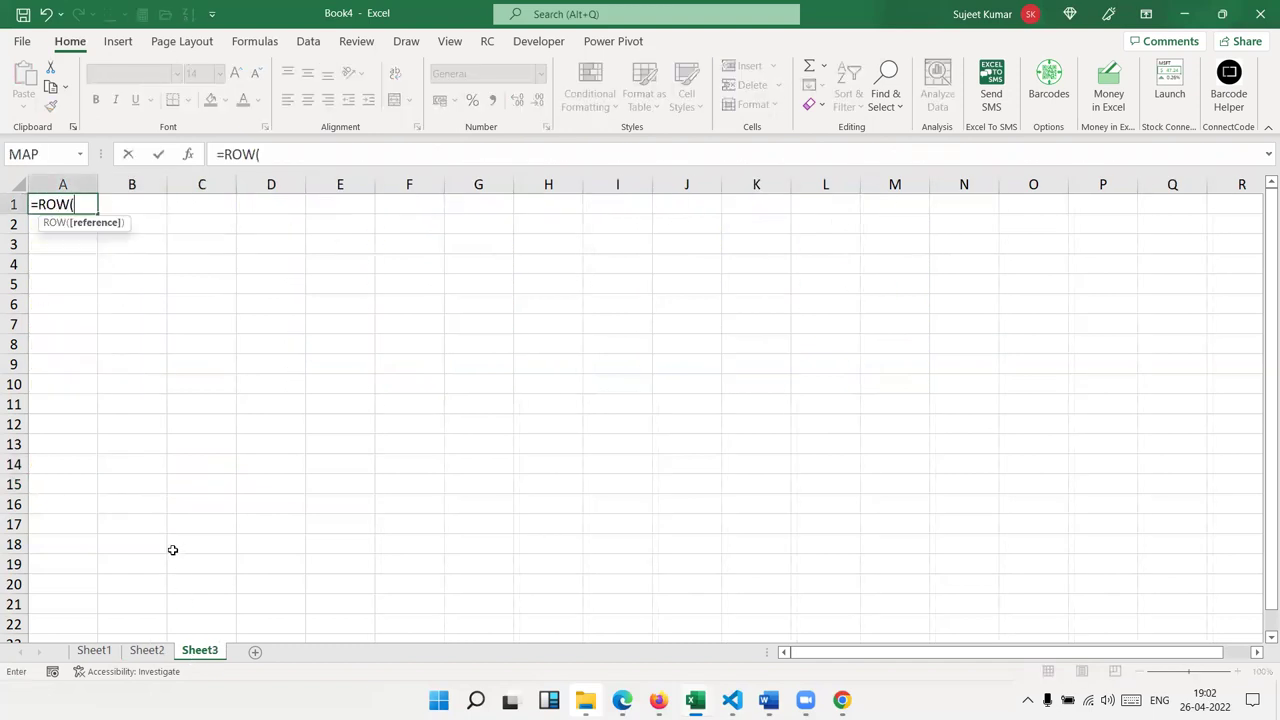
{"action": "key", "text": "Return"}
{"action": "left_click", "coordinate": [81, 205]}
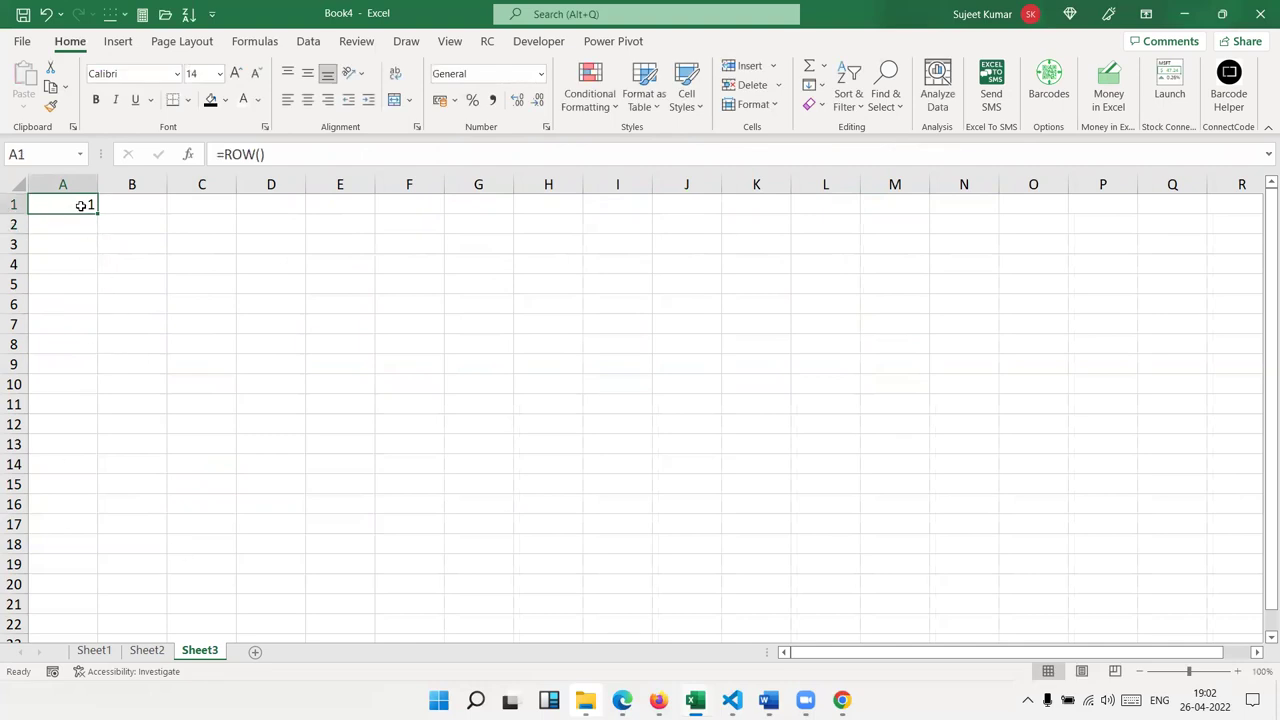
{"action": "left_click_drag", "start_coordinate": [97, 214], "coordinate": [97, 608]}
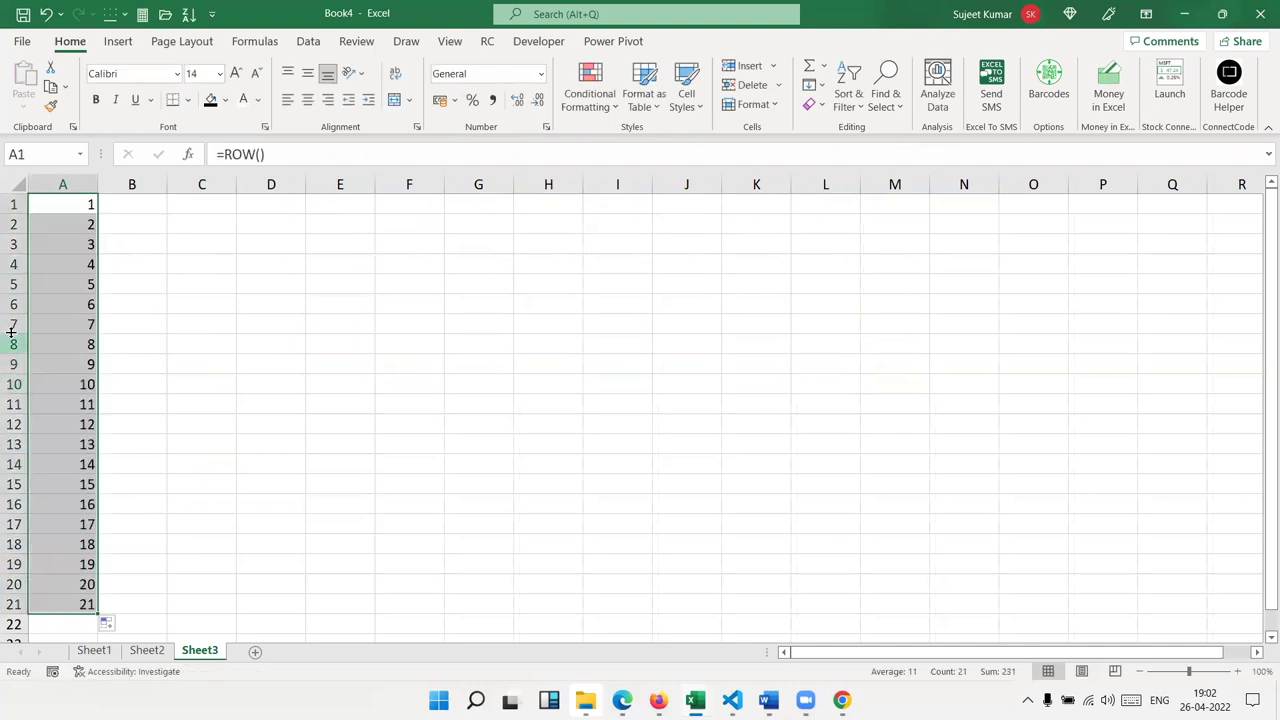
{"action": "left_click_drag", "start_coordinate": [13, 325], "coordinate": [13, 390]}
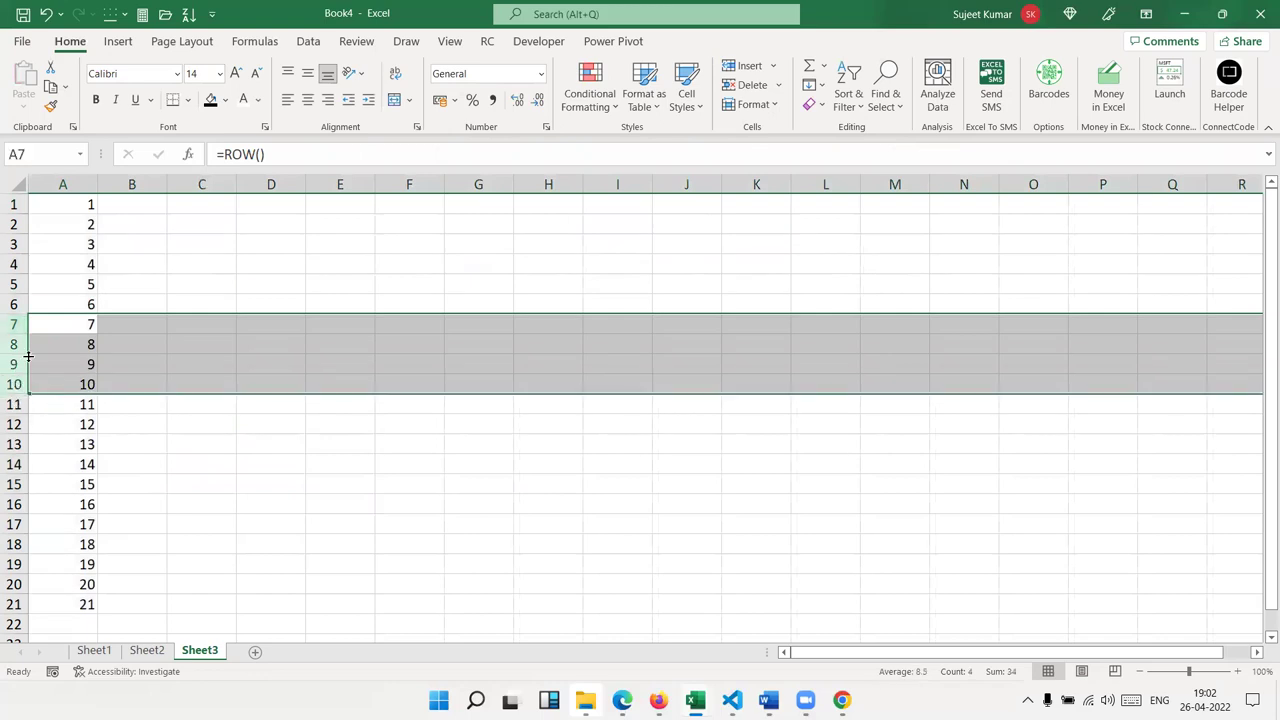
{"action": "key", "text": "ctrl+minus"}
- Fill =COLUMN() from D3 across to L3, then delete columns G:H
{"action": "left_click", "coordinate": [247, 237]}
{"action": "type", "text": "=cl"}
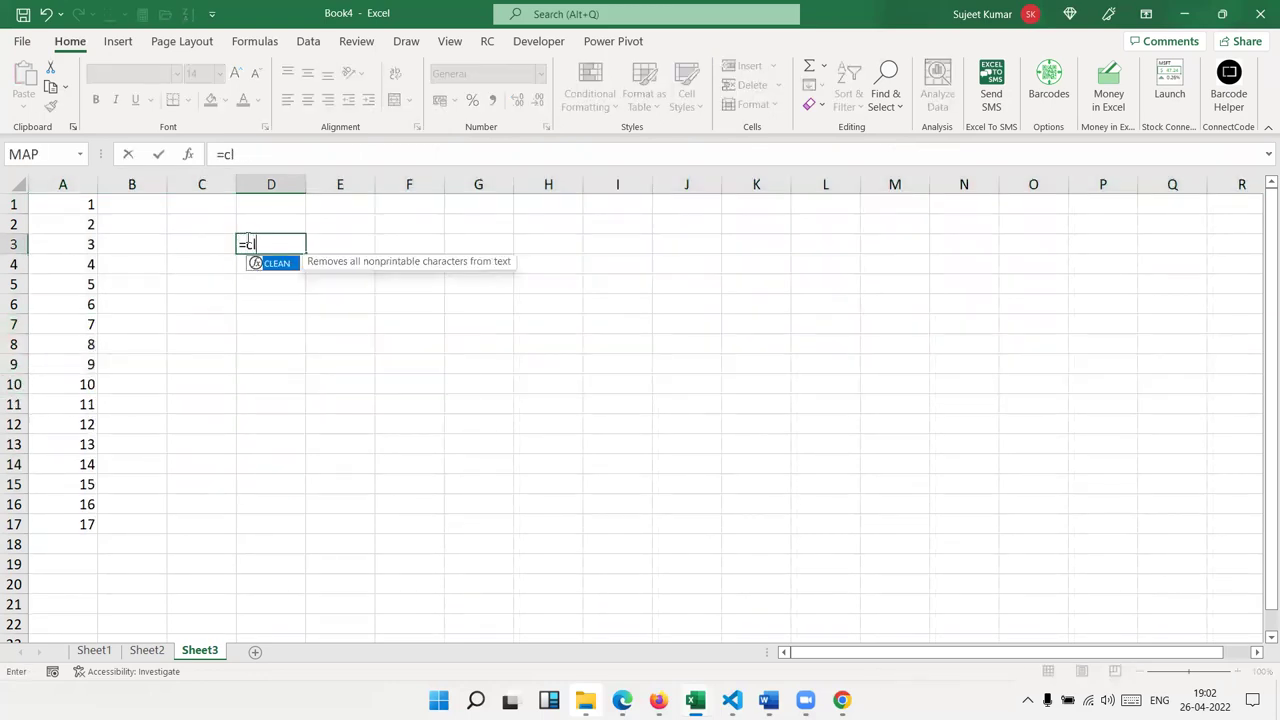
{"action": "key", "text": "BackSpace"}
{"action": "type", "text": "ol"}
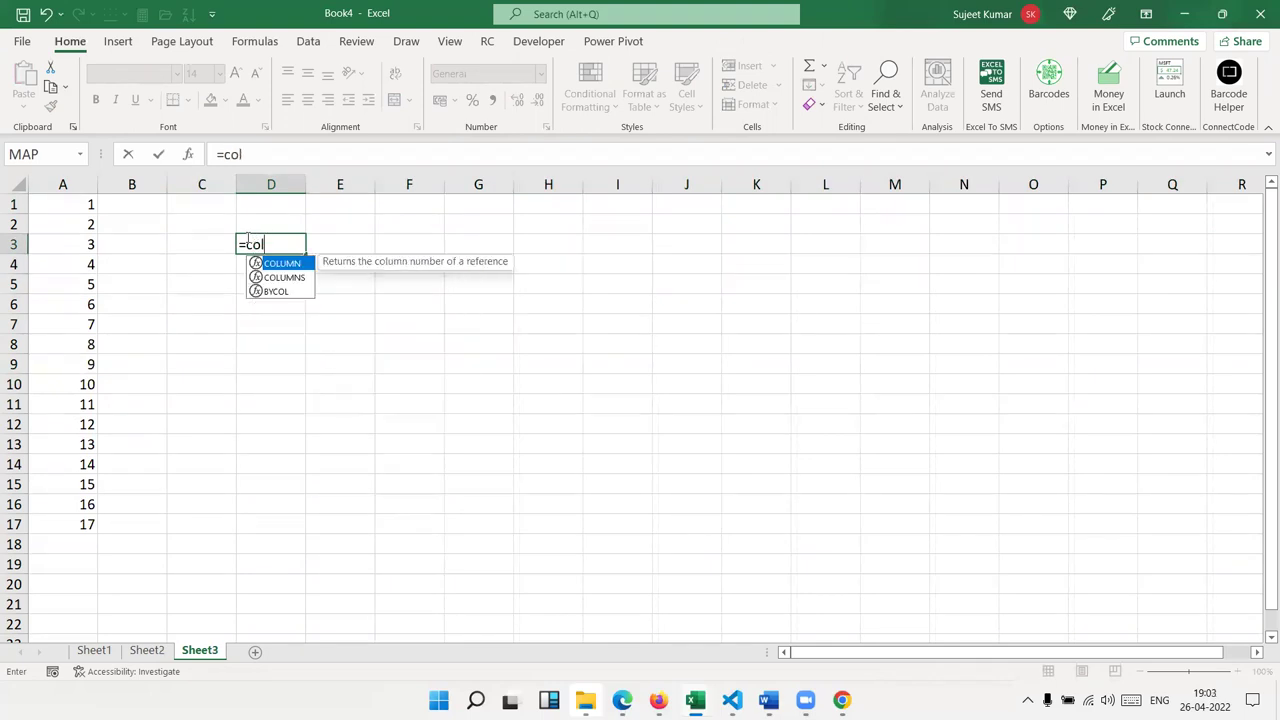
{"action": "key", "text": "Tab"}
{"action": "key", "text": "Return"}
{"action": "mouse_move", "coordinate": [297, 244]}
{"action": "left_mouse_down"}
{"action": "mouse_move", "coordinate": [438, 259]}
{"action": "mouse_move", "coordinate": [800, 249]}
{"action": "left_mouse_up"}
{"action": "left_click_drag", "start_coordinate": [497, 184], "coordinate": [535, 183]}
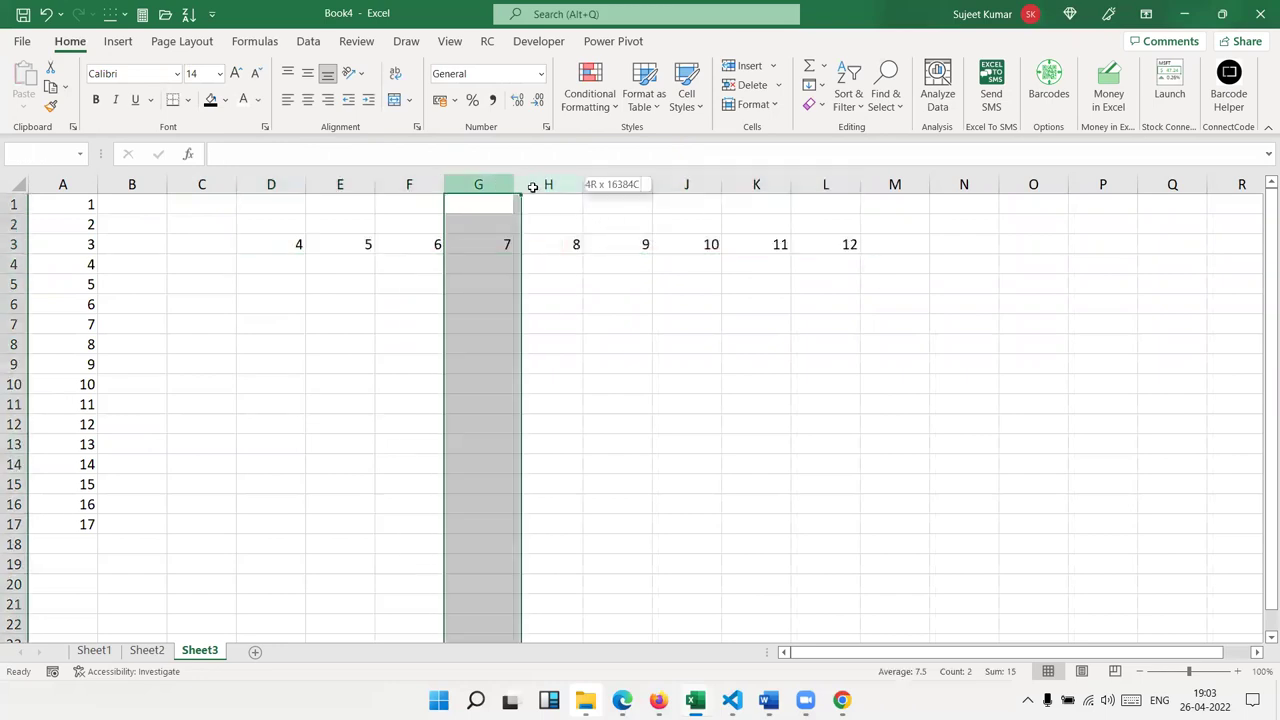
{"action": "key", "text": "ctrl+minus"}
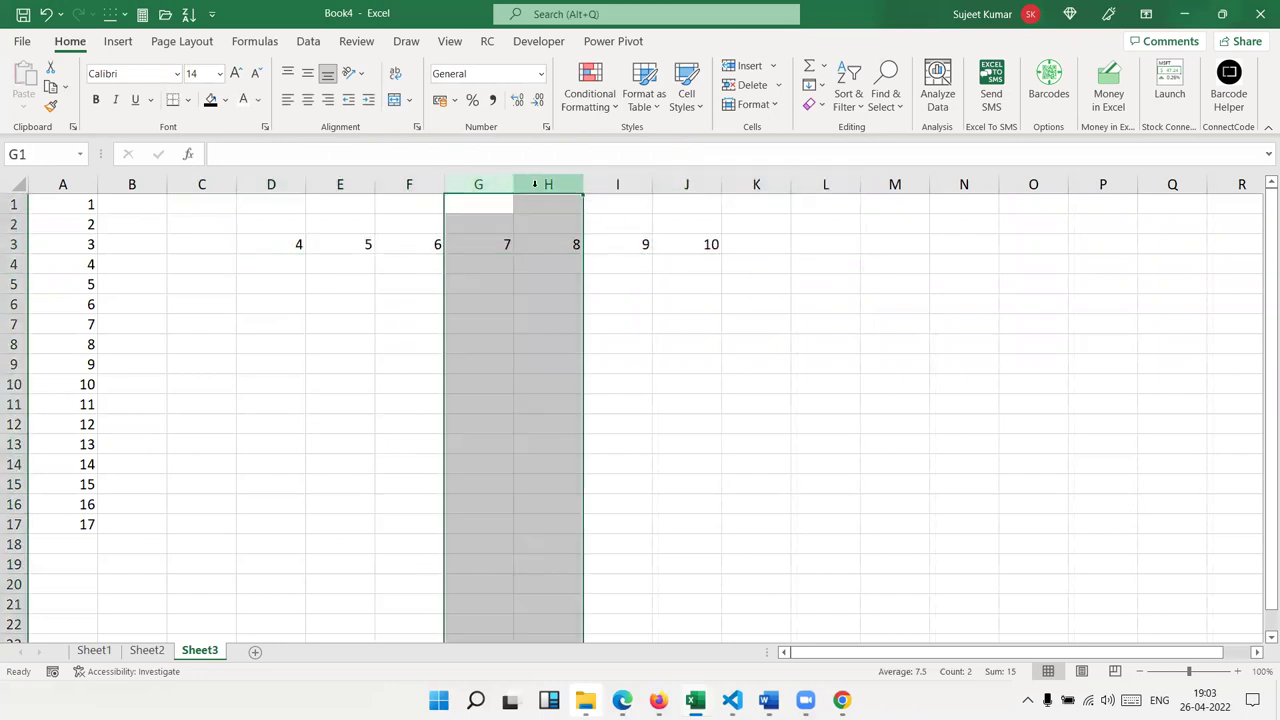
- Enter =ROWS(C6:C16) in E7, returning 11
{"action": "left_click", "coordinate": [344, 316]}
{"action": "type", "text": "="}
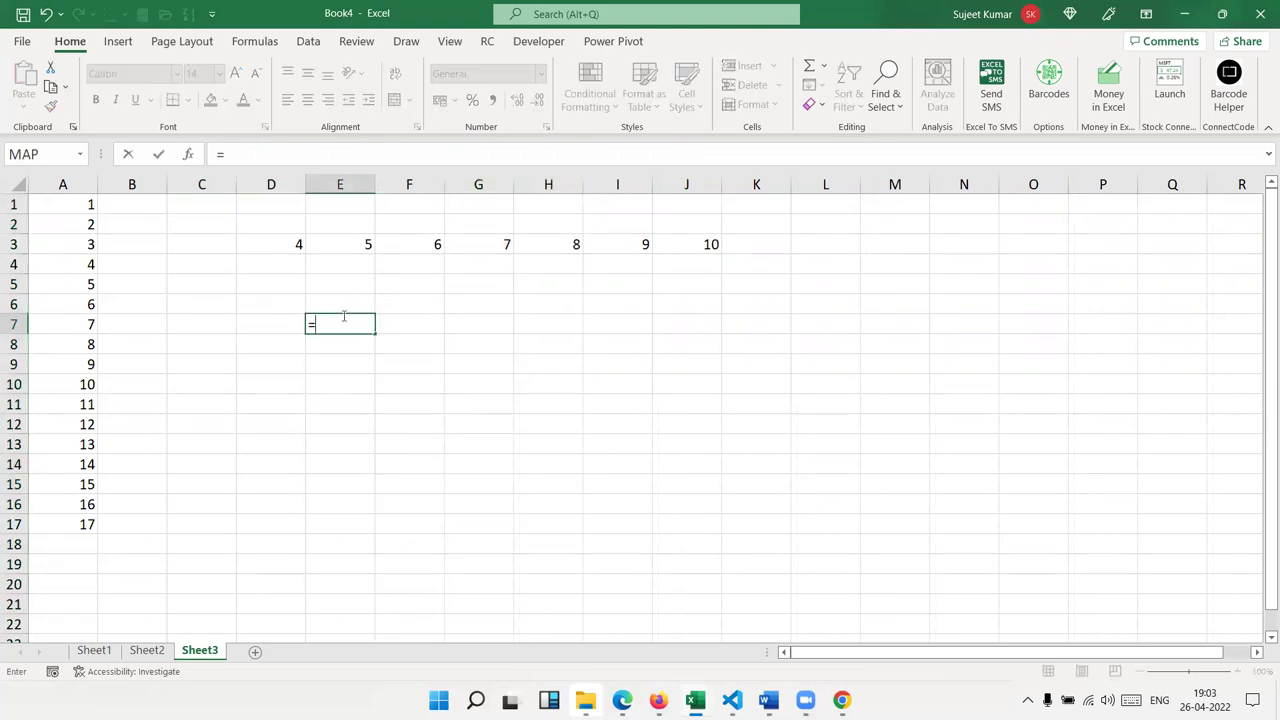
{"action": "type", "text": "rows"}
{"action": "key", "text": "Tab"}
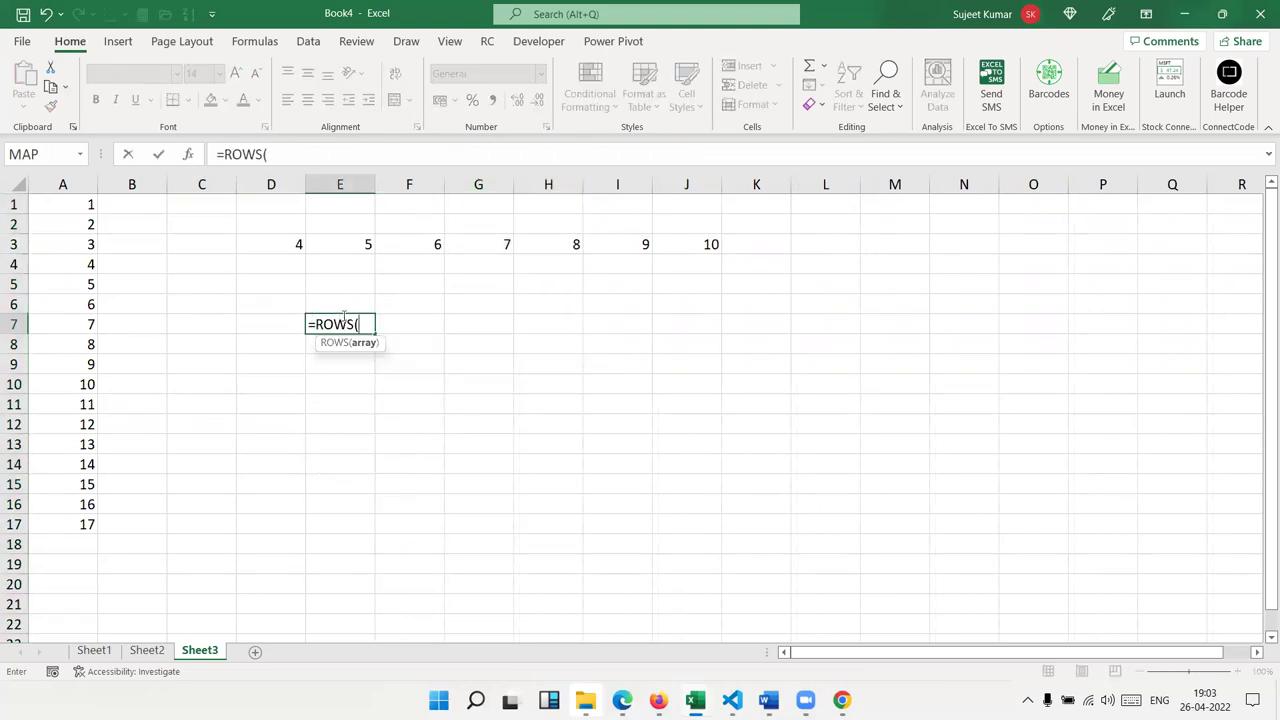
{"action": "left_click_drag", "start_coordinate": [180, 282], "coordinate": [175, 507]}
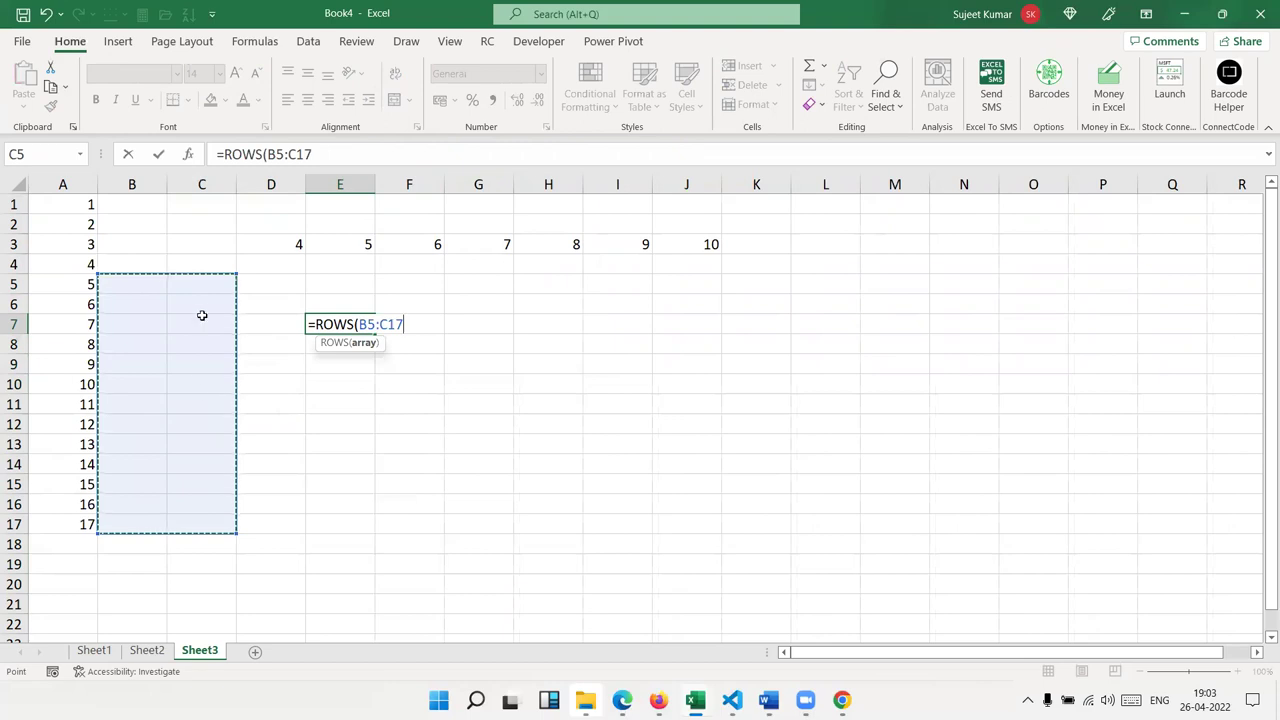
{"action": "left_click_drag", "start_coordinate": [200, 304], "coordinate": [202, 495]}
{"action": "key", "text": "Return"}
{"action": "key", "text": "Up"}
- Enter =COLUMNS(I6:I14) in F7, returning 1
{"action": "key", "text": "Right"}
{"action": "type", "text": "=col"}
{"action": "key", "text": "Down"}
{"action": "key", "text": "Tab"}
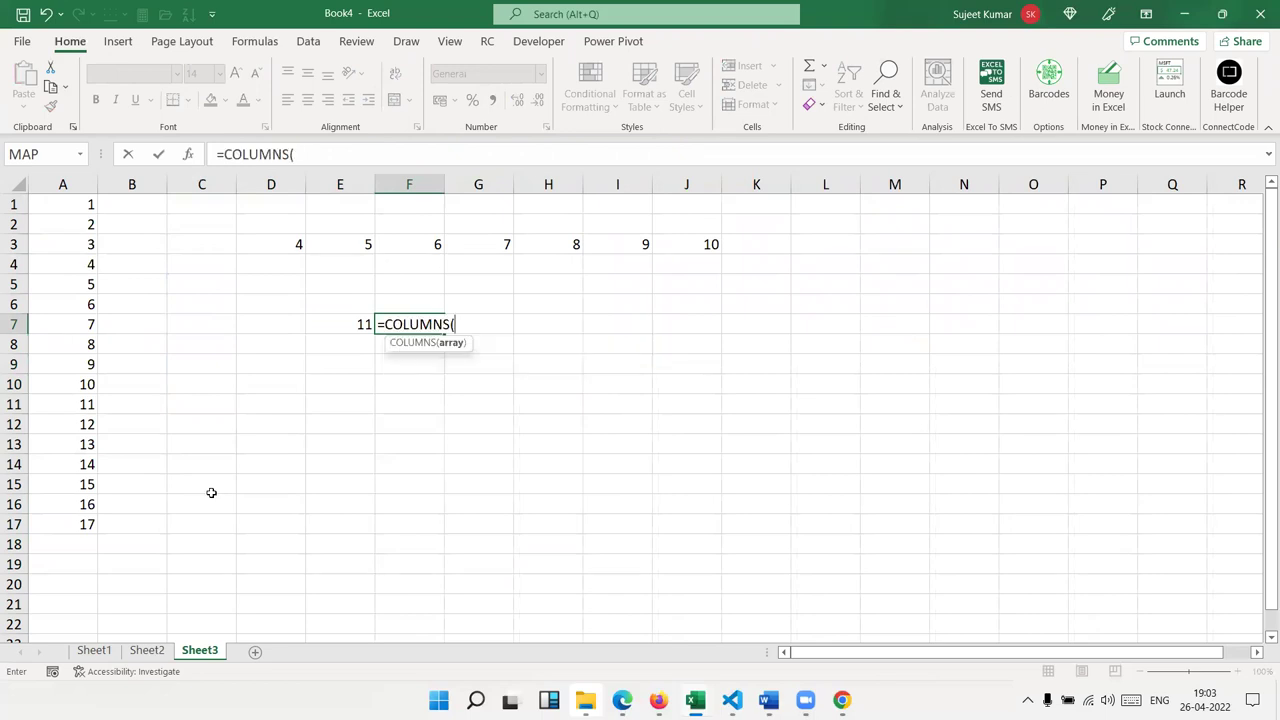
{"action": "left_click_drag", "start_coordinate": [592, 314], "coordinate": [598, 458]}
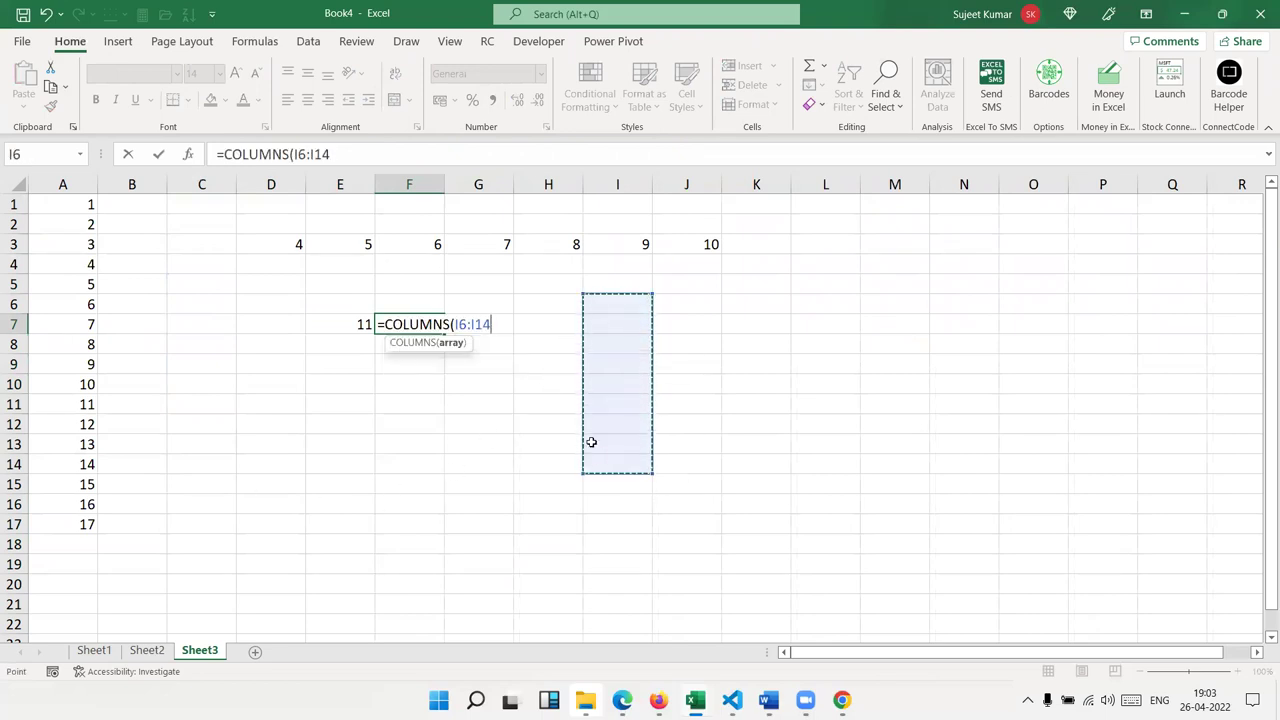
{"action": "key", "text": "Return"}
{"action": "left_click", "coordinate": [424, 325]}
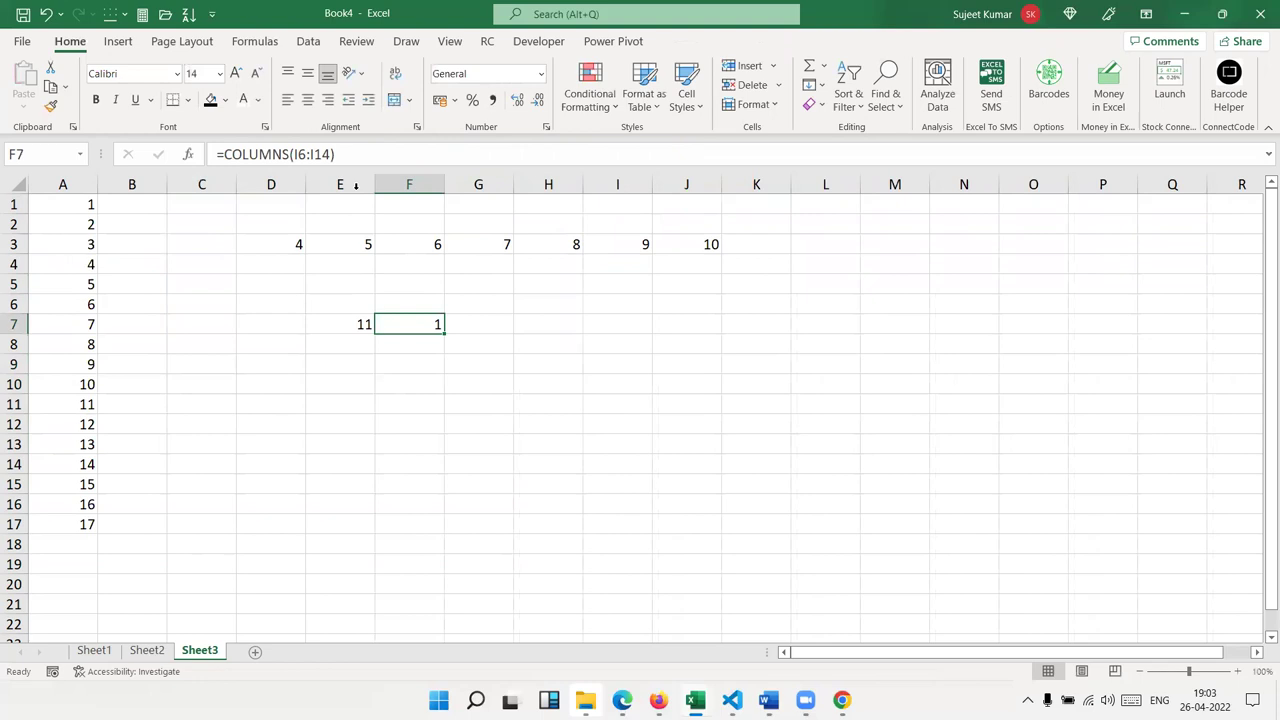
{"action": "left_click", "coordinate": [243, 46]}
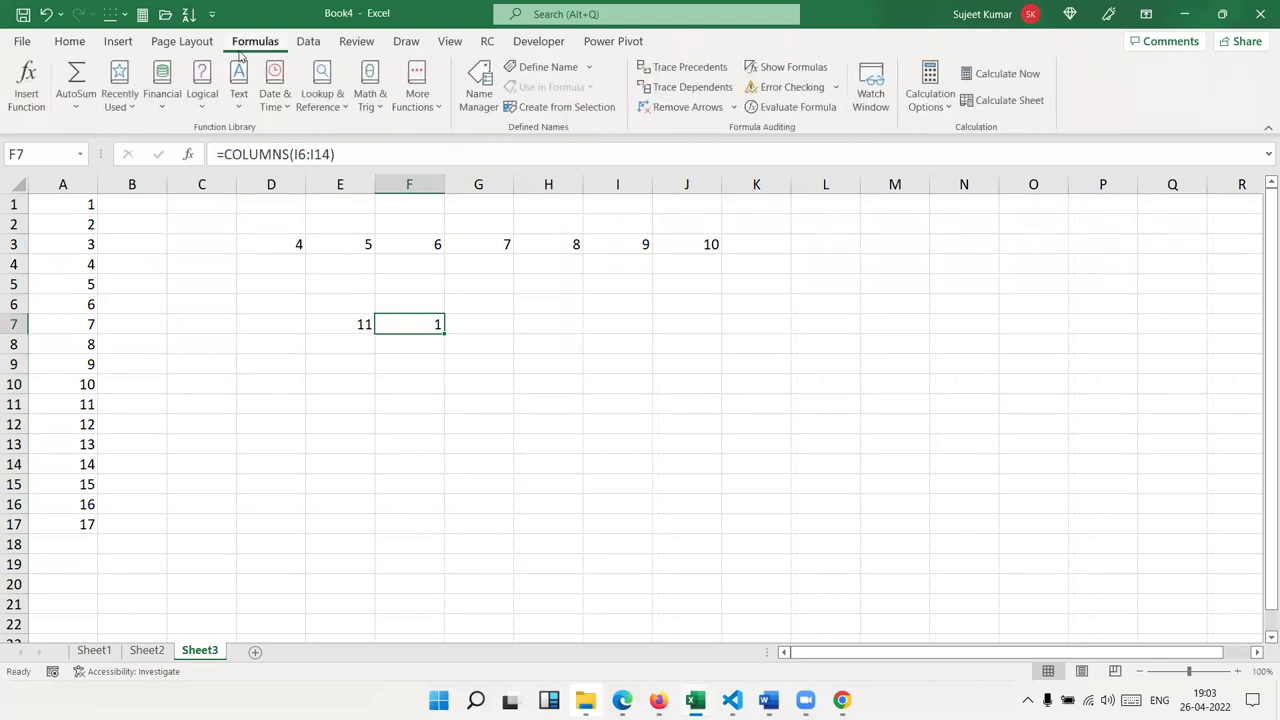
- Enter a TRANSPOSE formula in C10 spilling the column A numbers across row 10, then return to Sheet2
{"action": "left_click", "coordinate": [214, 386]}
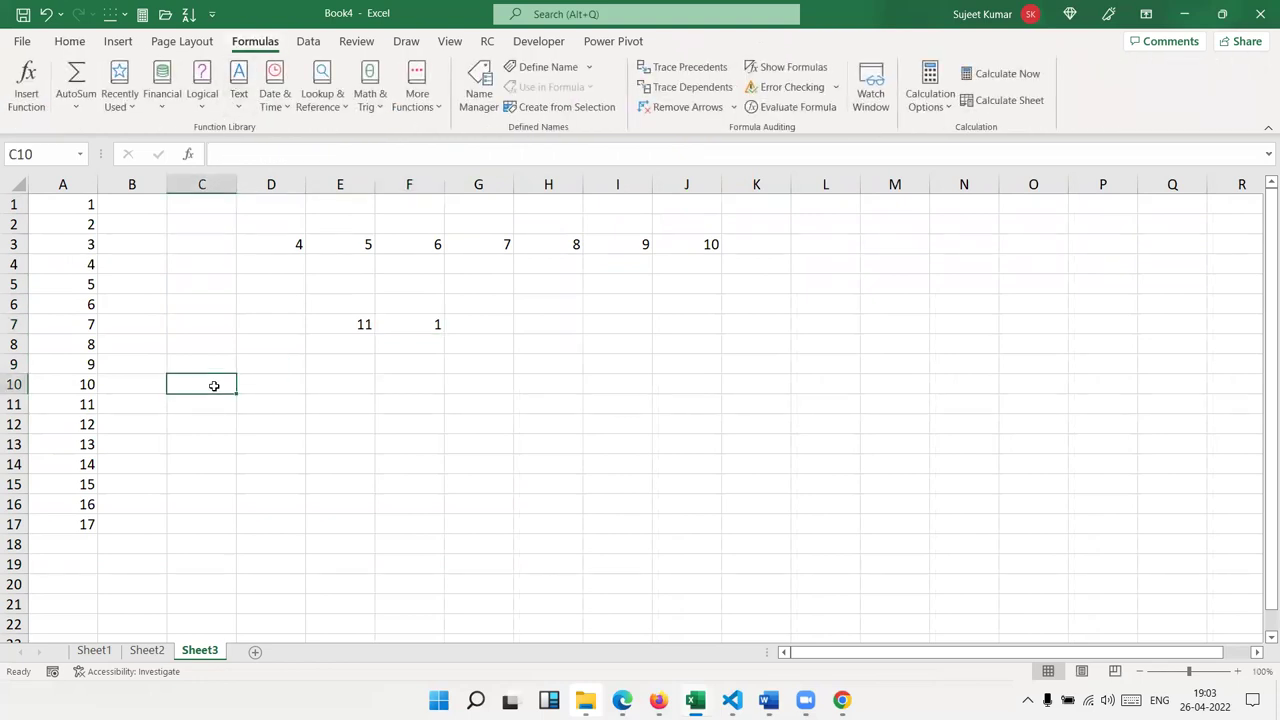
{"action": "type", "text": "=tr"}
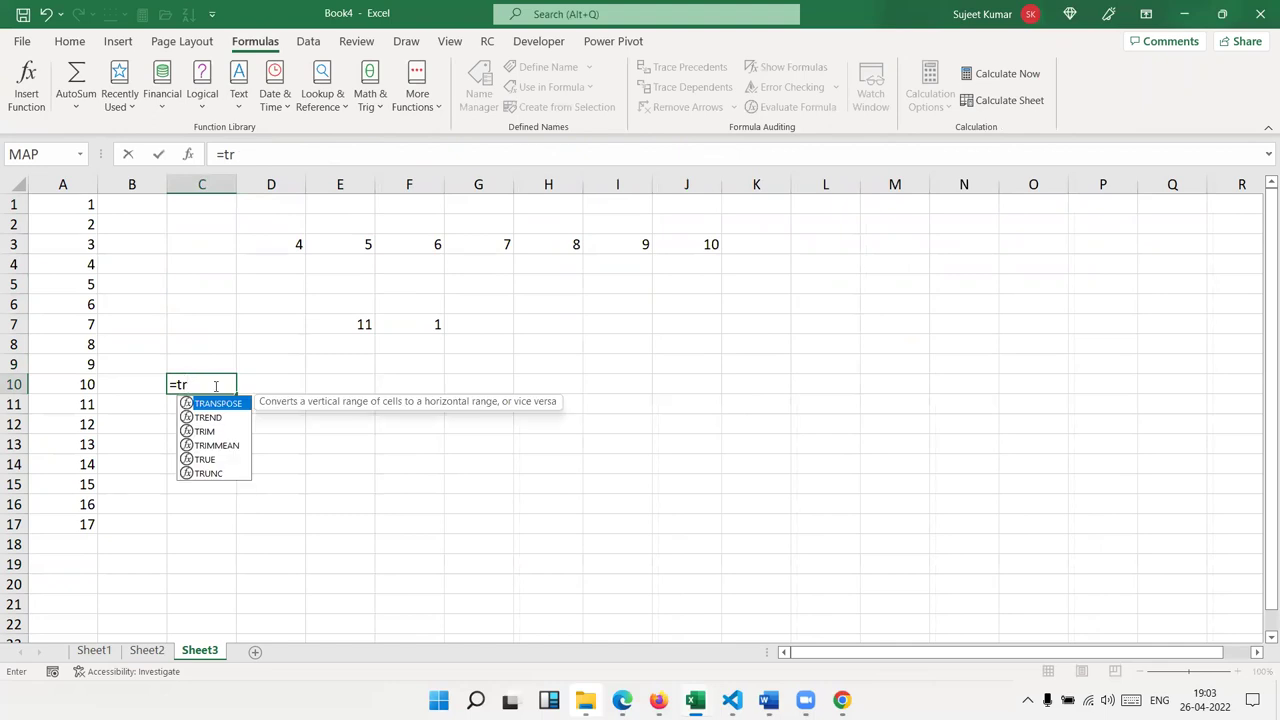
{"action": "key", "text": "Tab"}
{"action": "left_click_drag", "start_coordinate": [90, 210], "coordinate": [61, 524]}
{"action": "key", "text": "Return"}
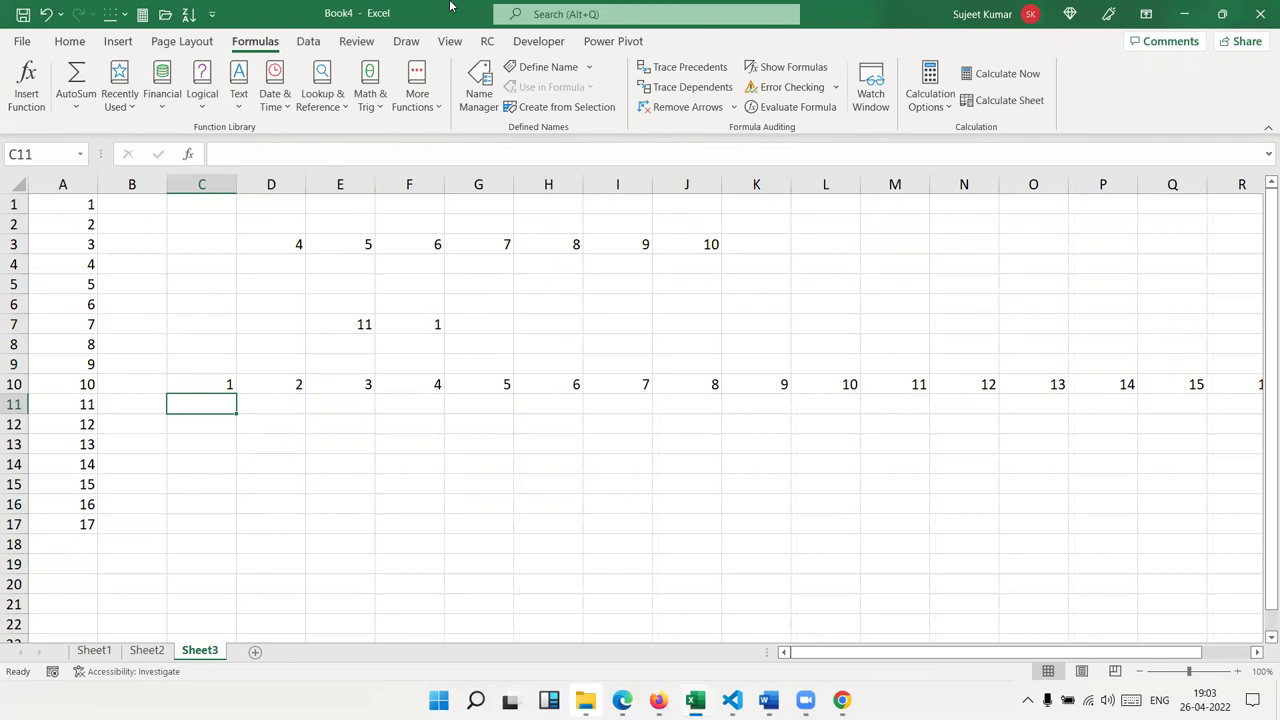
{"action": "left_click", "coordinate": [145, 651]}
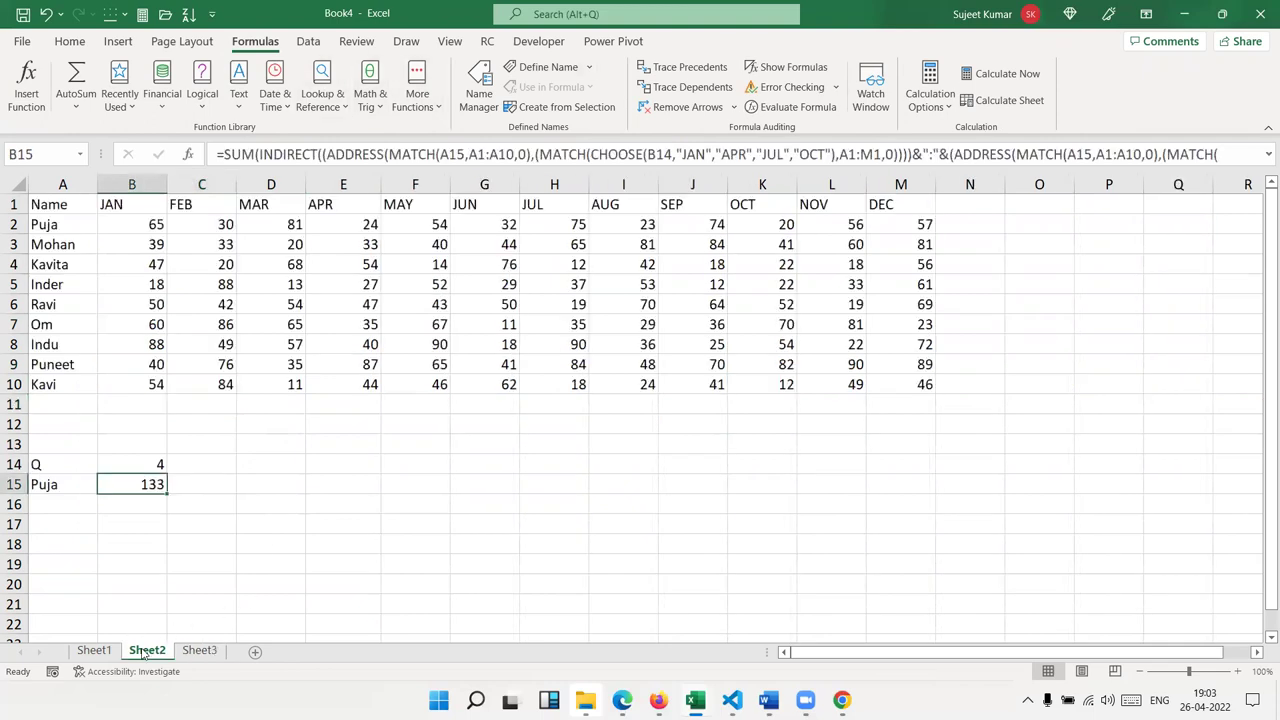